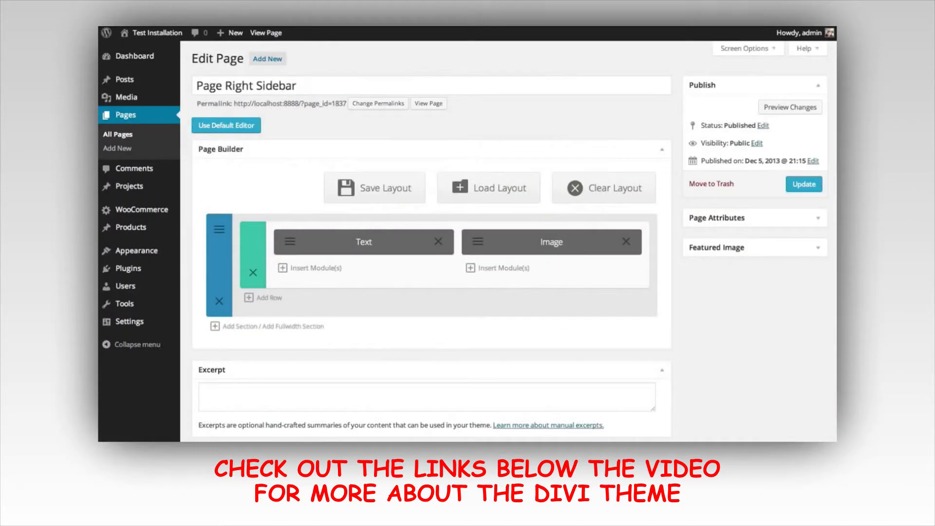
left_click_drag(218, 267, 258, 254)
left_click_drag(358, 242, 359, 243)
left_click_drag(544, 244, 556, 241)
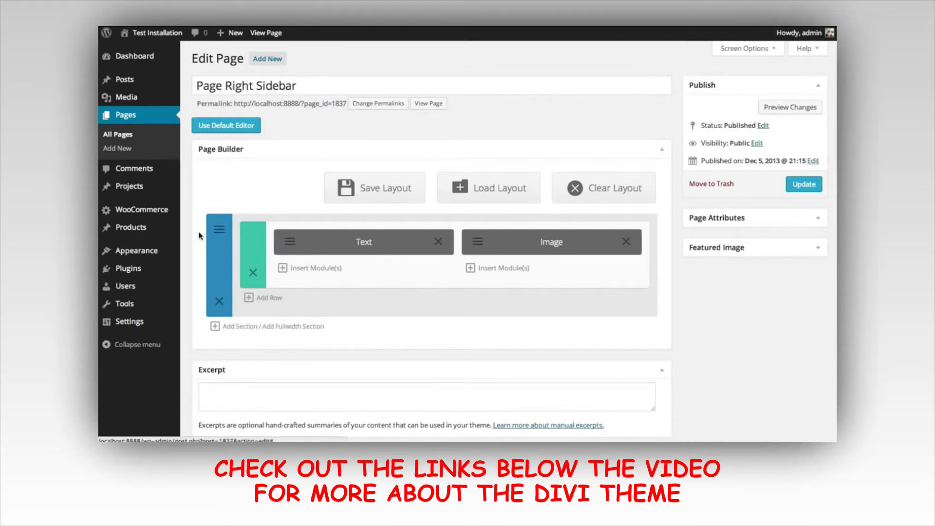
left_click_drag(302, 241, 348, 244)
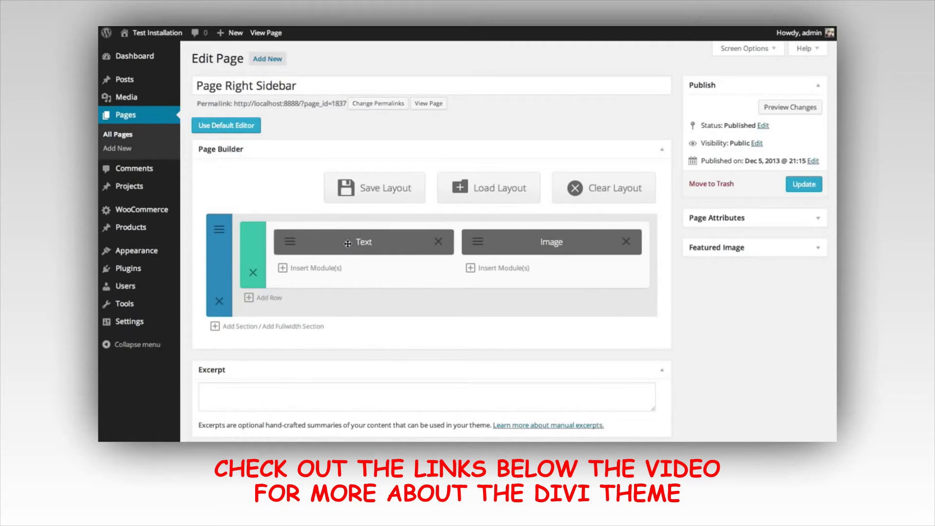
- Review the settings of the existing section and of its Text module, closing both without changes
left_click(219, 233)
left_click_drag(715, 151, 717, 284)
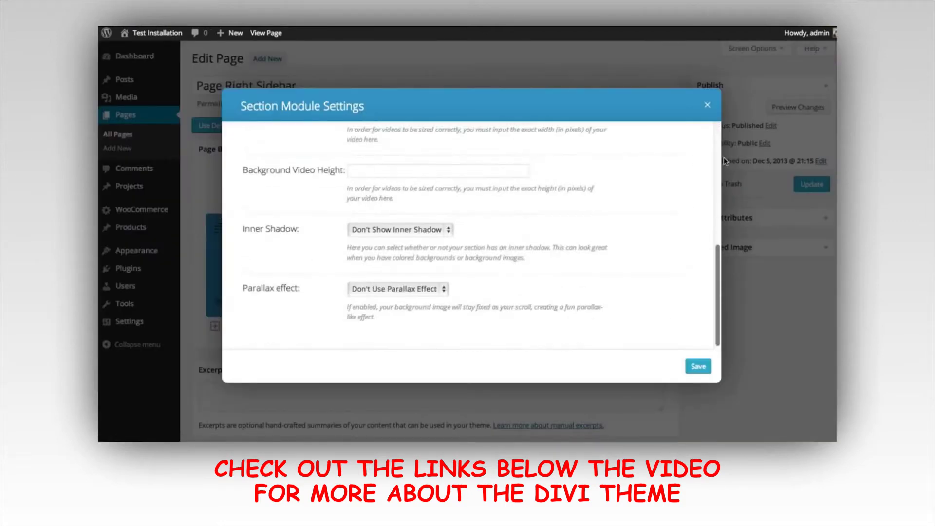
left_click(707, 105)
left_click(291, 248)
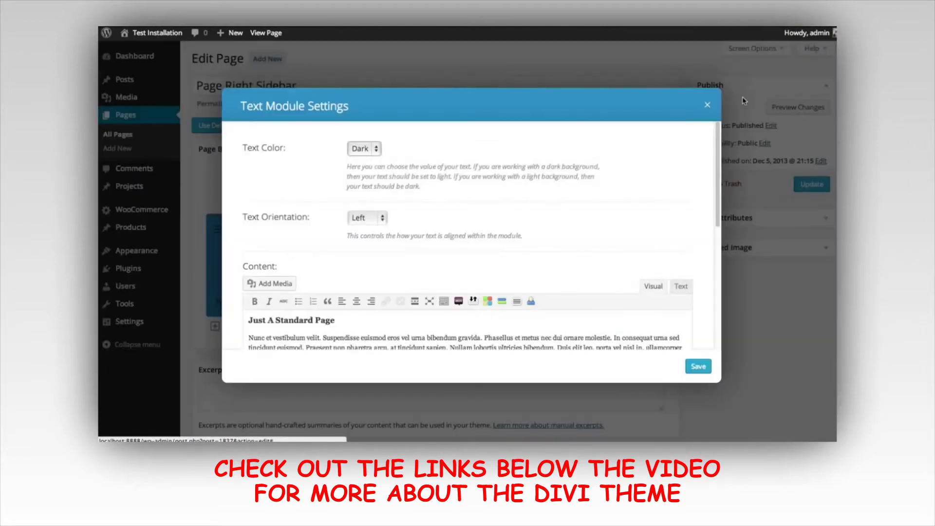
left_click(707, 105)
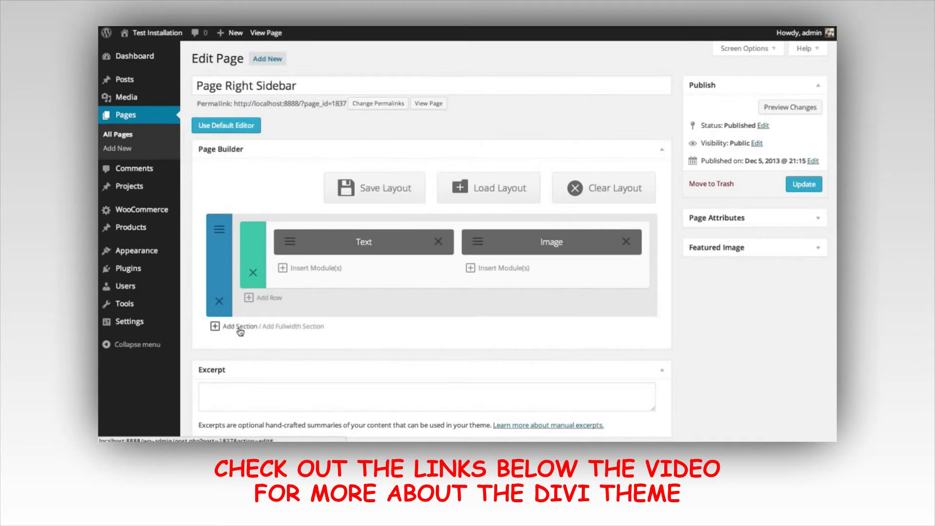
- Add a regular section below the existing one and give its row four 1/4 columns
left_click(239, 332)
scroll(535, 293, "down", 2)
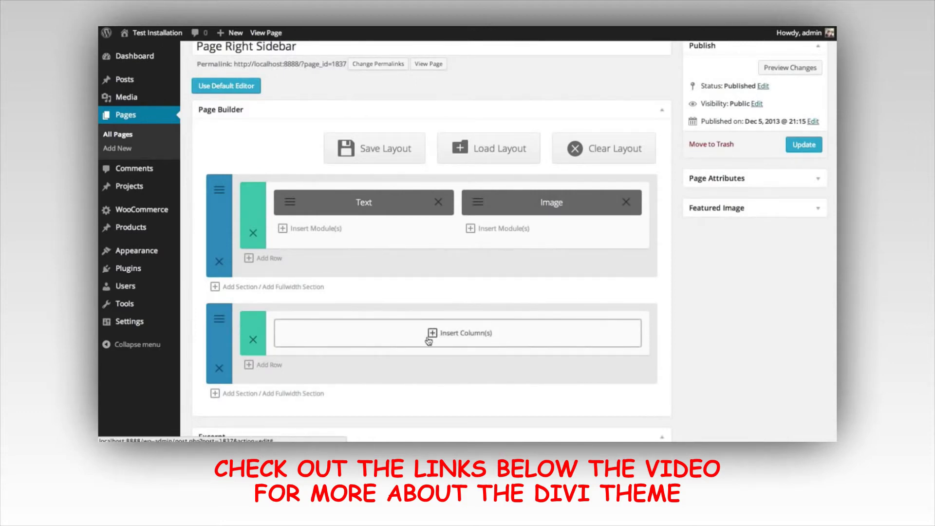
left_click(461, 336)
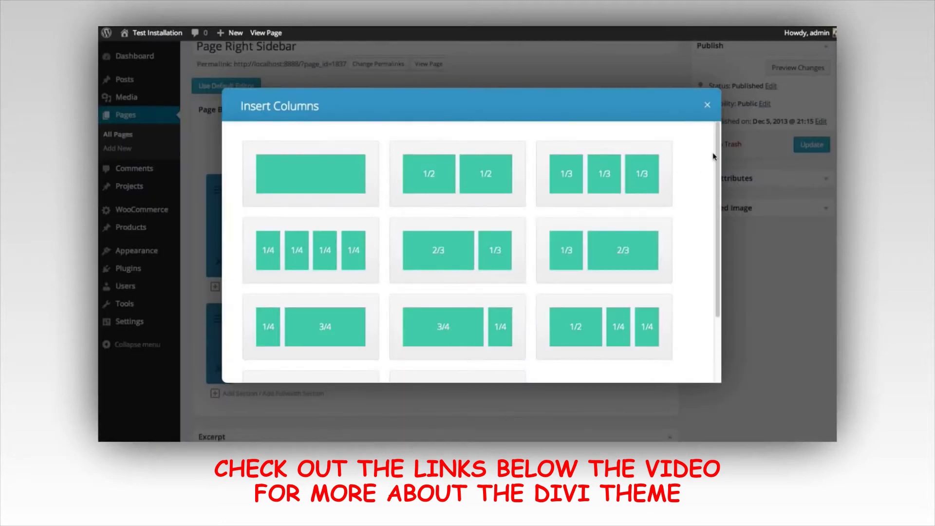
mouse_move(716, 155)
left_mouse_down()
mouse_move(716, 202)
mouse_move(711, 130)
mouse_move(718, 170)
left_mouse_up()
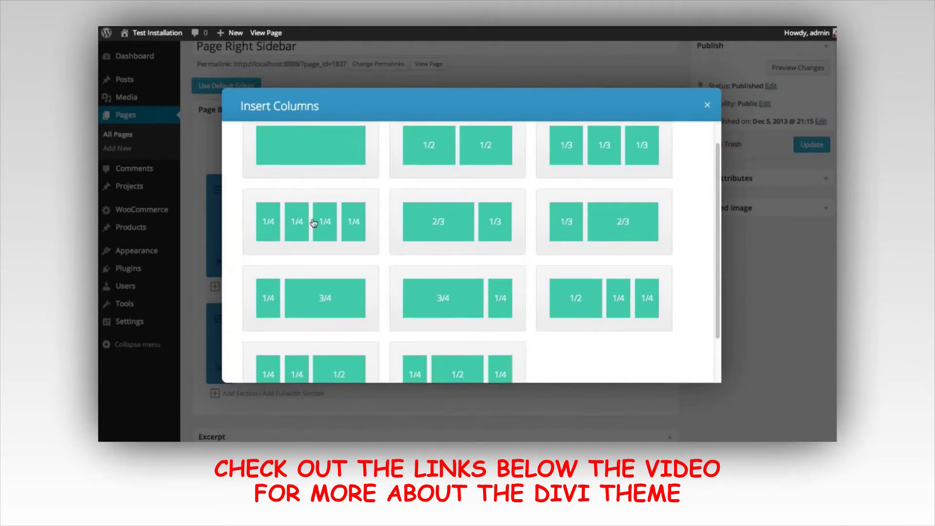
left_click(313, 222)
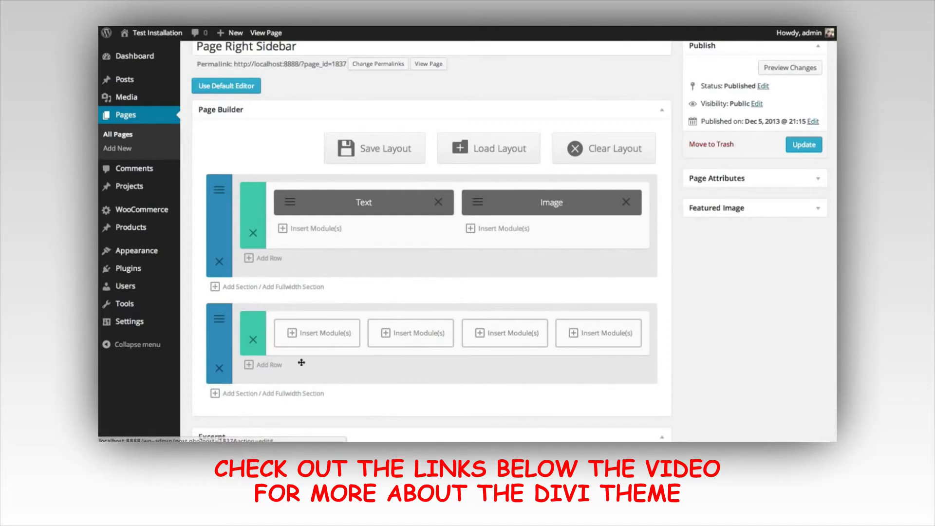
- Insert an Image module into the first column of the new section and look over its settings
left_click(322, 335)
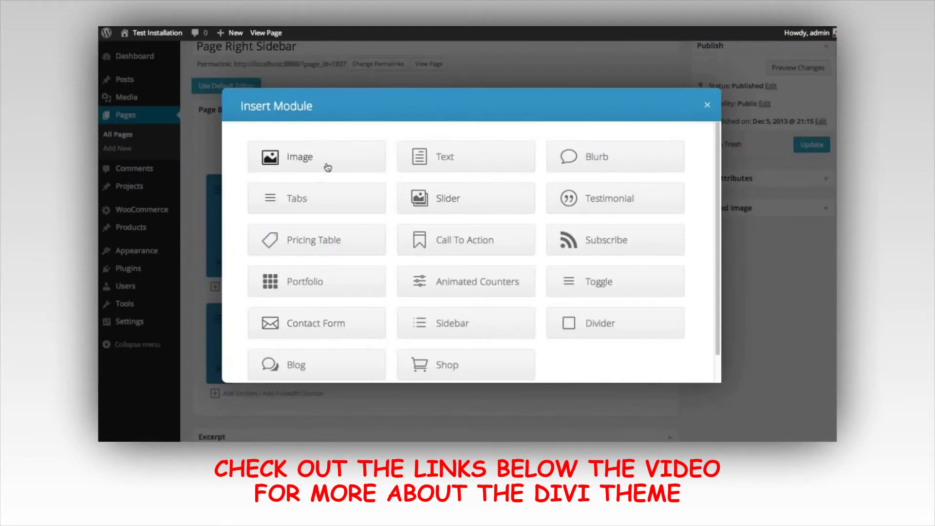
scroll(344, 183, "down", 1)
scroll(336, 204, "up", 1)
scroll(720, 182, "down", 1)
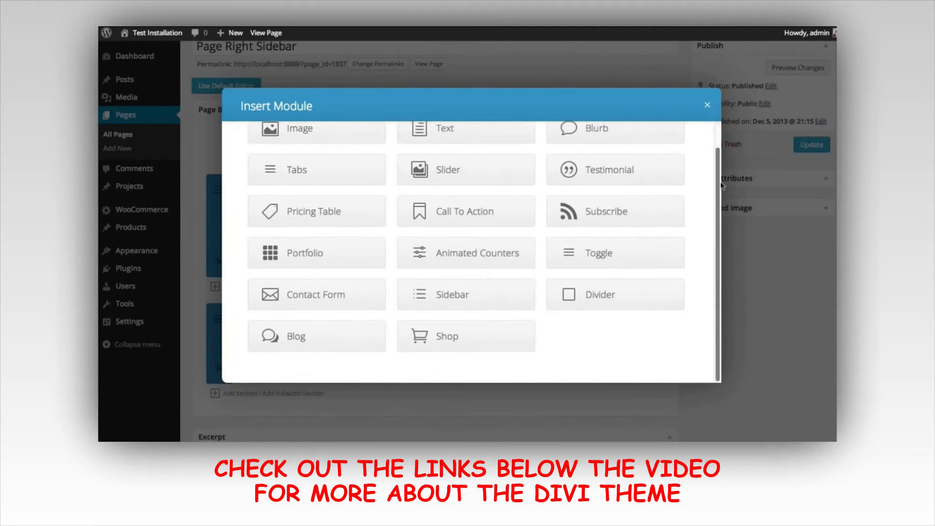
scroll(720, 173, "up", 1)
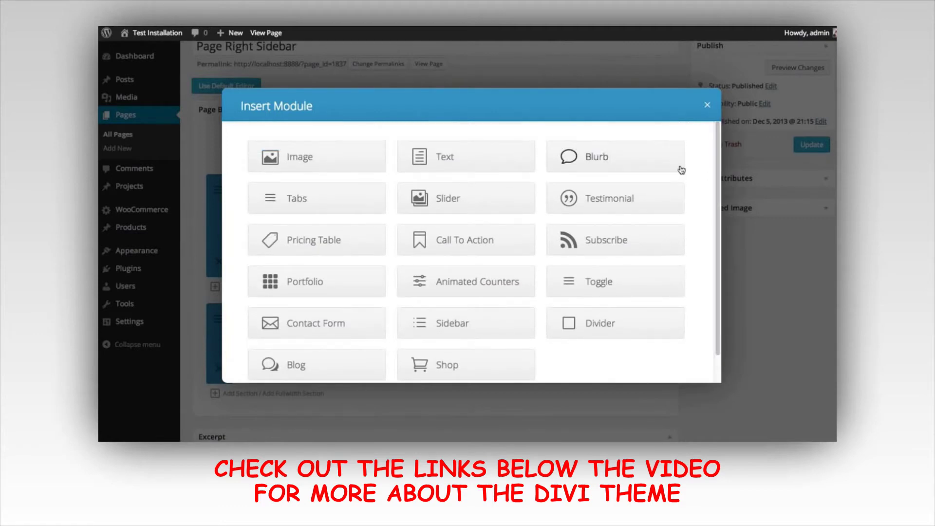
left_click(328, 158)
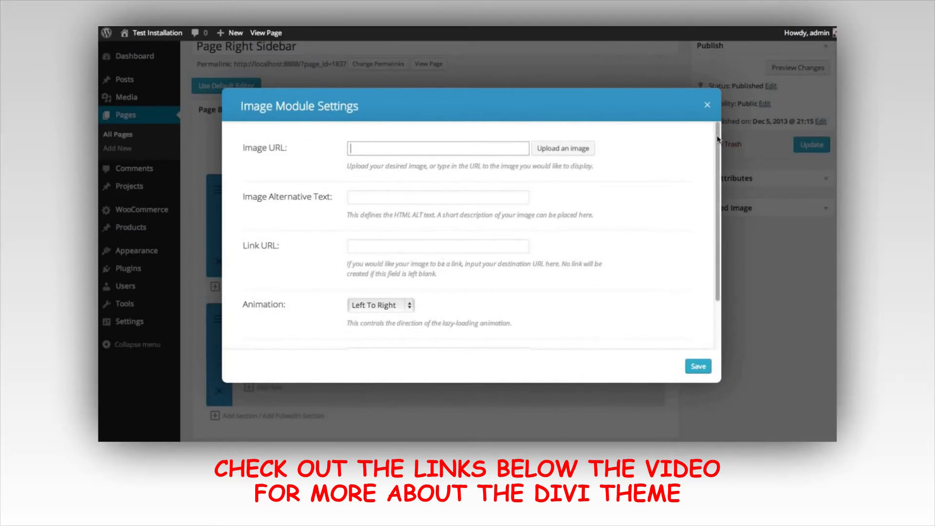
scroll(720, 136, "down", 3)
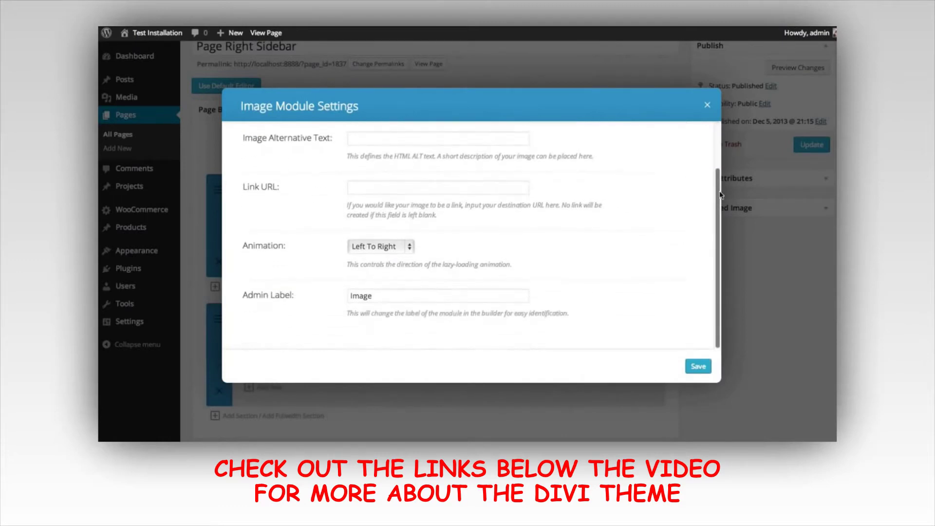
scroll(722, 129, "up", 3)
left_click(392, 151)
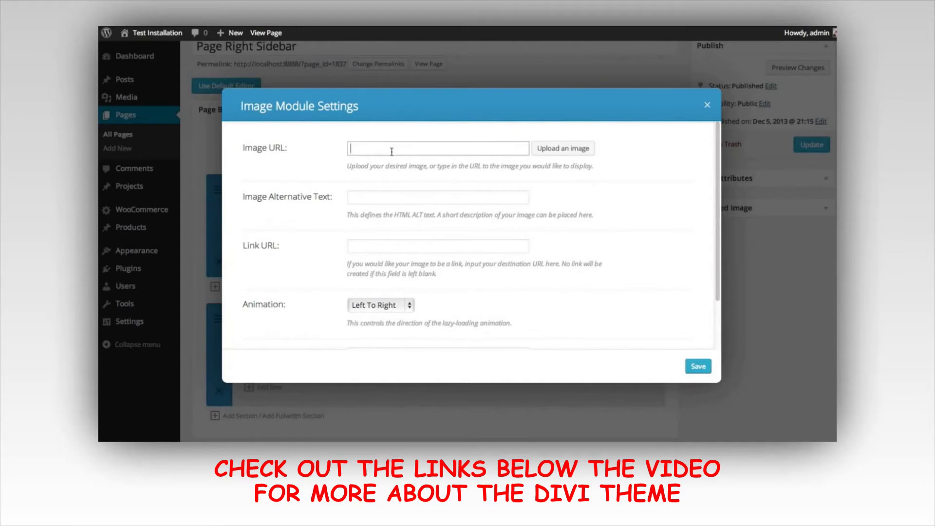
- Upload pic-1.jpg to pic-4.jpg from the Image folder inside Tutorials and set pic-4.jpg as the module's image
left_click(553, 153)
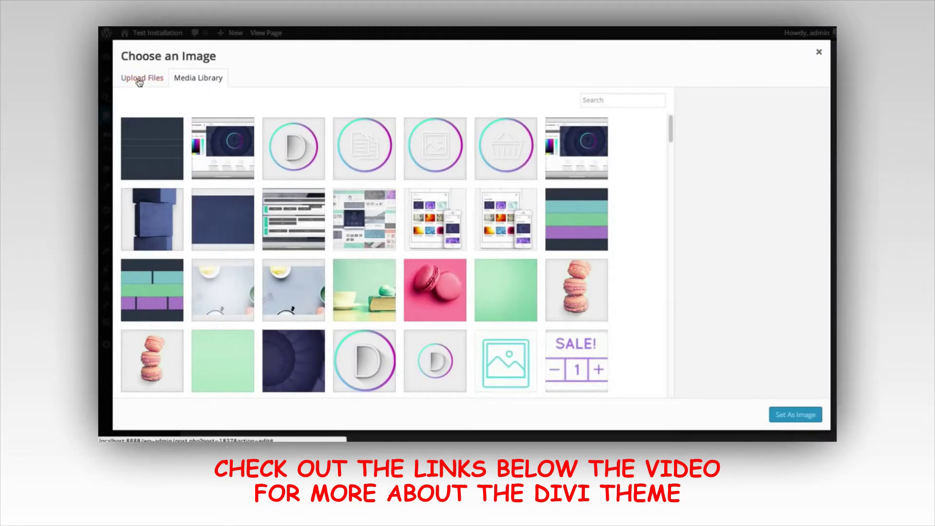
left_click(138, 83)
left_click(470, 247)
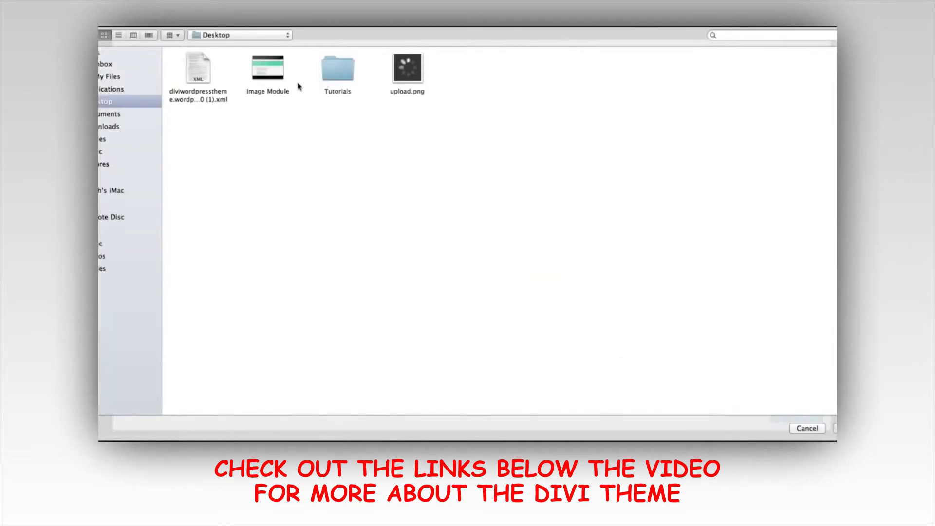
double_click(329, 76)
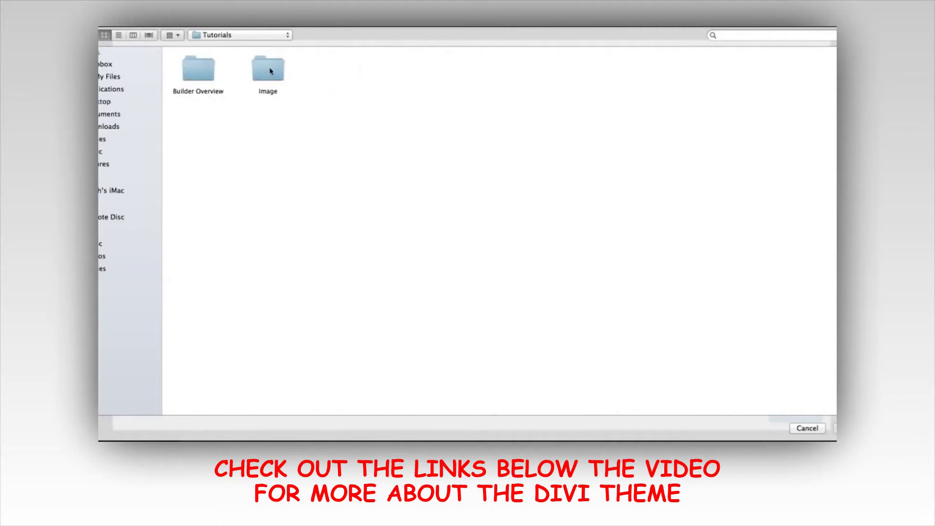
double_click(267, 74)
left_click_drag(574, 132, 279, 73)
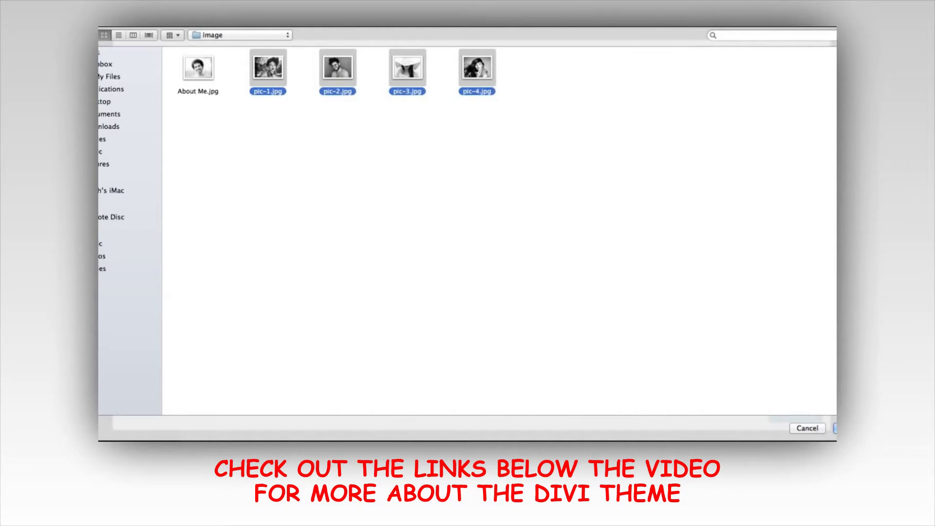
key("Return")
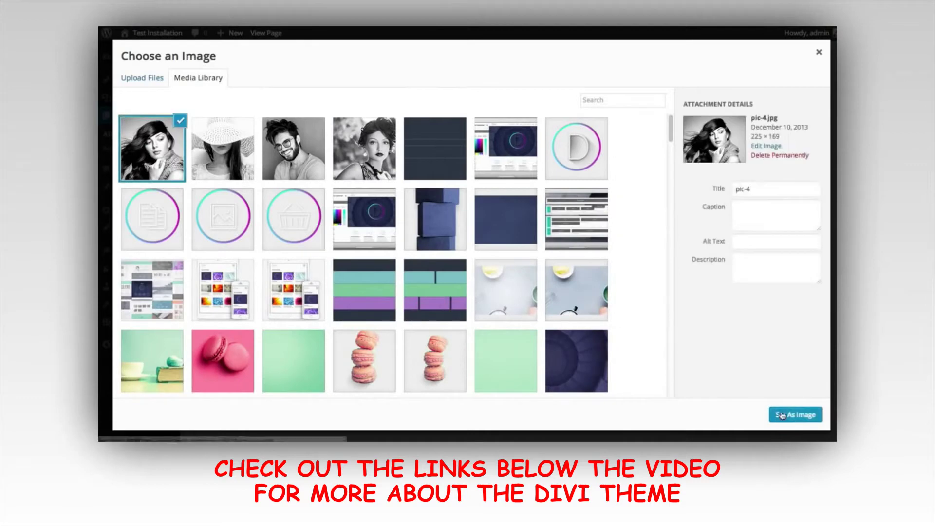
left_click(794, 415)
- Set the image alternative text to "Image", keep the Left To Right animation and save the module
left_click_drag(724, 150, 724, 247)
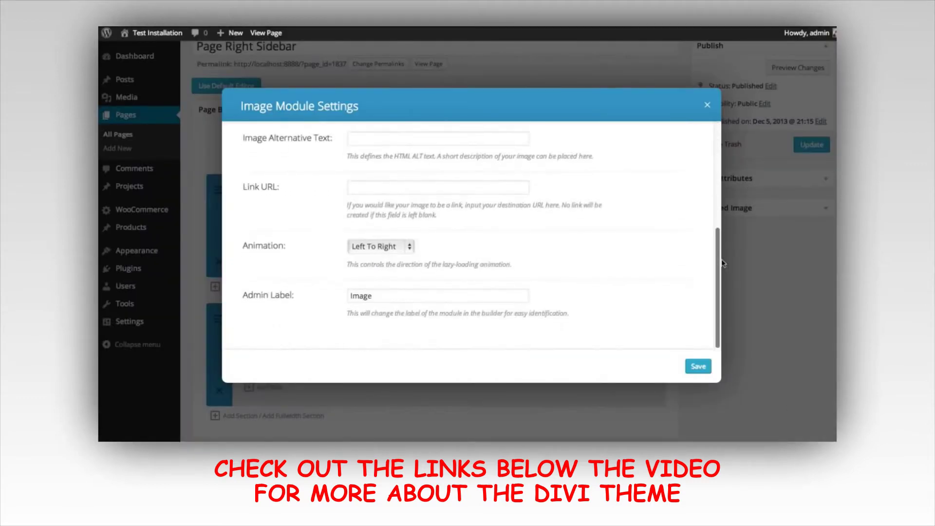
scroll(724, 247, "up", 2)
left_click(368, 200)
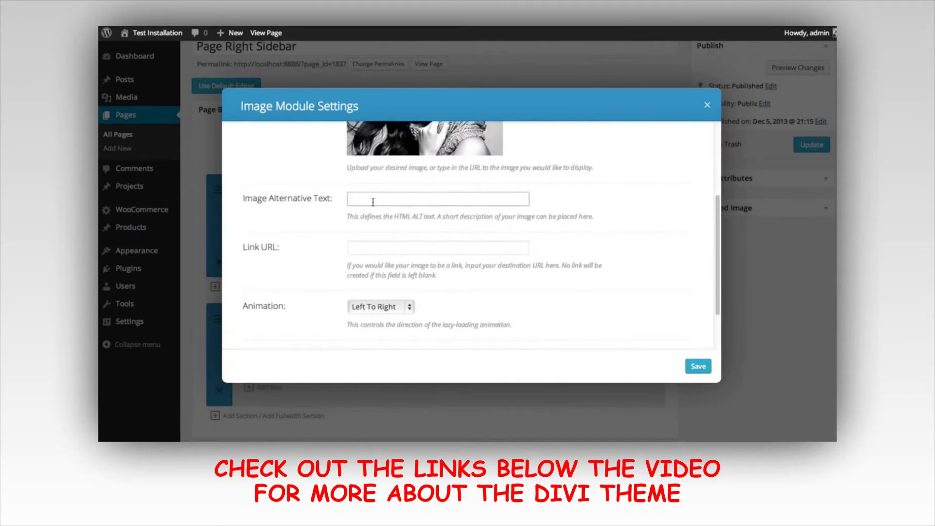
left_click(381, 250)
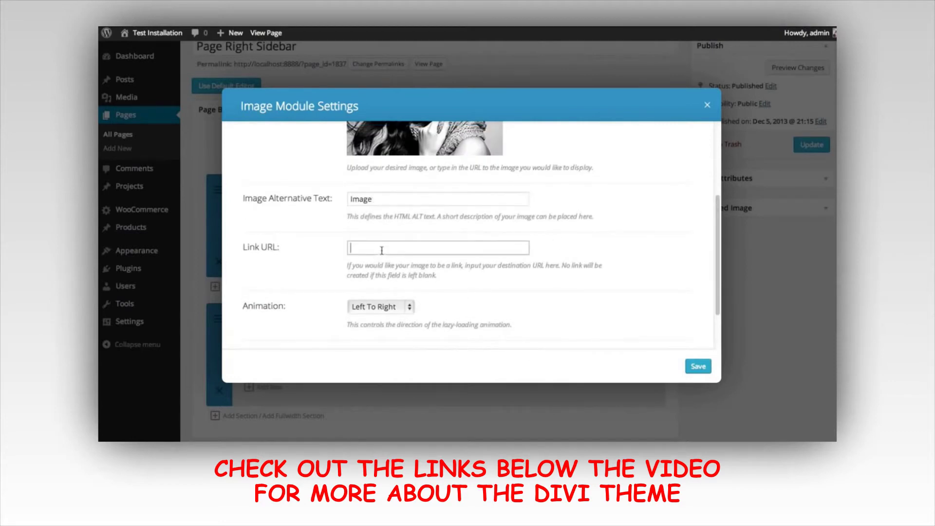
scroll(577, 238, "down", 2)
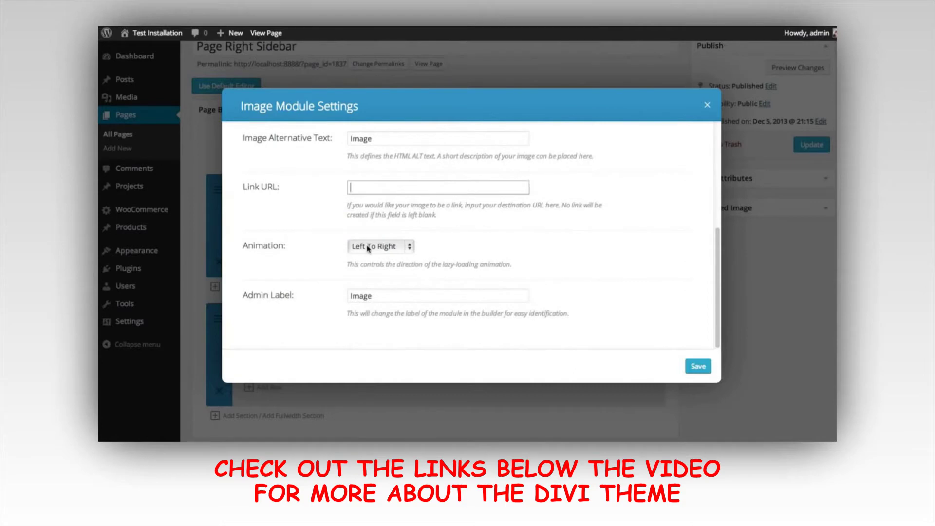
left_click(368, 248)
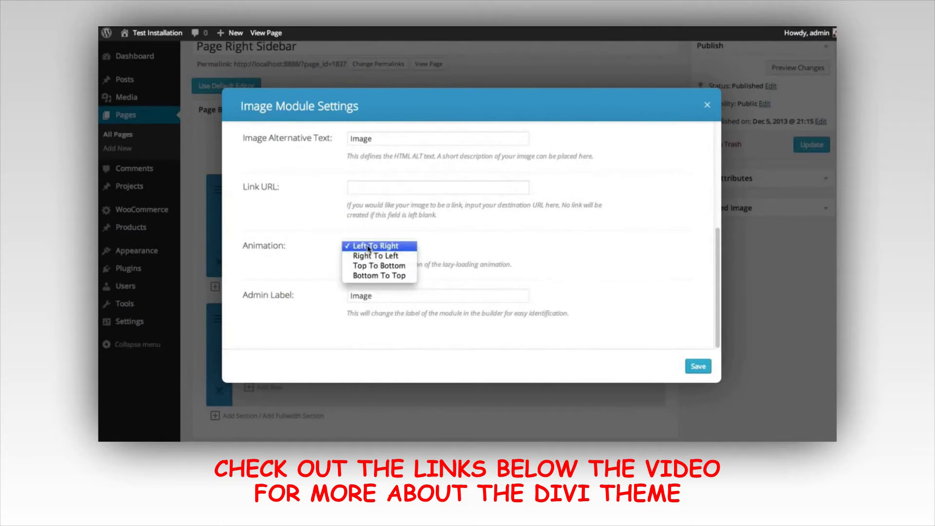
left_click(541, 243)
left_click(698, 367)
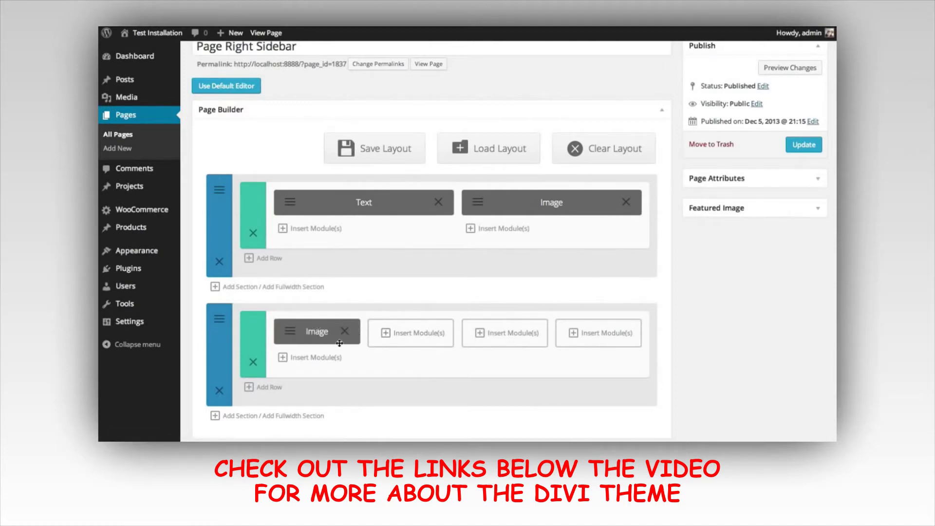
- Preview the page and check how the new image section looks below the existing content
left_click_drag(312, 333, 334, 328)
scroll(669, 337, "up", 2)
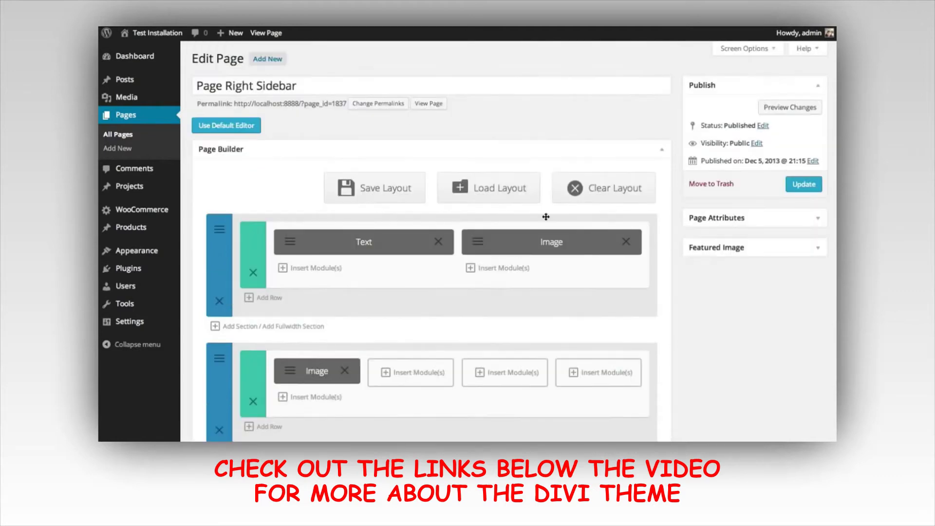
left_click(778, 106)
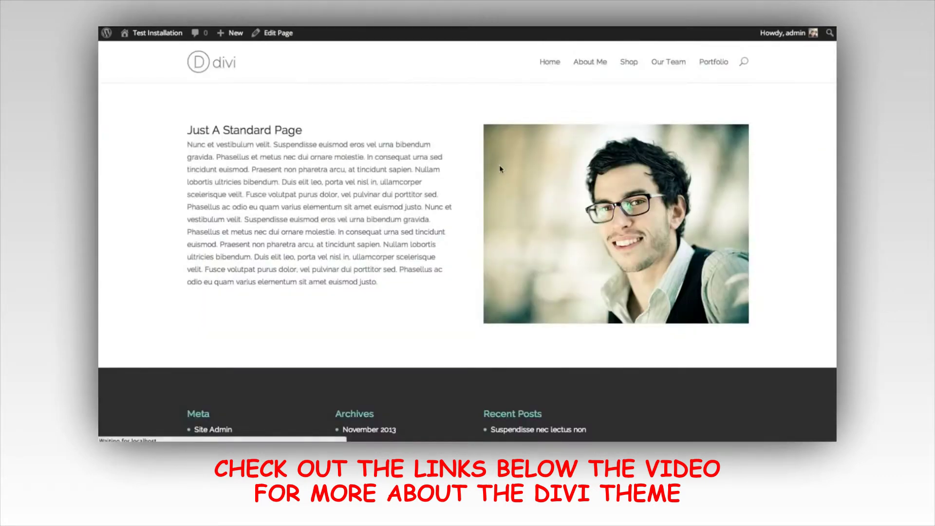
scroll(535, 184, "down", 3)
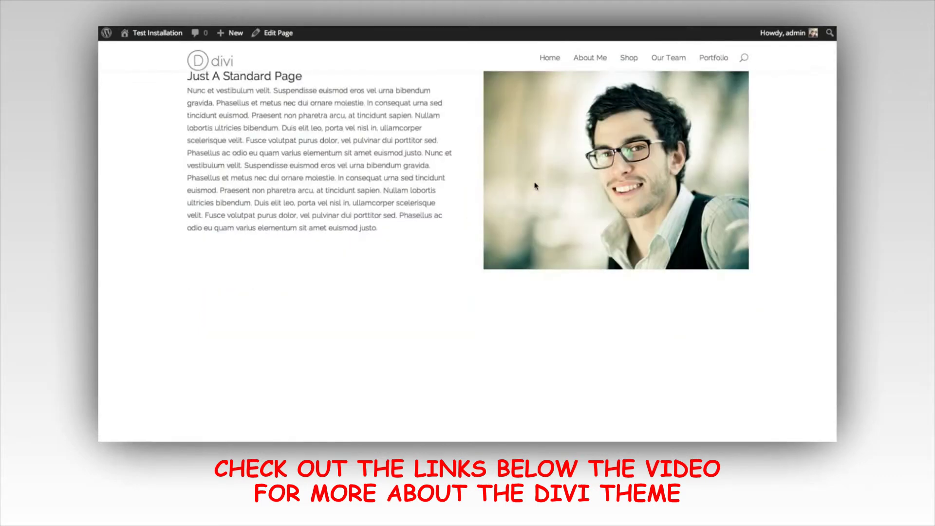
scroll(416, 267, "up", 3)
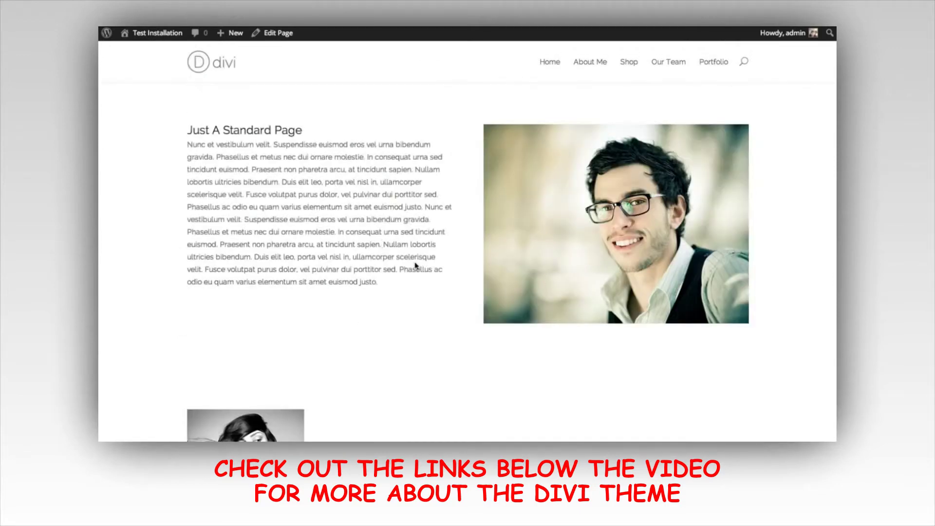
scroll(312, 151, "down", 1)
scroll(441, 199, "down", 3)
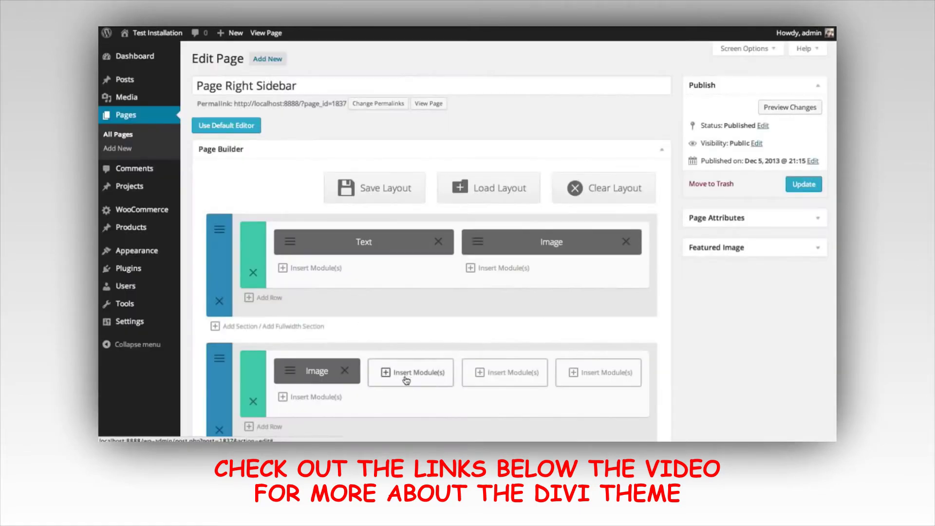
- Insert an Image module into the second column of the new section, using pic-3.jpg from the media library, and save it
left_click(407, 376)
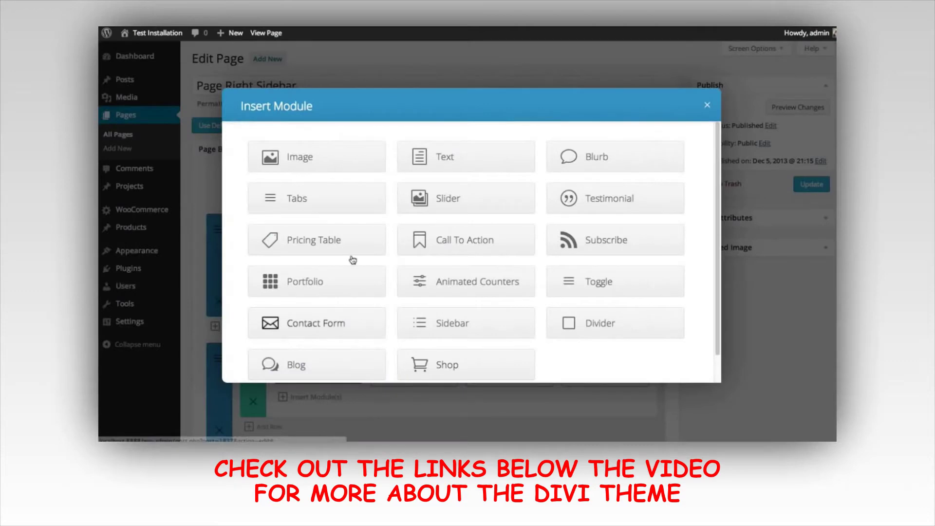
left_click(282, 157)
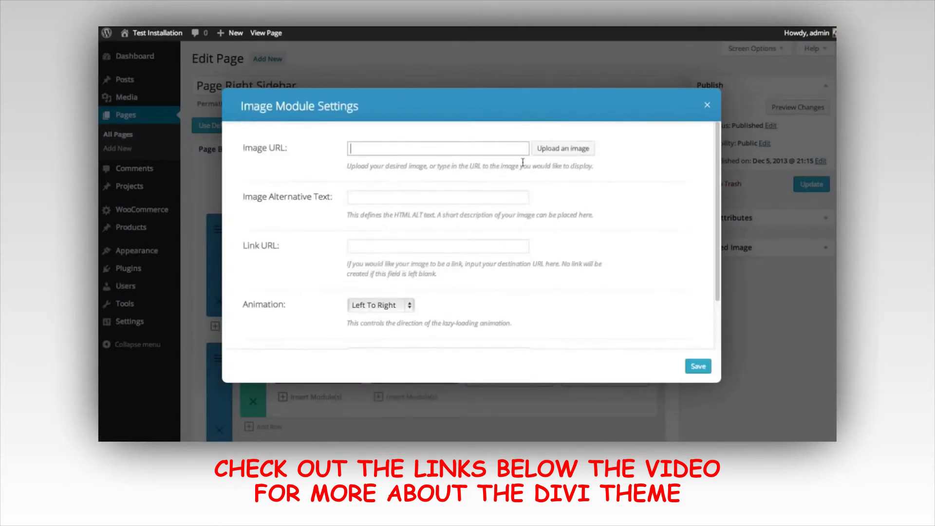
left_click(564, 149)
left_click(224, 149)
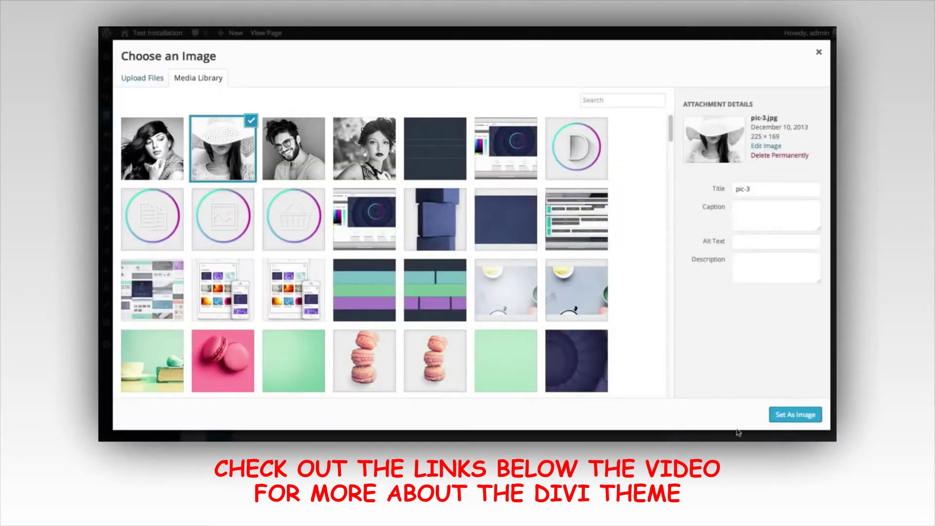
left_click(795, 415)
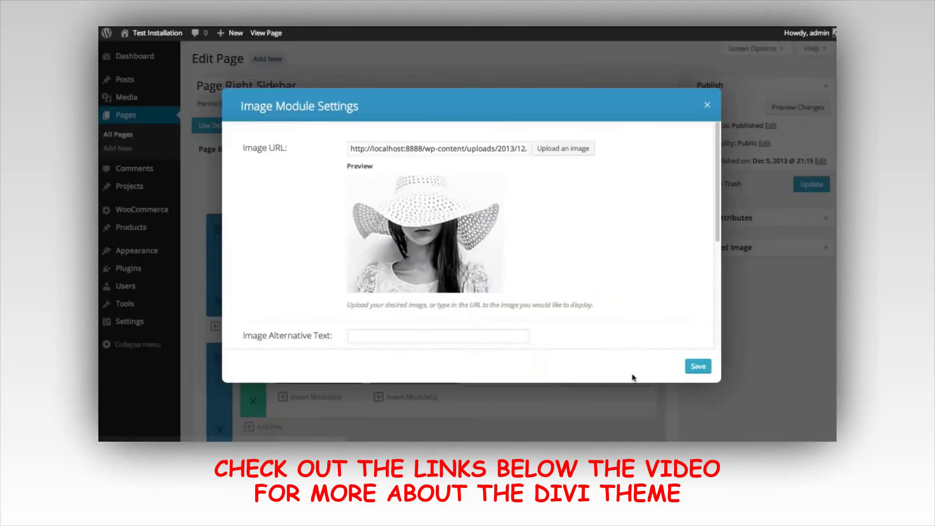
left_click(698, 367)
- Add an Image module with pic-2.jpg to the third column of the section and save it
left_click(506, 377)
left_click(319, 168)
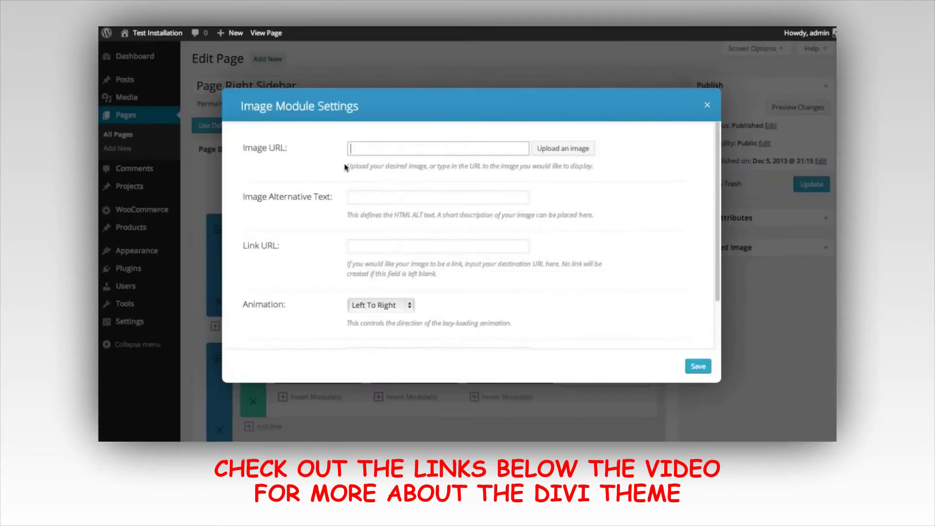
left_click(557, 152)
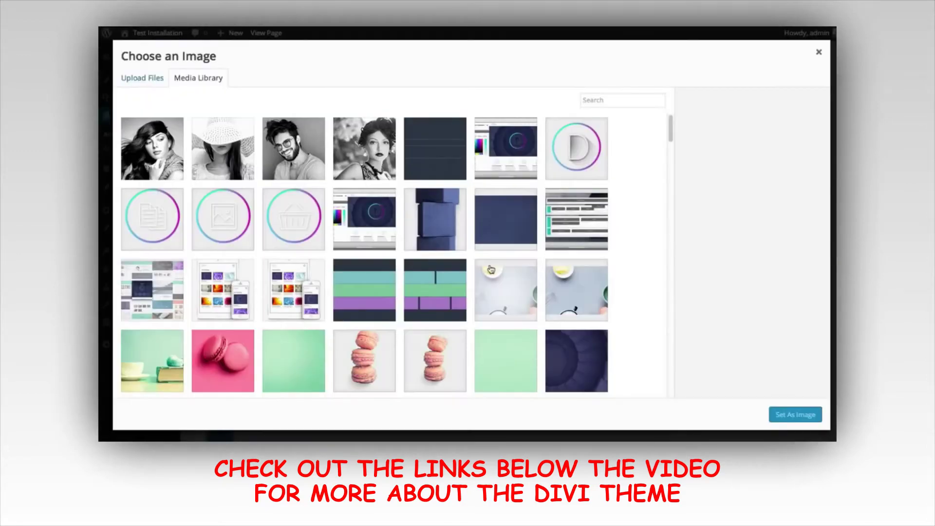
left_click(294, 147)
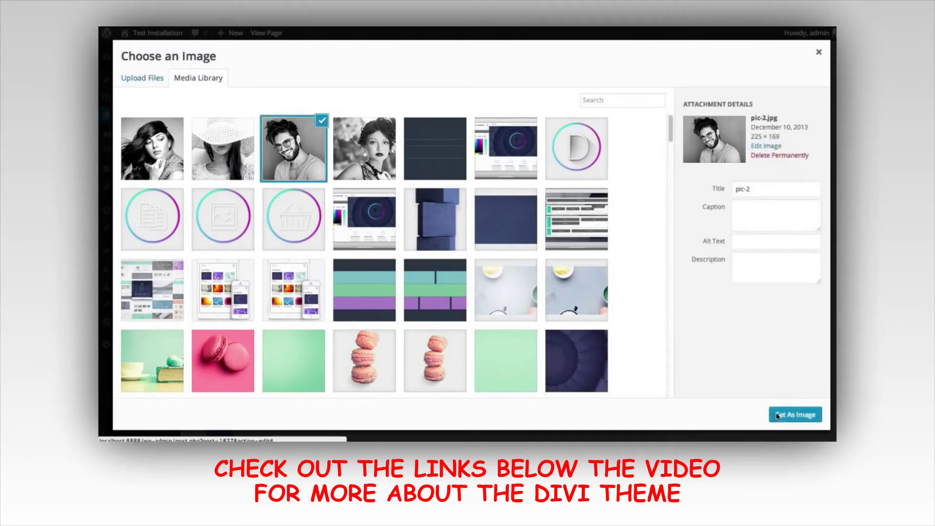
left_click(791, 414)
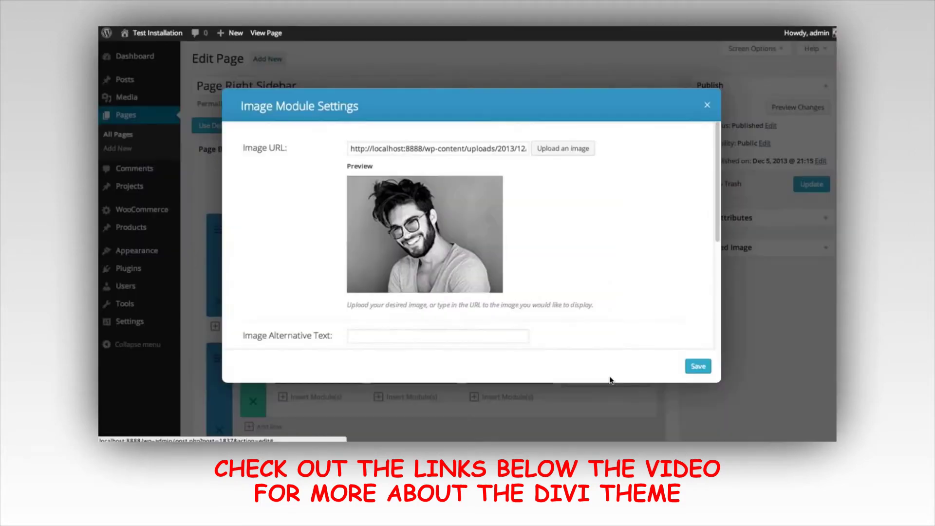
left_click(697, 368)
- Fill the section's fourth column with an Image module showing pic-1.jpg, the portrait of the woman with pinned-up hair, and save it
left_click(598, 375)
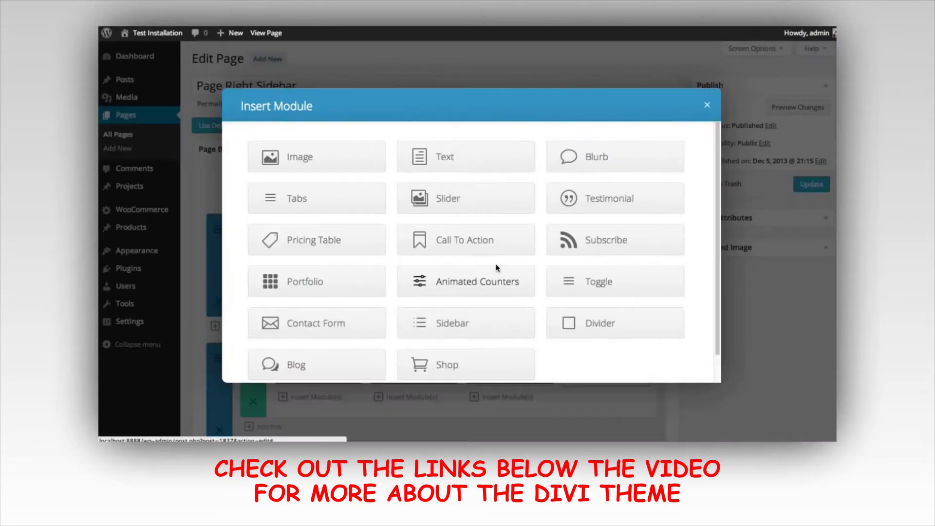
left_click(268, 156)
left_click(560, 150)
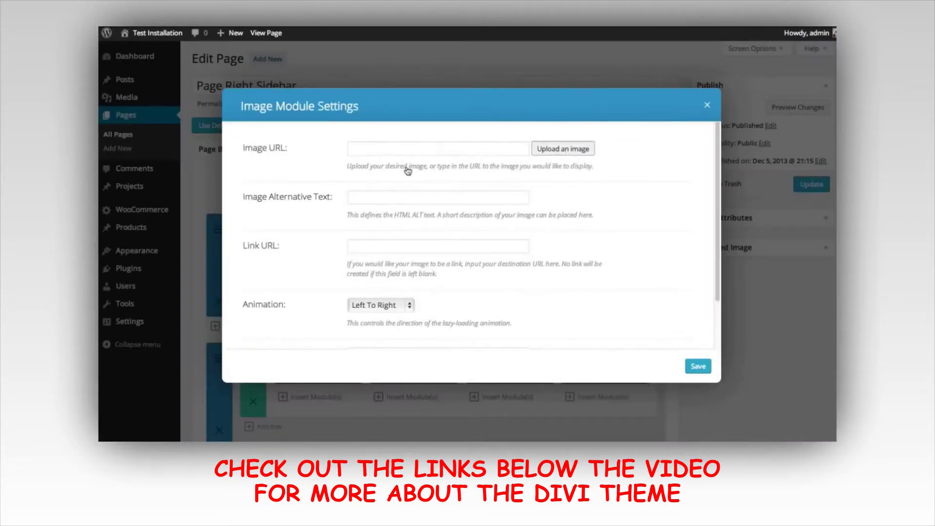
left_click(382, 149)
left_click(792, 414)
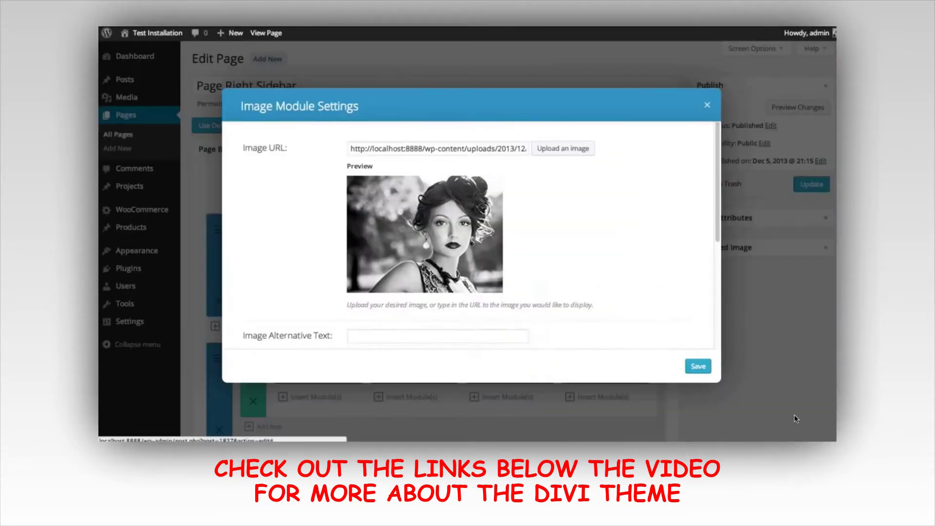
left_click(704, 366)
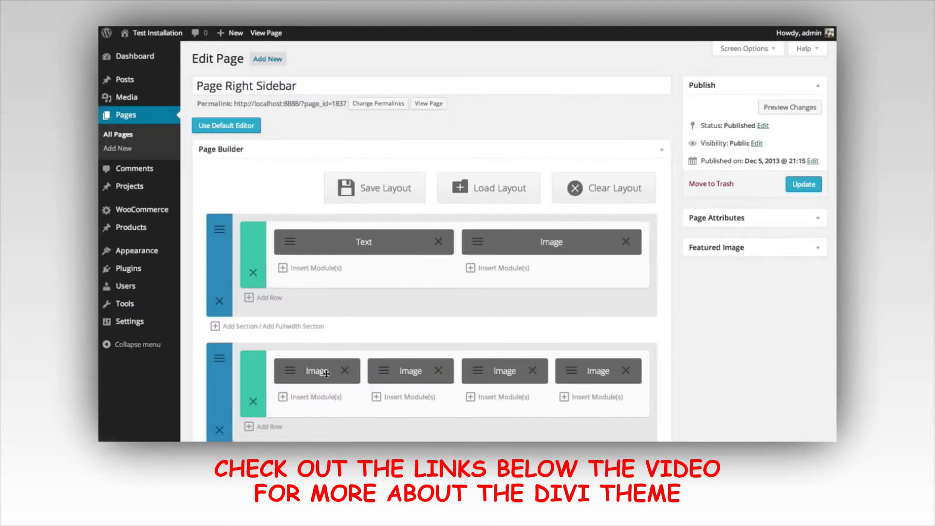
- Preview the page and check the row of four images below the text and photo
left_click_drag(515, 405, 524, 400)
left_click(783, 111)
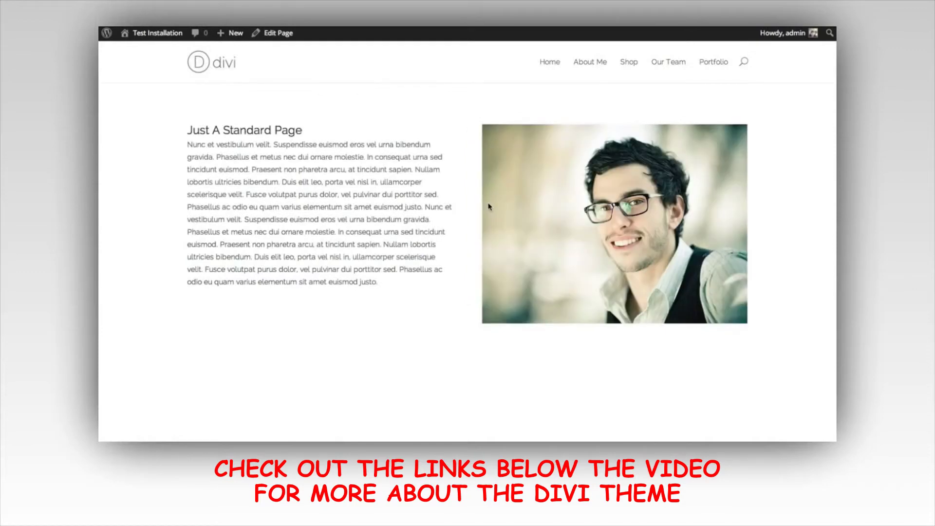
scroll(439, 206, "down", 5)
scroll(414, 209, "up", 5)
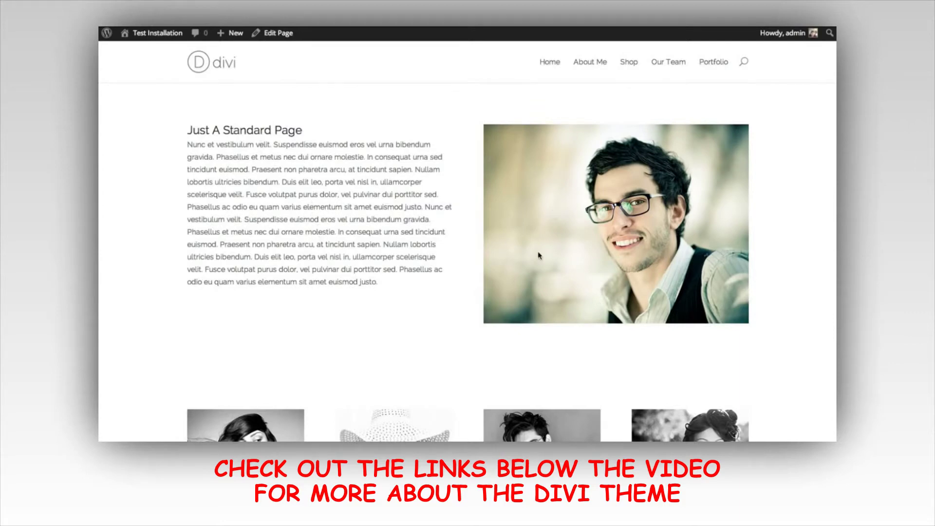
scroll(610, 216, "down", 5)
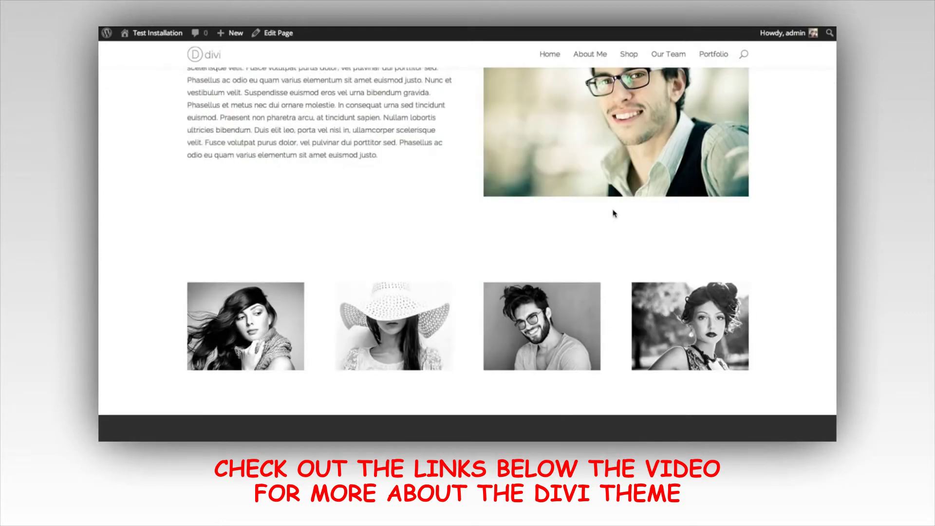
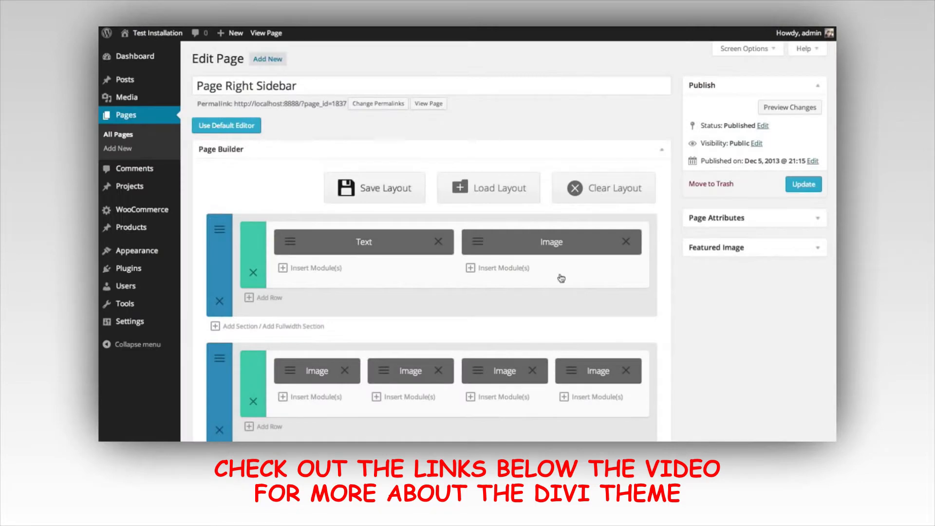
- Look through the settings of the section with the four images and set its background color to #f2f2f2
scroll(721, 311, "down", 2)
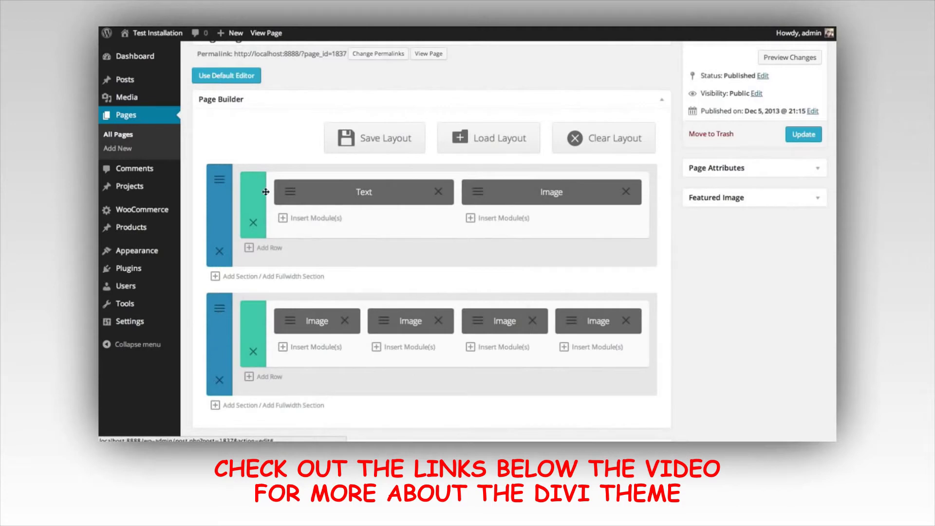
left_click(220, 312)
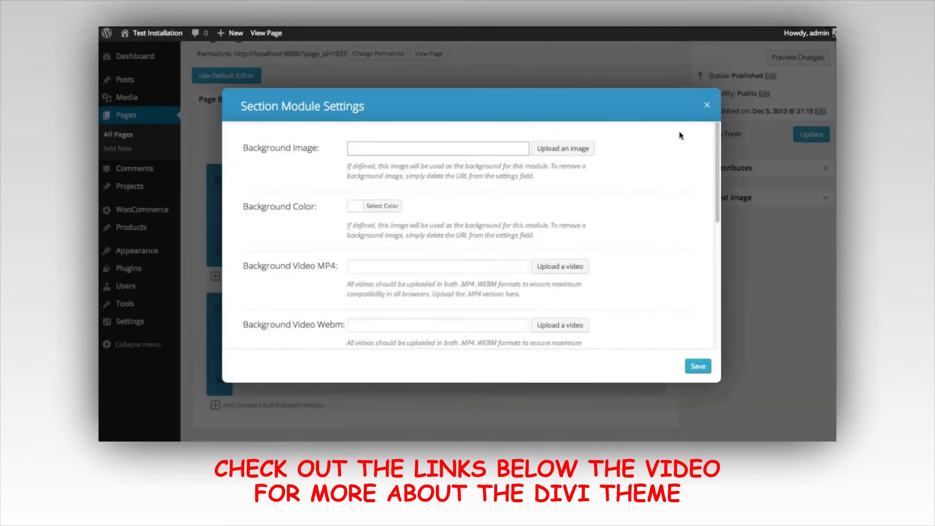
mouse_move(718, 136)
left_mouse_down()
mouse_move(710, 264)
mouse_move(716, 127)
left_mouse_up()
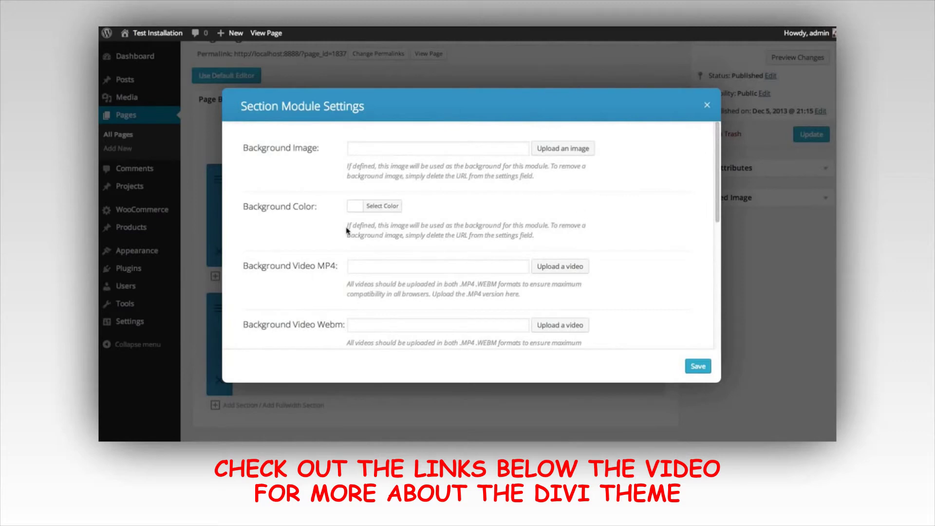
left_click_drag(715, 168, 711, 297)
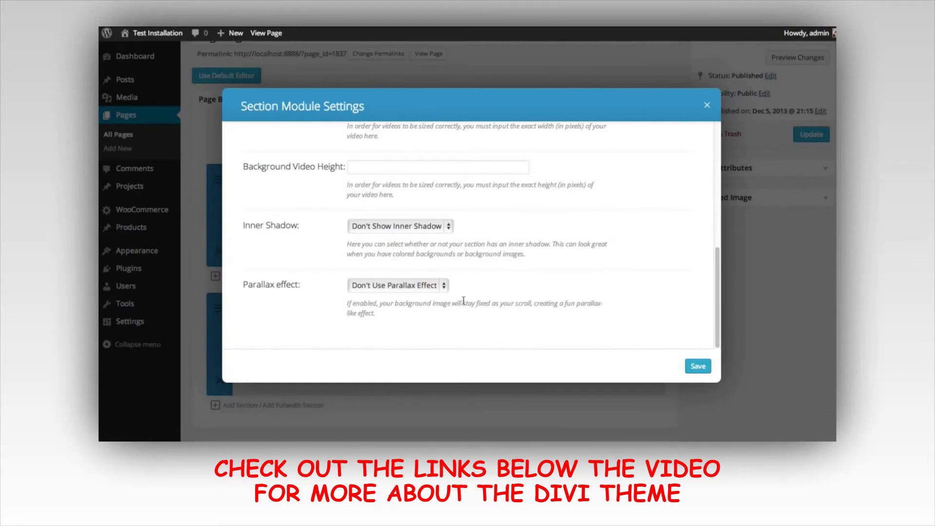
scroll(716, 256, "up", 10)
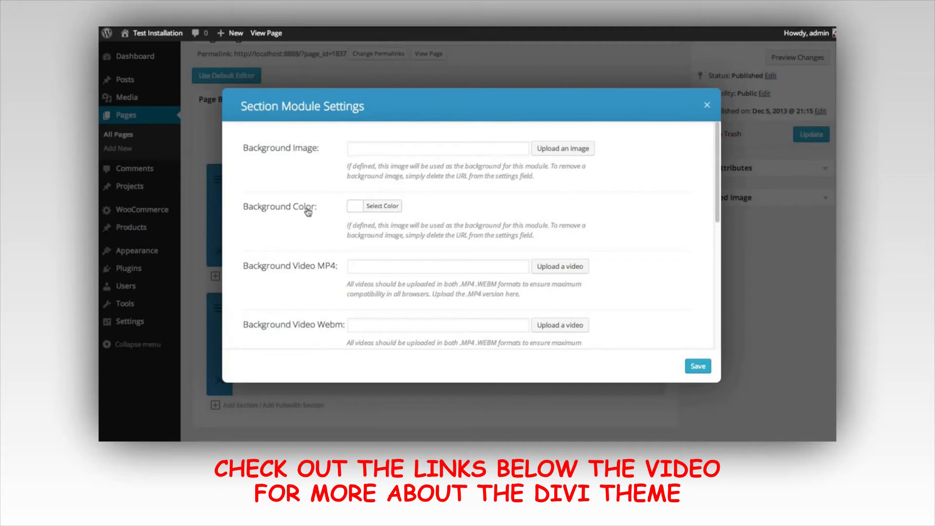
left_click(355, 209)
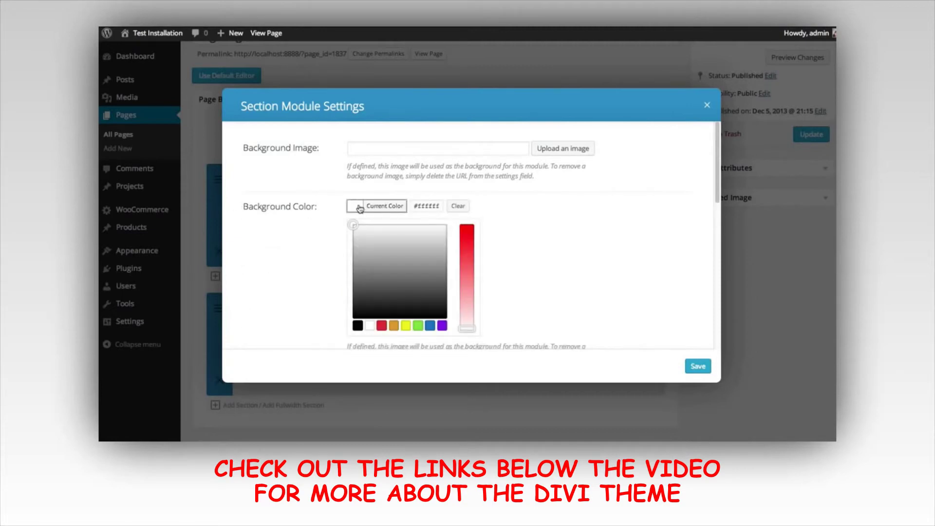
left_click_drag(356, 225, 367, 230)
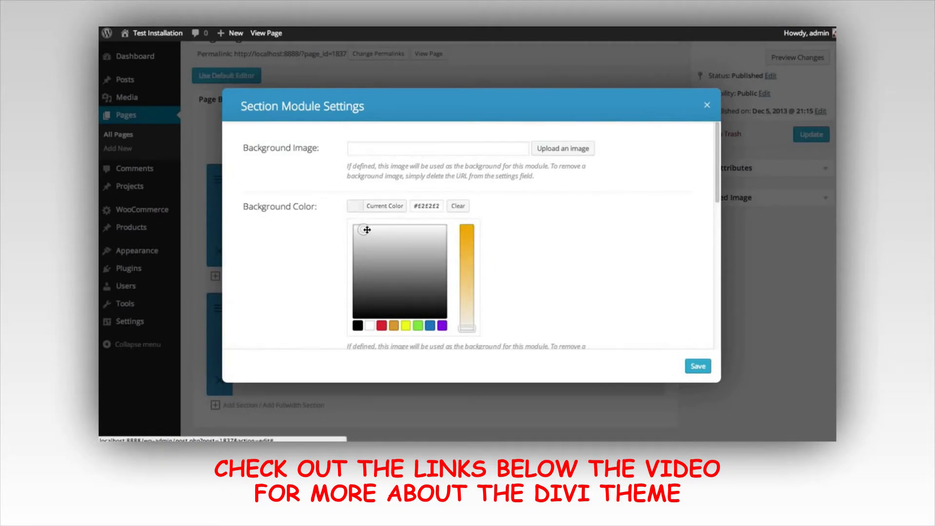
left_click(356, 206)
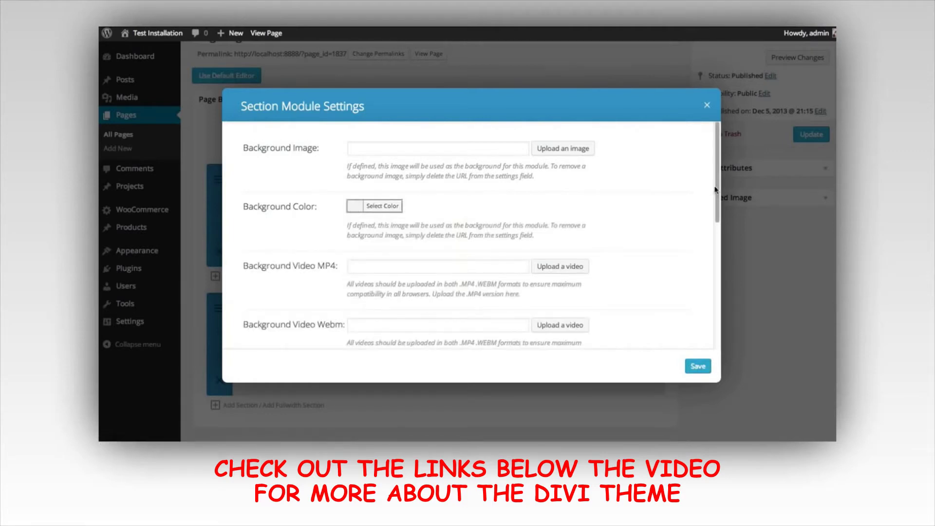
- Set the section's inner shadow to Show Inner Shadow and save the section settings
left_click_drag(717, 199, 724, 324)
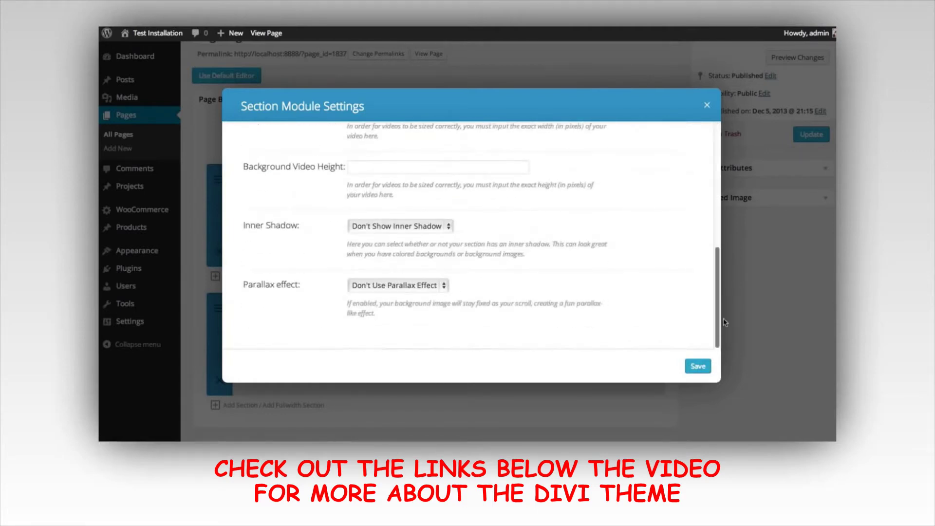
left_click(382, 226)
left_click(387, 235)
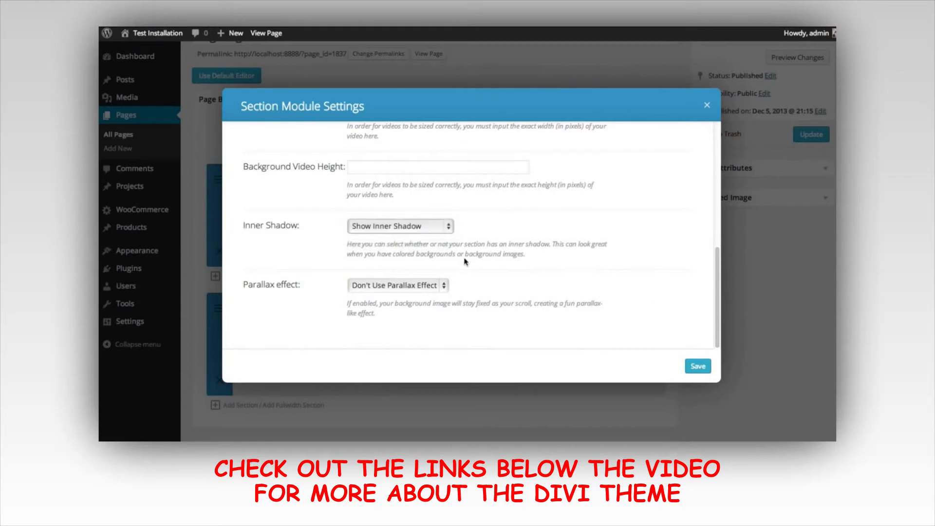
left_click(696, 366)
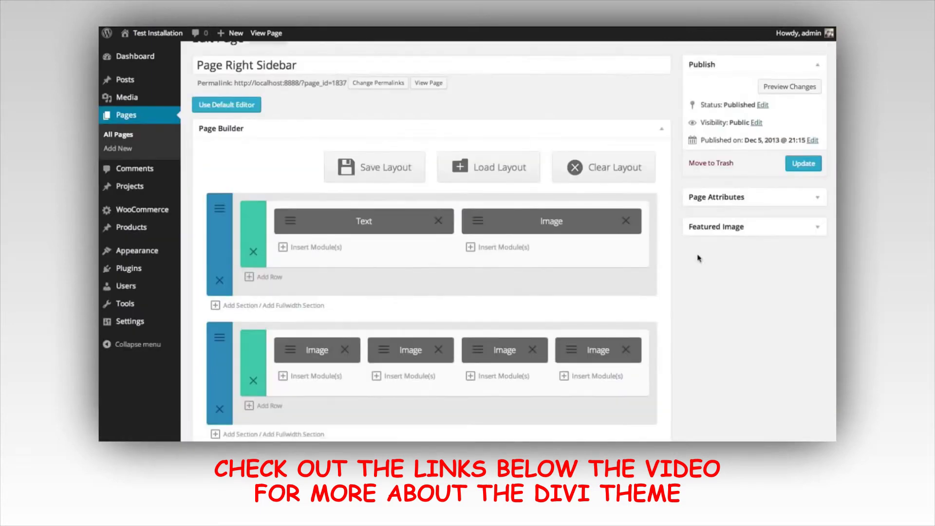
- Preview the page and examine the background color and inner shadow of the four-image section
scroll(523, 142, "up", 1)
left_click(786, 88)
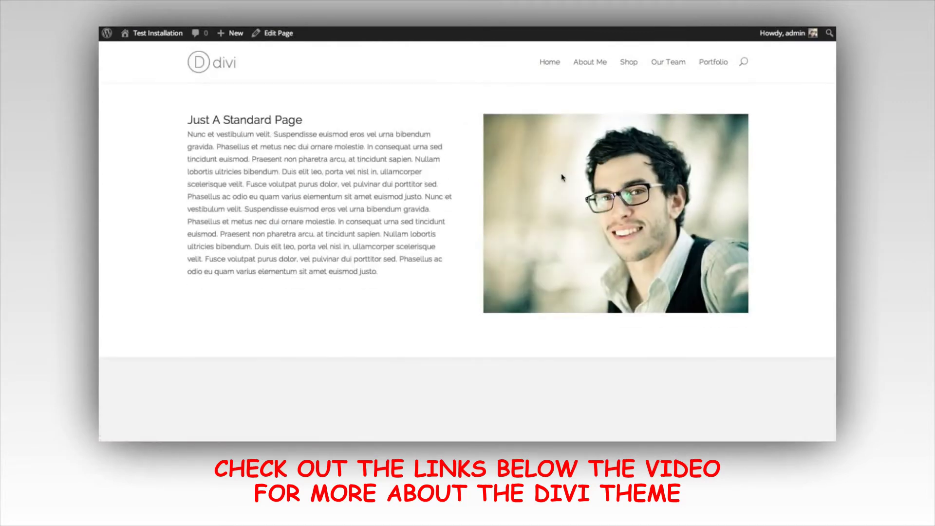
scroll(574, 228, "down", 5)
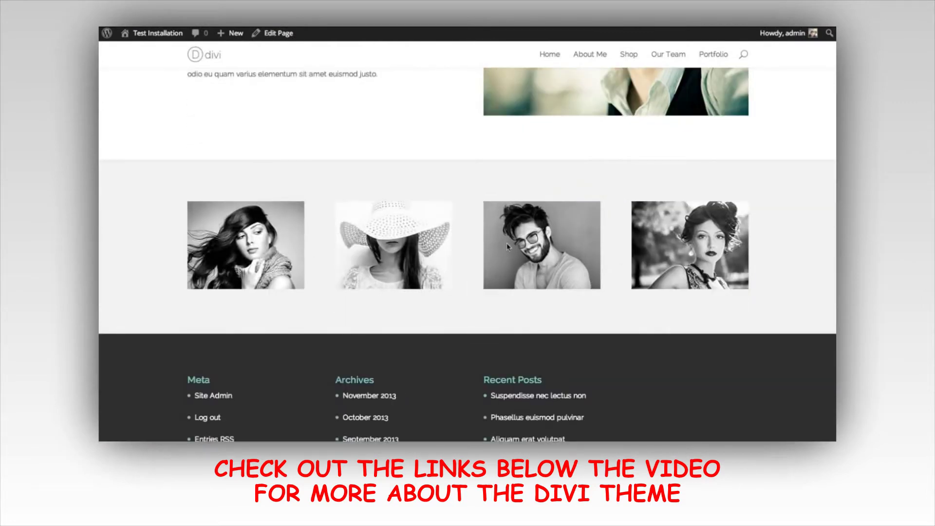
scroll(309, 246, "up", 5)
scroll(538, 238, "down", 3)
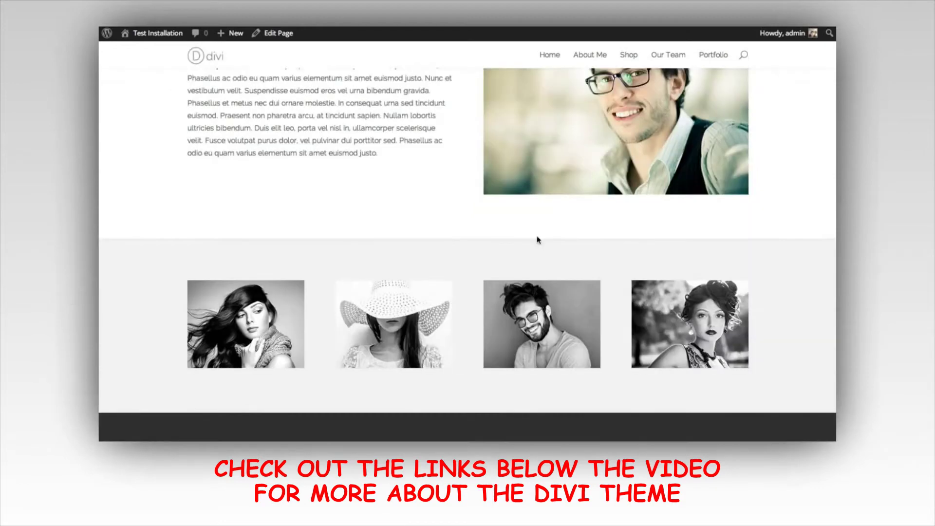
scroll(508, 320, "up", 3)
scroll(507, 320, "down", 4)
scroll(517, 290, "up", 2)
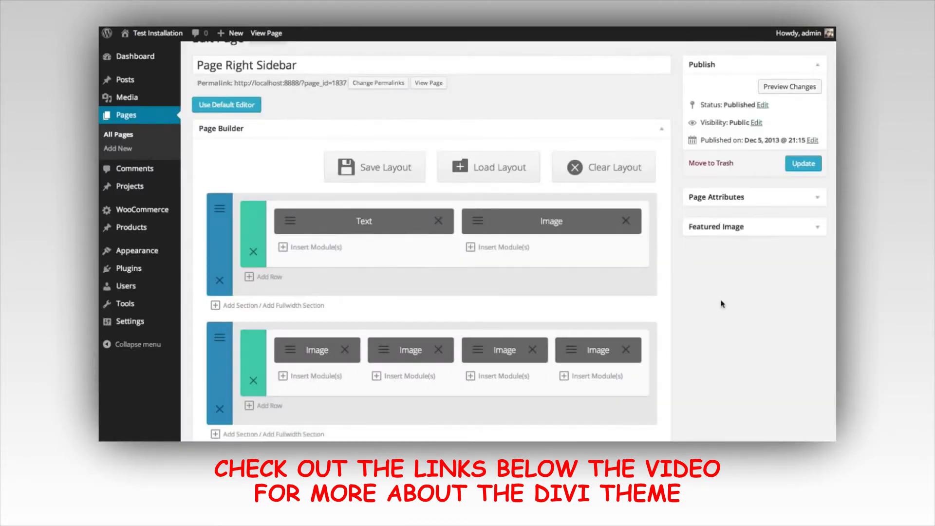
- Add a row with two 1/2 columns below the four images in the second section
scroll(724, 299, "down", 3)
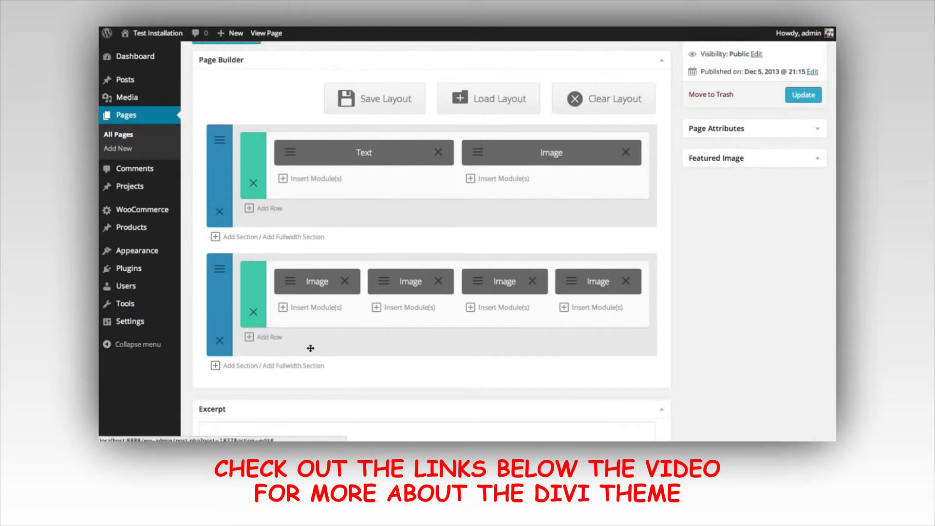
left_click(270, 338)
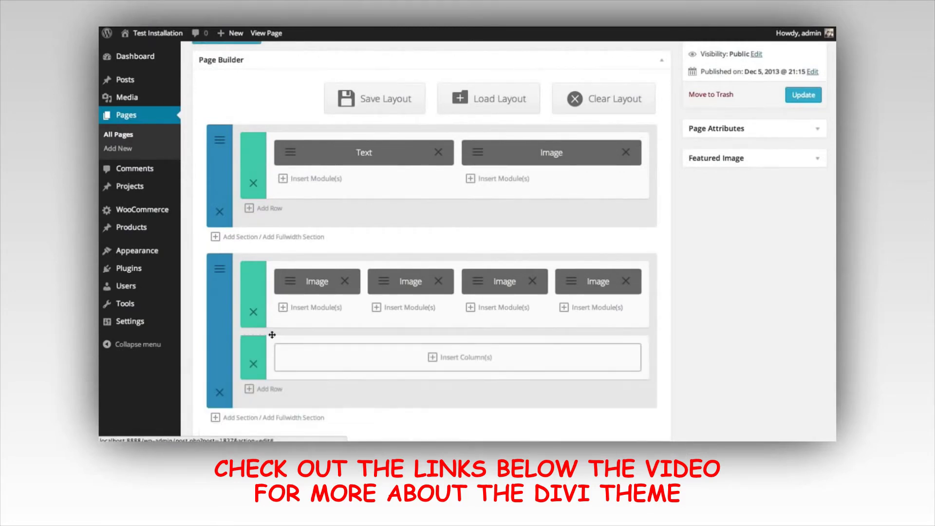
left_click(471, 364)
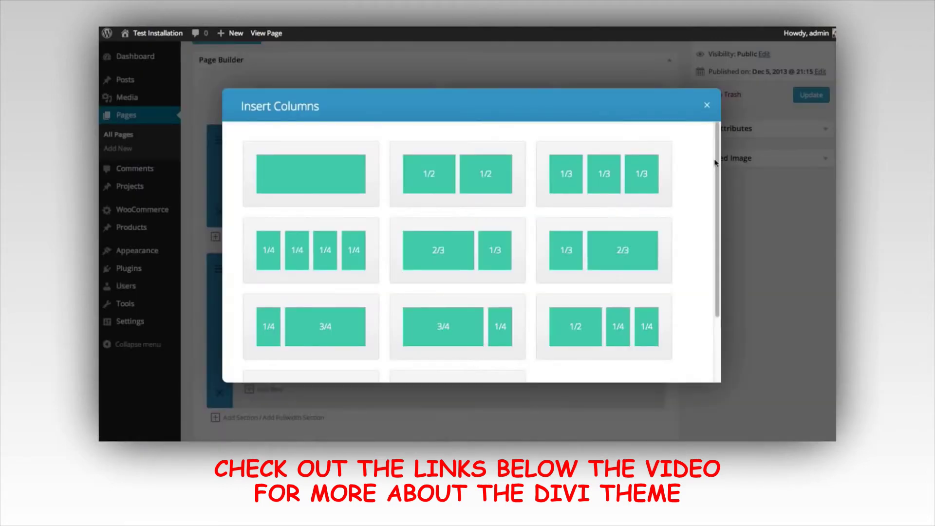
left_click_drag(717, 161, 714, 115)
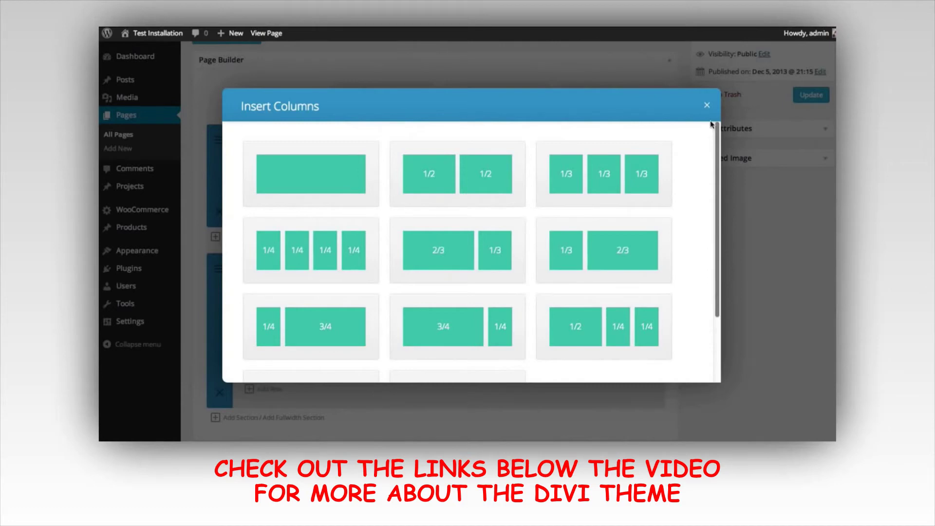
left_click(461, 182)
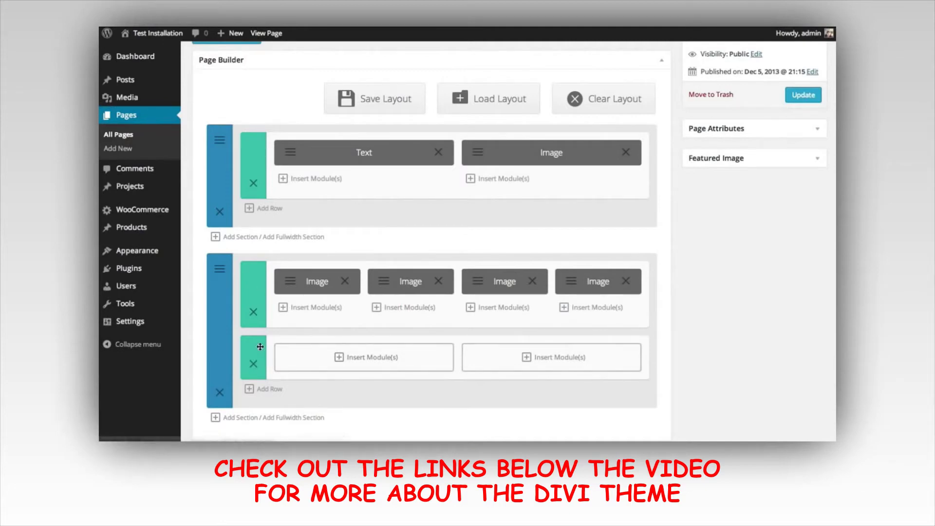
- Move the empty two-column row above the row of four images and return it below them
left_click_drag(260, 346, 255, 276)
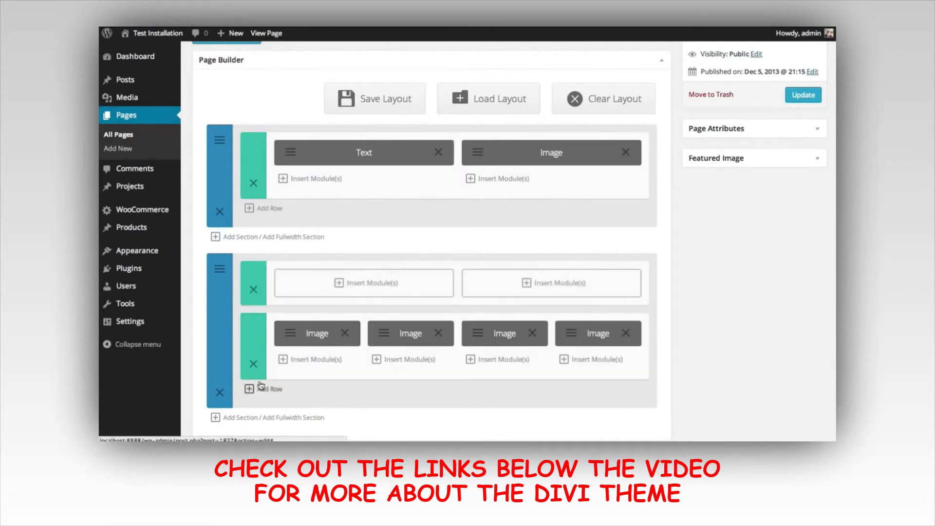
left_click_drag(255, 331, 252, 273)
mouse_move(255, 352)
left_mouse_down()
mouse_move(255, 323)
mouse_move(298, 226)
mouse_move(250, 197)
mouse_move(246, 171)
mouse_move(265, 358)
mouse_move(269, 347)
left_mouse_up()
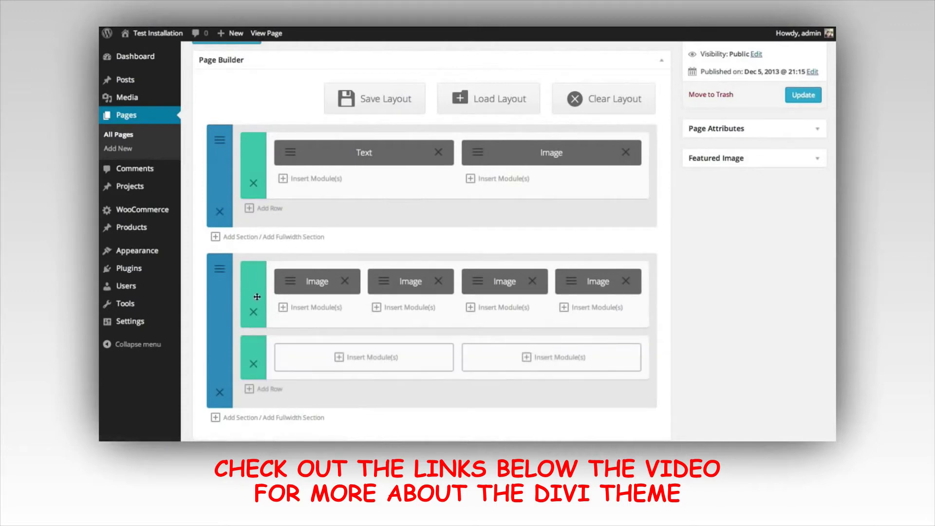
- Move the row of four images into the first section above the text and image row, and preview the page
left_click_drag(257, 296, 270, 172)
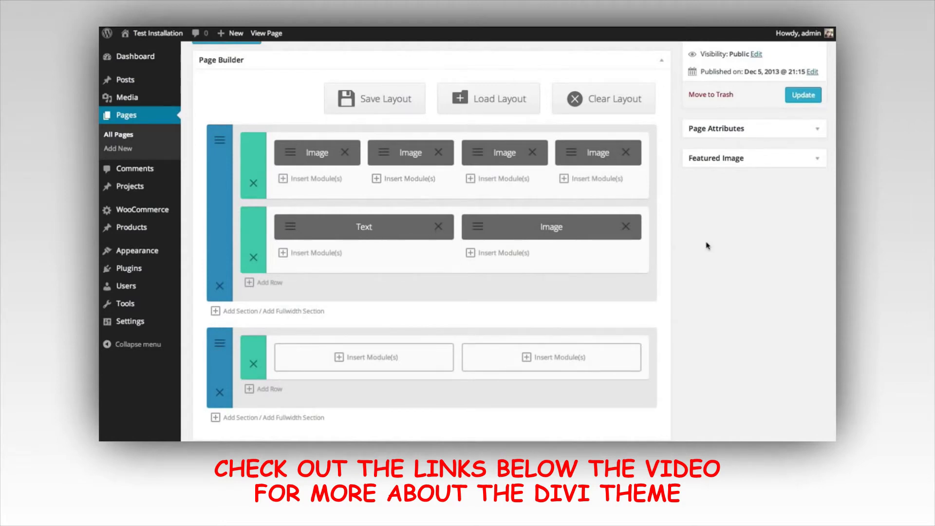
scroll(321, 141, "up", 3)
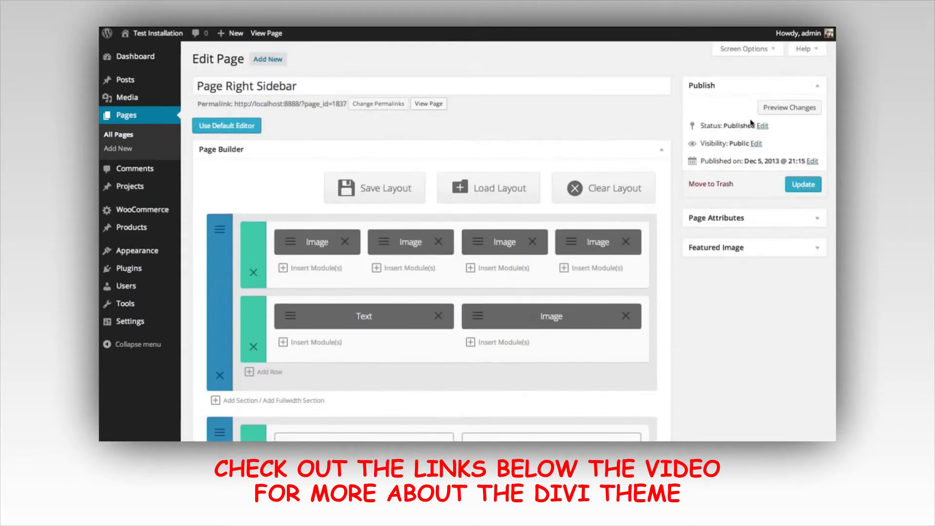
left_click(777, 109)
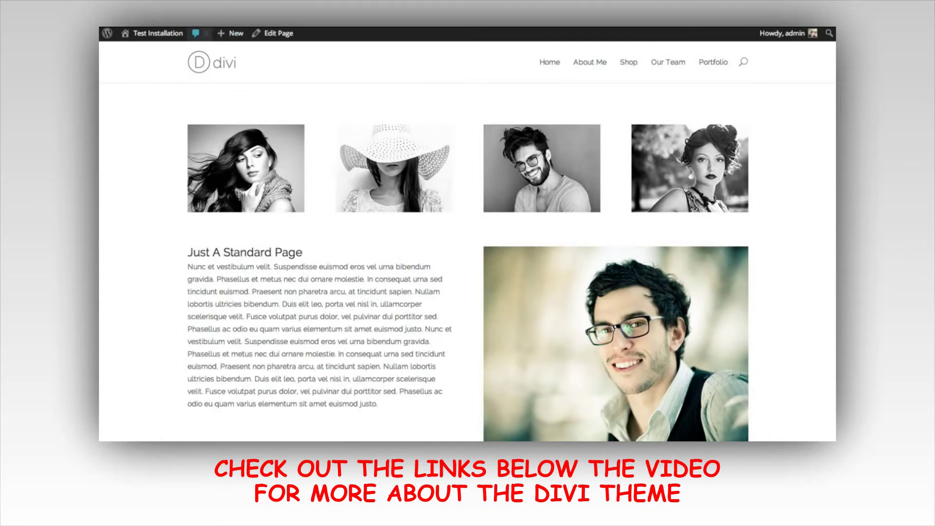
- Return to editing the page and move the row of four images back into the second section above the empty row
left_click(273, 33)
scroll(273, 180, "down", 1)
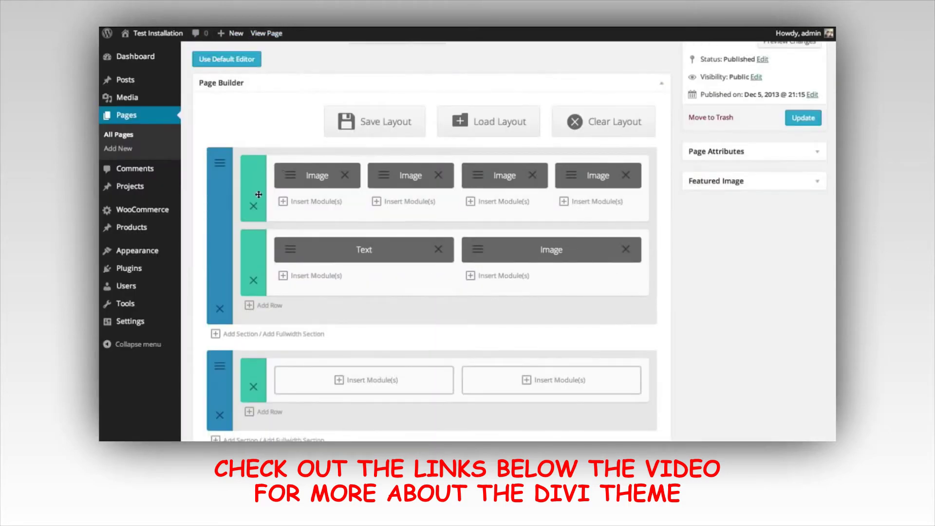
left_click_drag(259, 194, 261, 295)
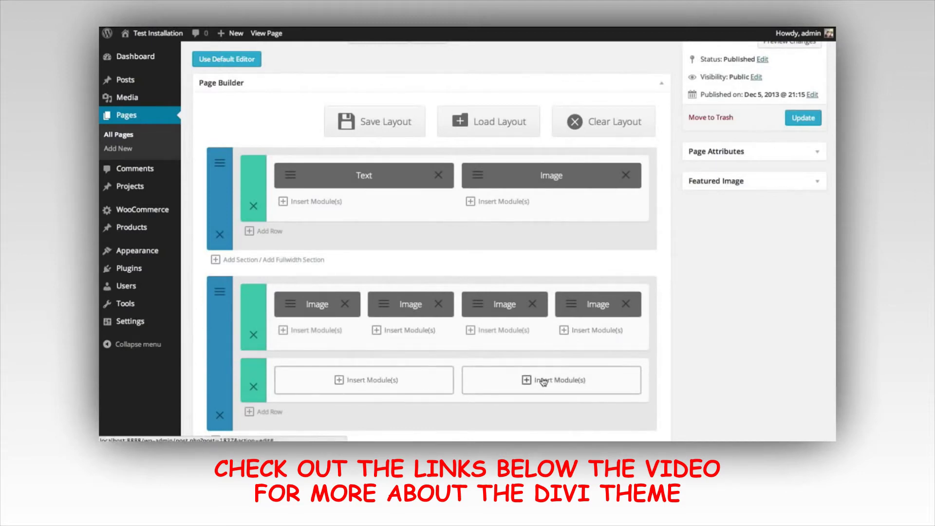
- Add a Text module with the paragraph about mobile devices and Divi's responsive design to the empty row's first column and save it
left_click(371, 384)
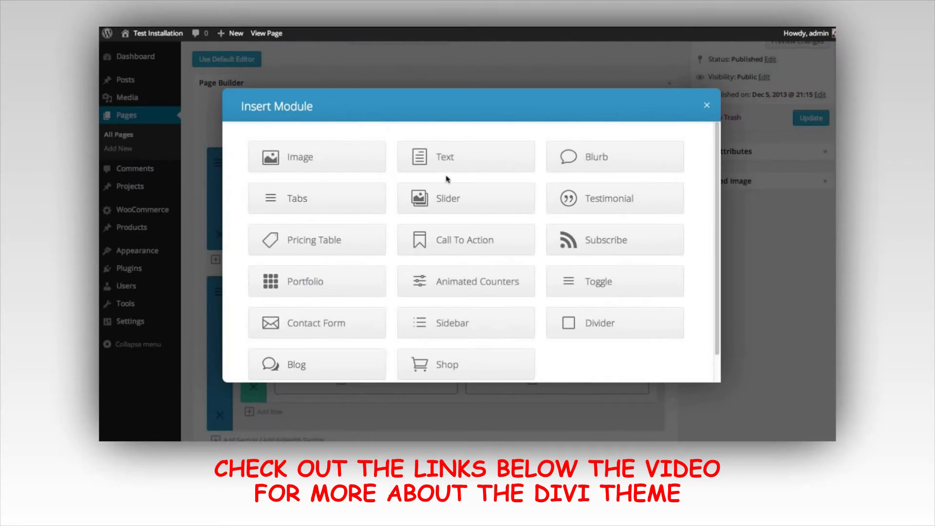
left_click(475, 154)
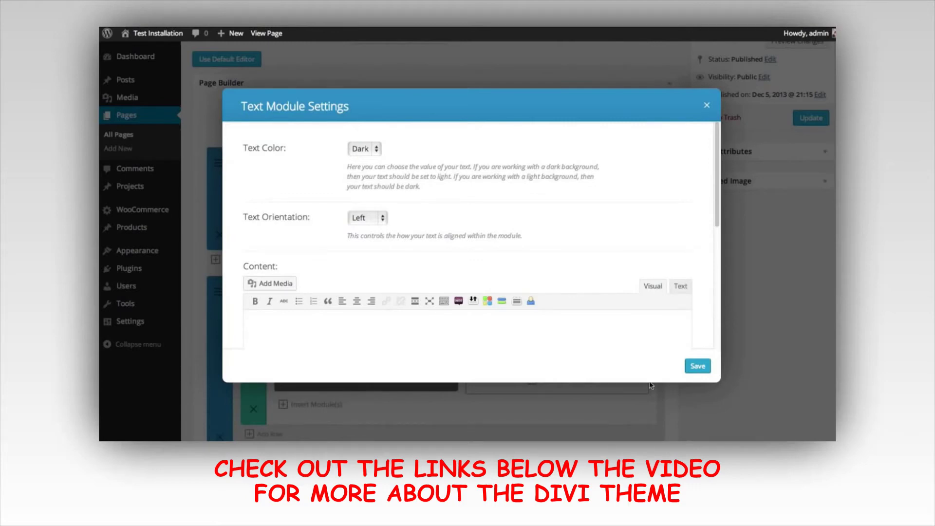
left_click(419, 322)
type("The use of mobile devices is on the rise, and it's important for your website to be ready for those mobile visitors. Divi is fully responsive, which means the design will adapt to whatever screen size is being used to browse. Your website will look great and will be a breeze to read on mobile phones and desktop computers alike.")
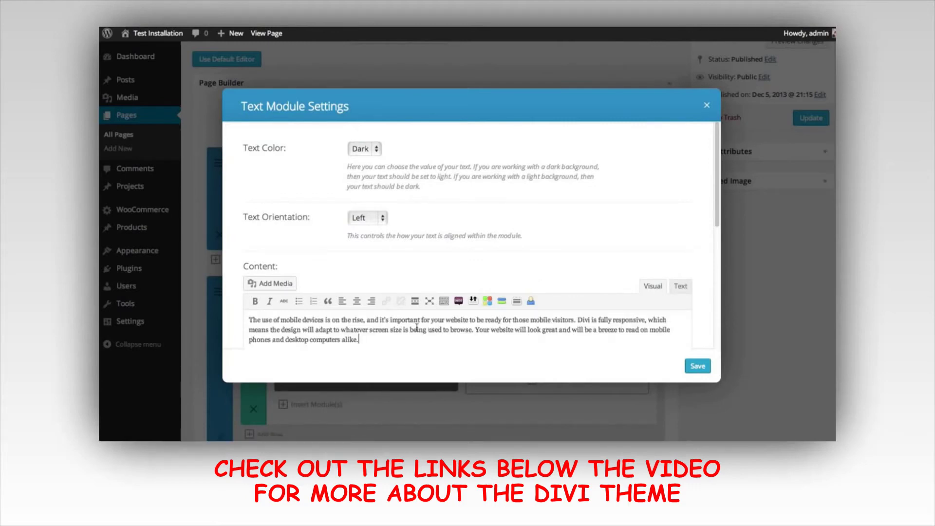
left_click(367, 154)
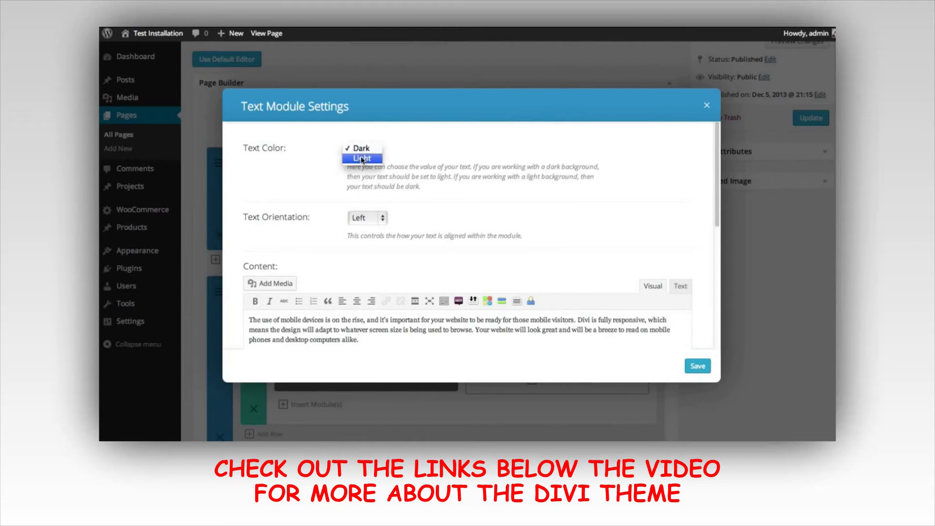
key("Escape")
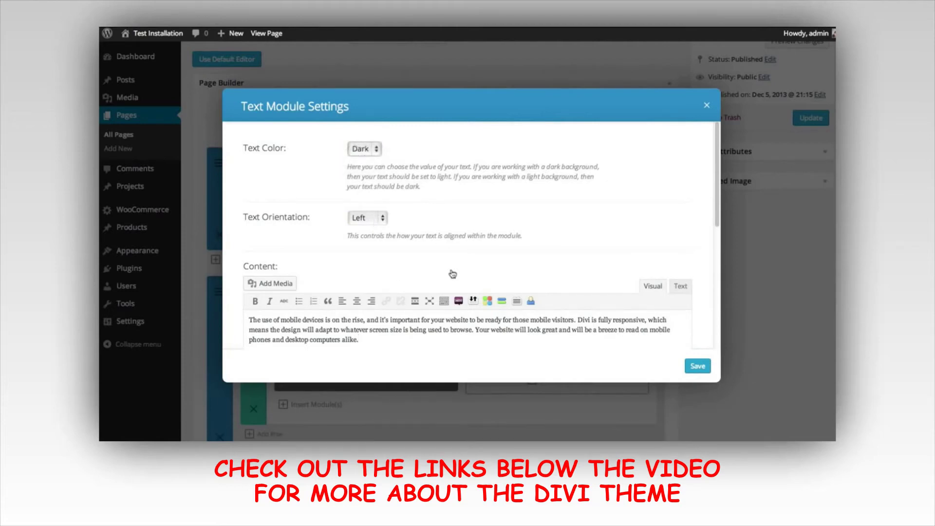
scroll(562, 204, "down", 3)
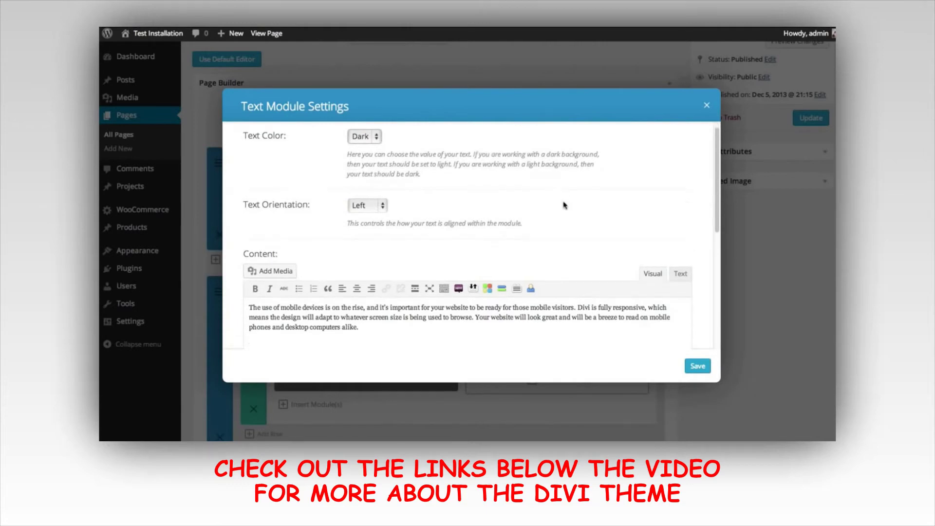
left_click(703, 369)
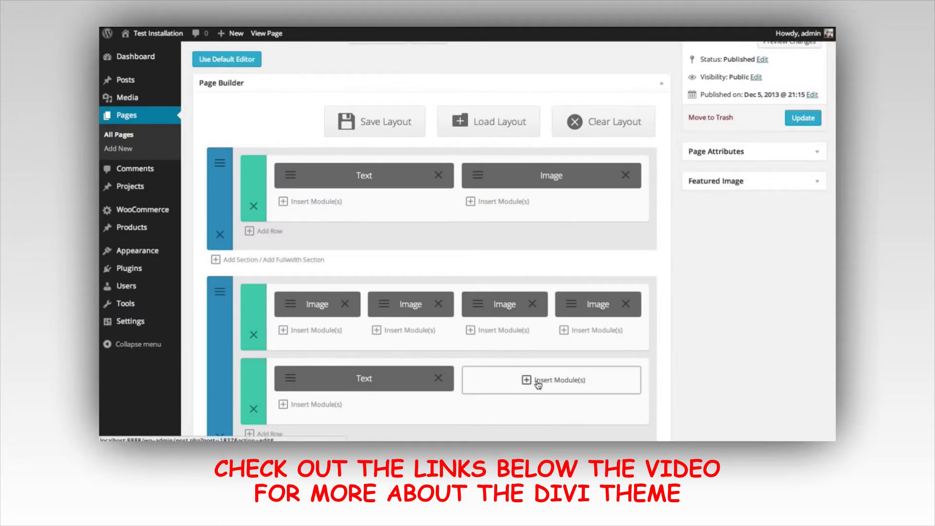
- Look through the available modules and insert a Tabs module in the empty second column beside the new Text module
left_click(538, 383)
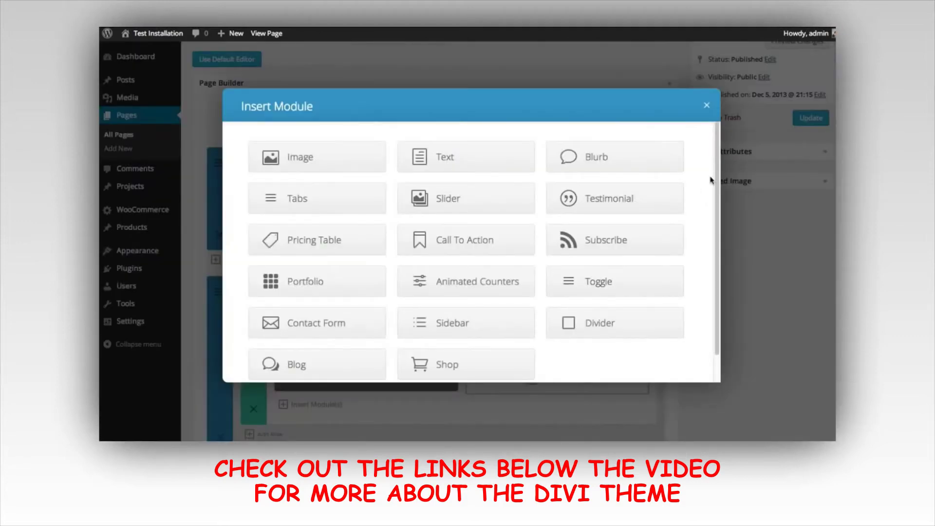
scroll(714, 205, "down", 1)
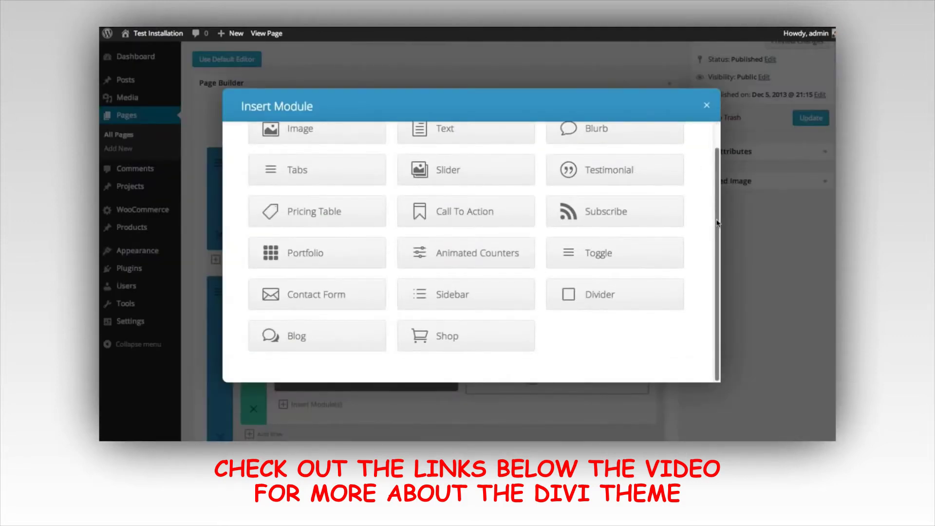
scroll(717, 208, "up", 1)
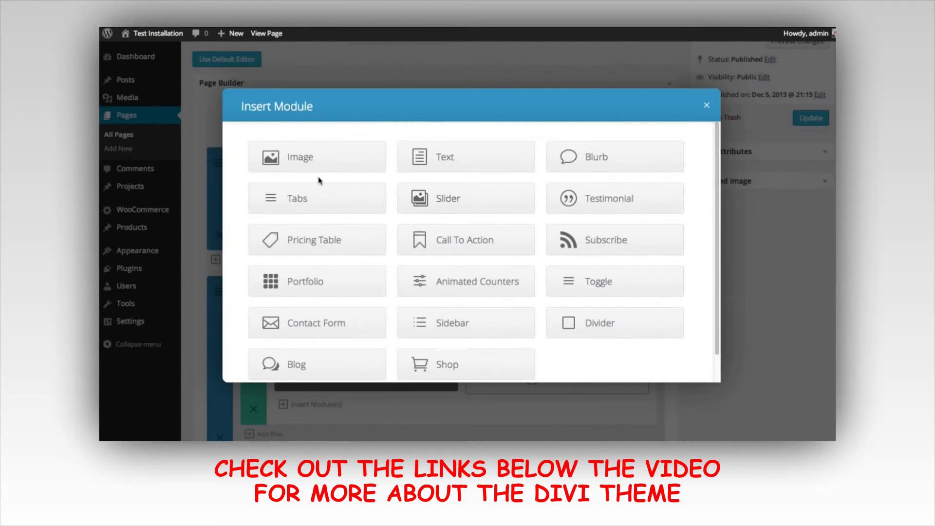
left_click(308, 201)
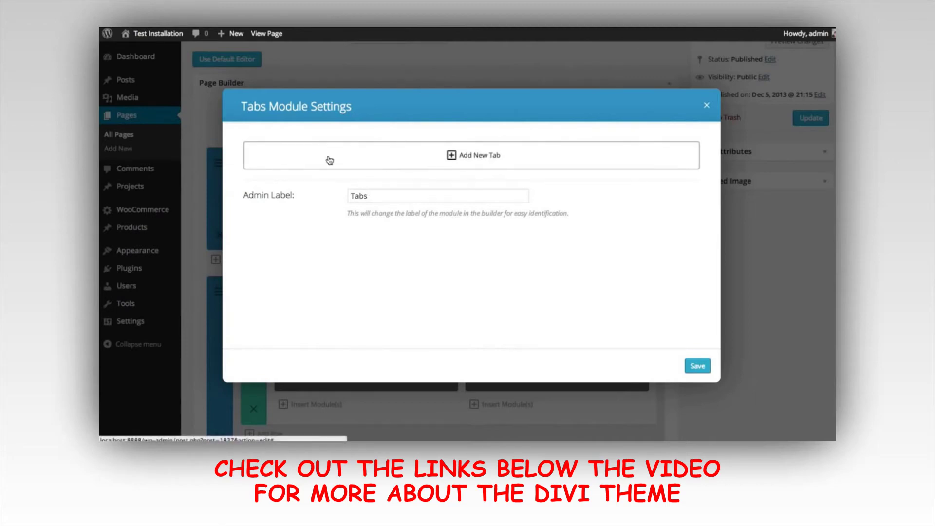
- Add a tab titled Button containing the paragraph about mobile devices and responsive design, and save it
left_click(365, 161)
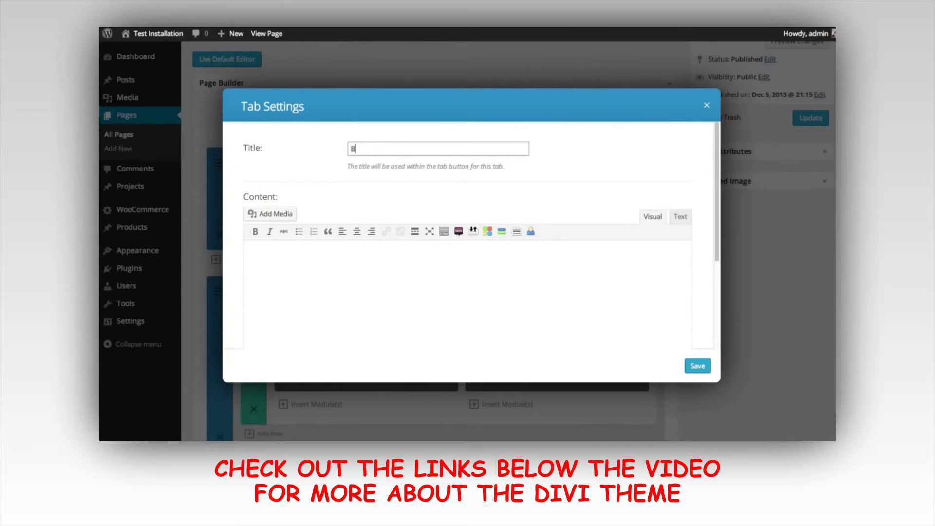
left_click(388, 290)
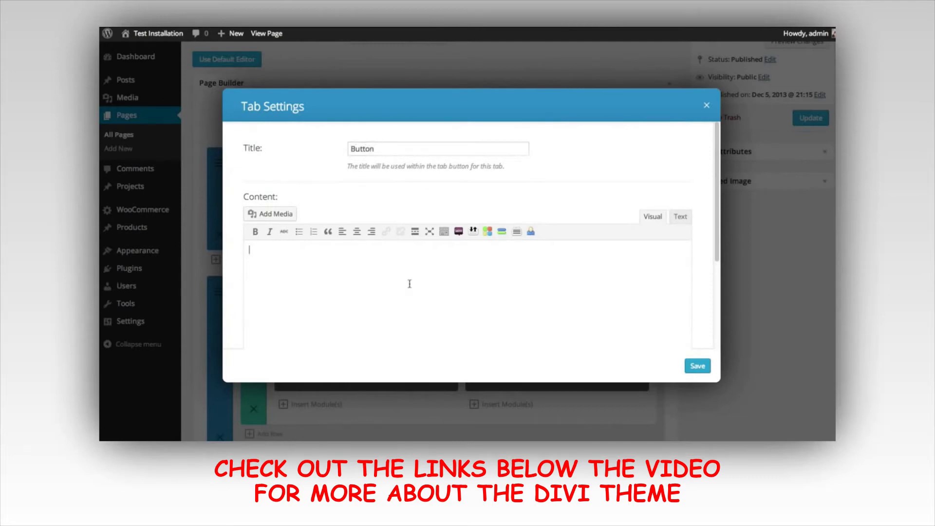
type("The use of mobile devices is on the rise, and it's important for your website to be ready for those mobile visitors. Divi is fully responsive, which means the design will adapt to whatever screen size is being used to browse. Your website will look great and will be a breeze to read on mobile phones and desktop computers alike.")
left_click(697, 365)
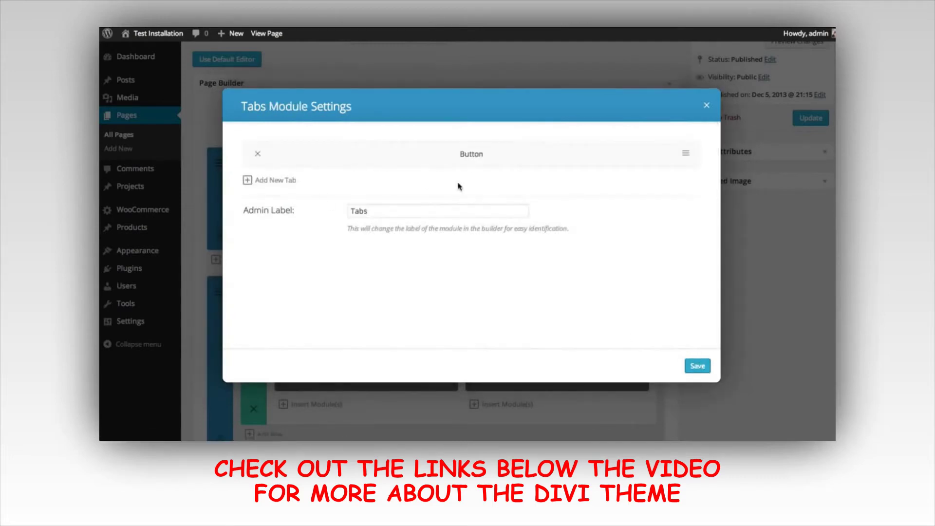
- Add a second tab titled Button Two with the same paragraph about mobile devices and save it
left_click(285, 188)
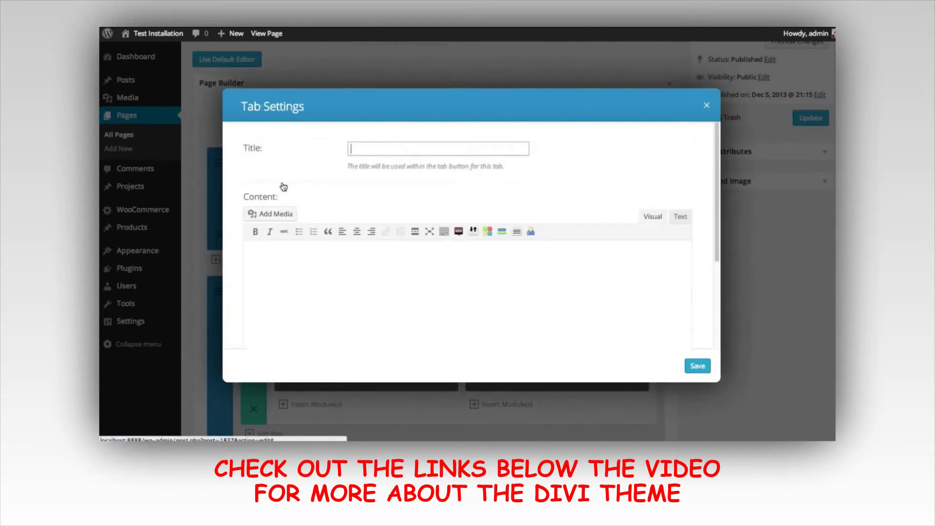
left_click(361, 150)
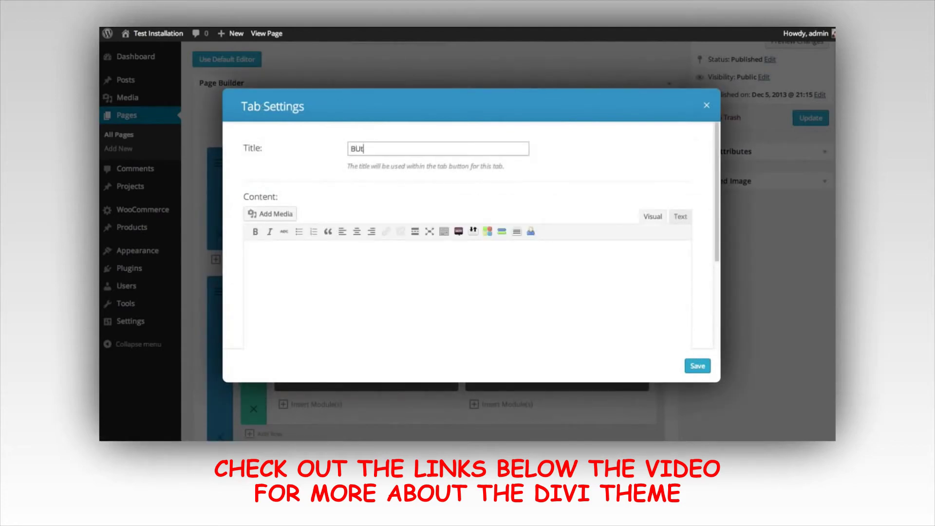
type("ton Two")
left_click(361, 149)
key("BackSpace")
type("u")
left_click(340, 298)
type("The use of mobile devices is on the rise, and it's important for your website to be ready for those mobile visitors. Divi is fully responsive, which means the design will adapt to whatever screen size is being used to browse. Your website will look great and will be a breeze to read on mobile phones and desktop computers alike.")
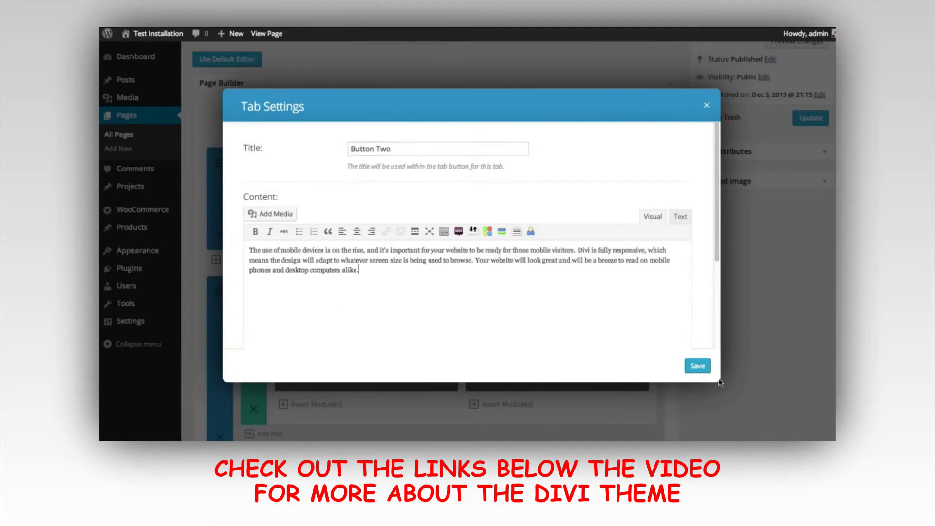
left_click(698, 365)
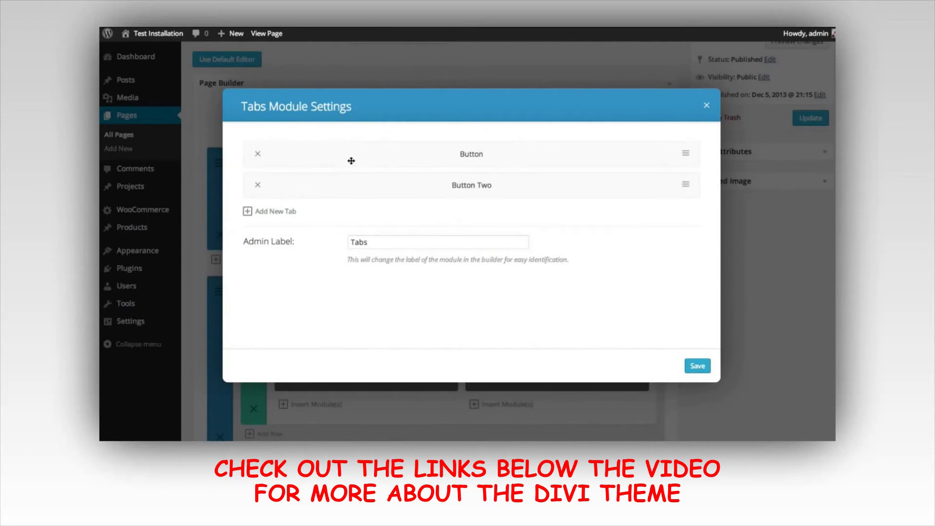
- Swap the order of the Button and Button Two tabs and restore the original order
left_click_drag(369, 190, 368, 151)
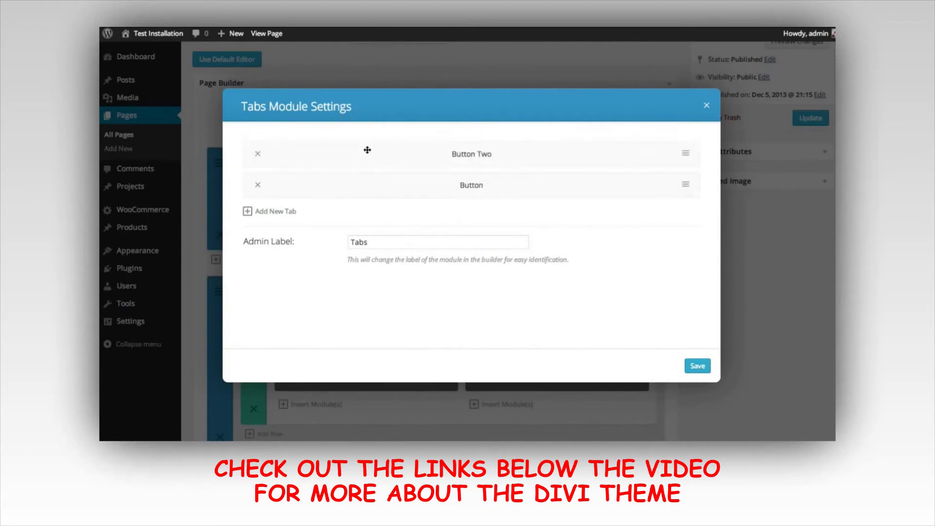
left_click_drag(376, 191, 378, 147)
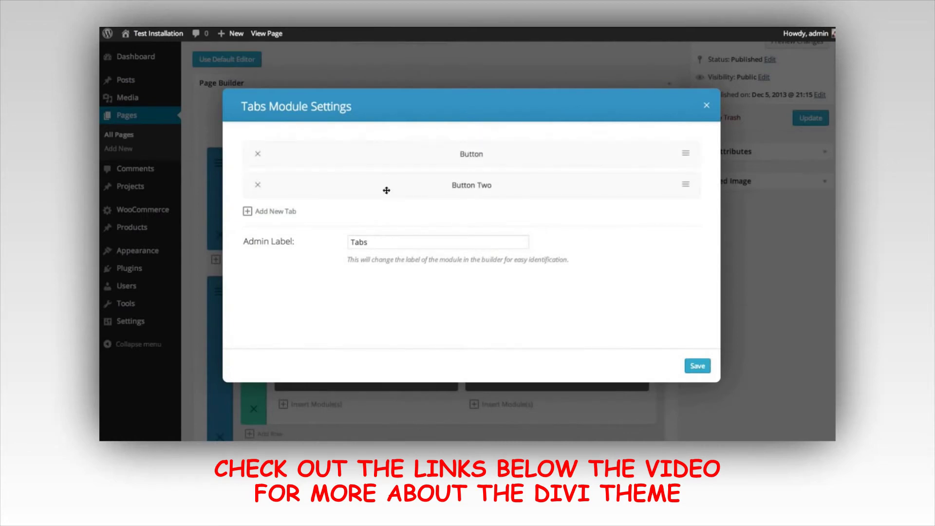
- Set the Tabs module's admin label to Details and save the module
double_click(361, 243)
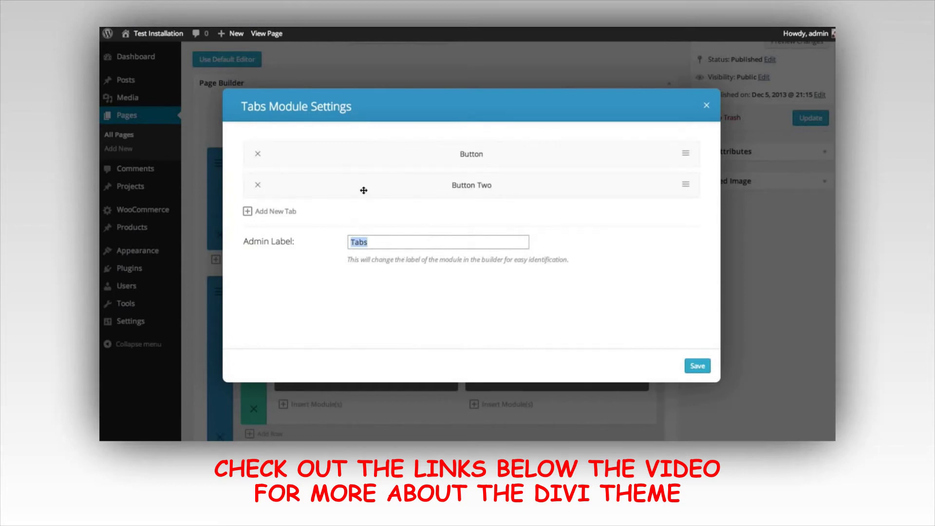
left_click(383, 242)
double_click(389, 242)
type("Details")
left_click(696, 368)
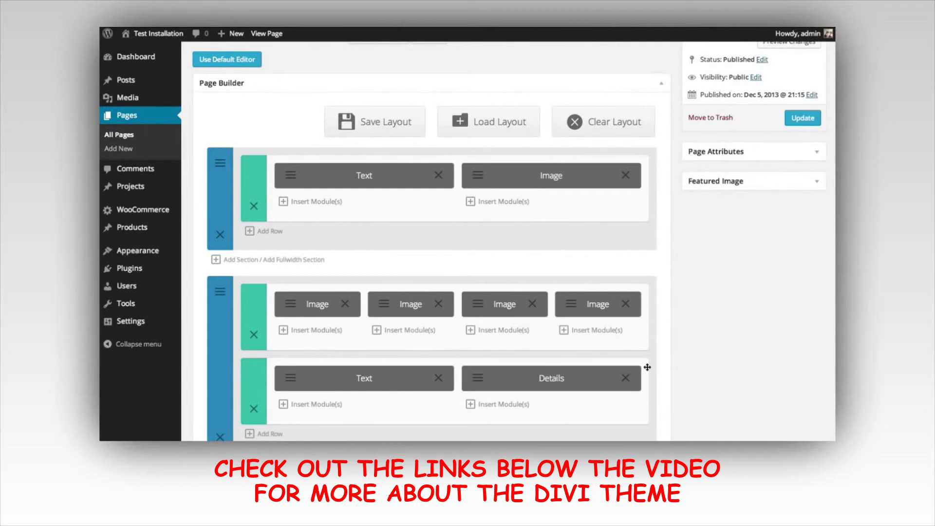
scroll(698, 343, "up", 3)
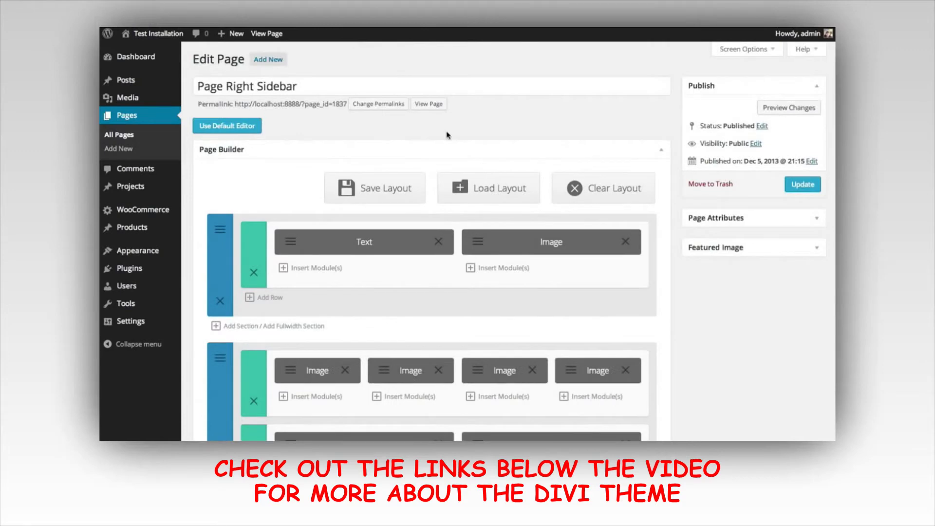
- Preview the page and compare its text, image and tabs sections with the arrangement of modules in the Page Builder
left_click(789, 108)
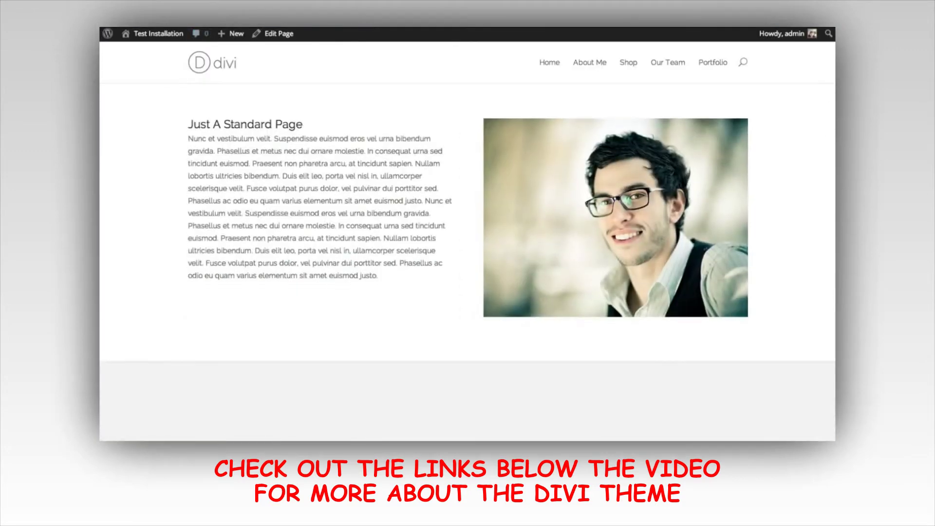
scroll(467, 202, "down", 1)
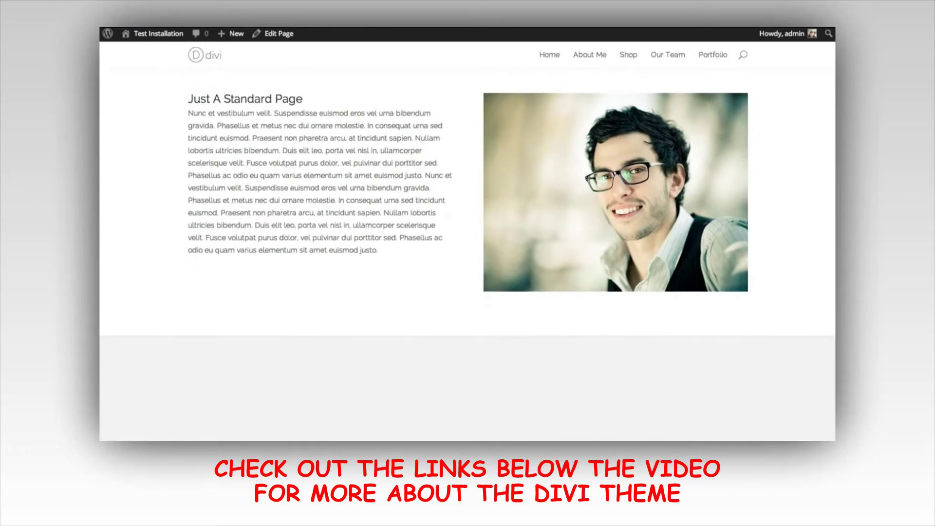
scroll(467, 201, "down", 5)
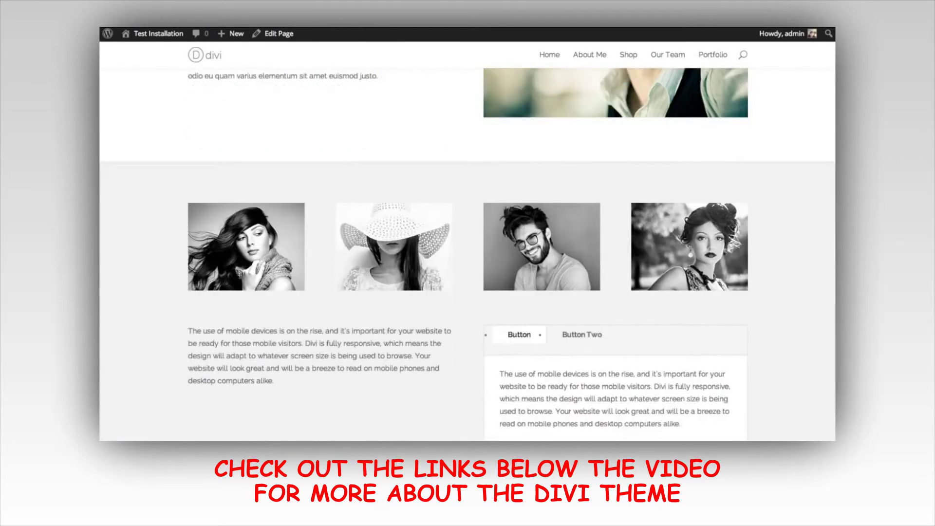
scroll(706, 188, "down", 1)
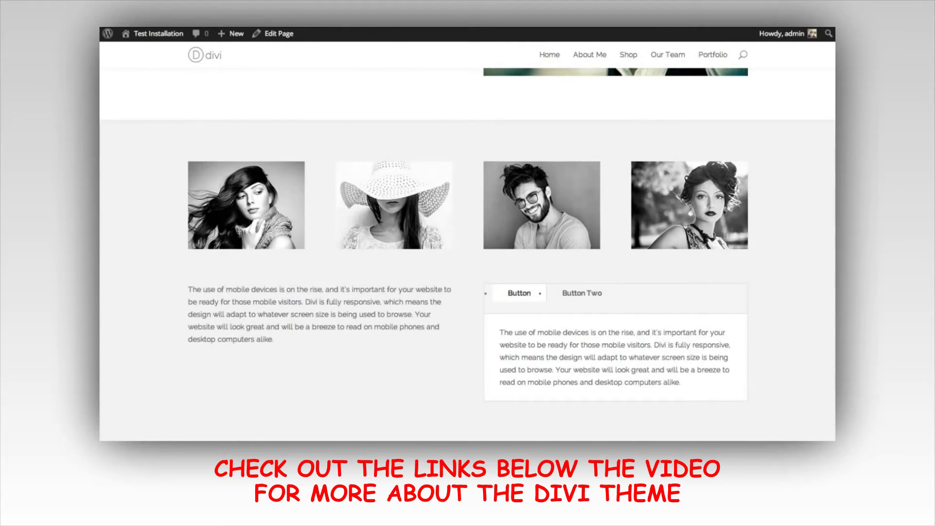
scroll(789, 182, "down", 1)
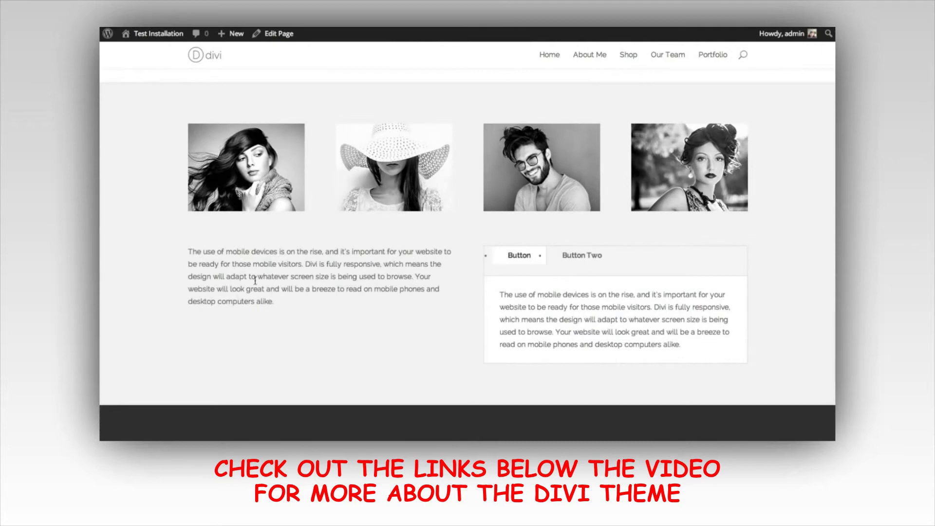
scroll(803, 304, "up", 1)
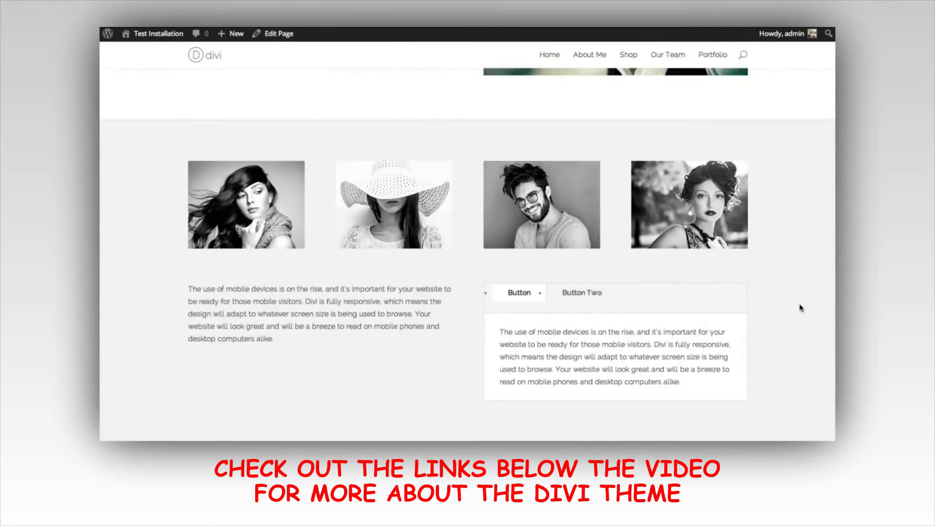
scroll(799, 312, "up", 7)
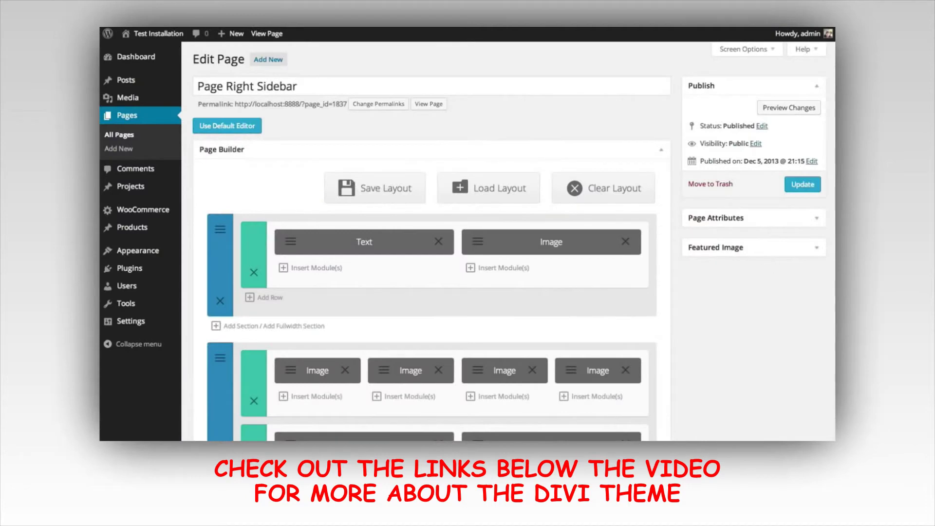
scroll(508, 241, "down", 5)
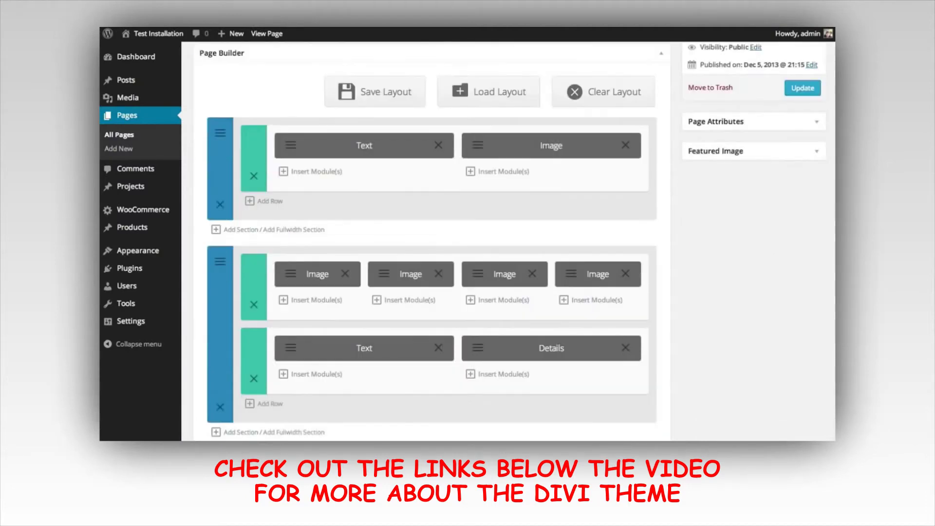
scroll(509, 241, "up", 2)
scroll(509, 241, "up", 2)
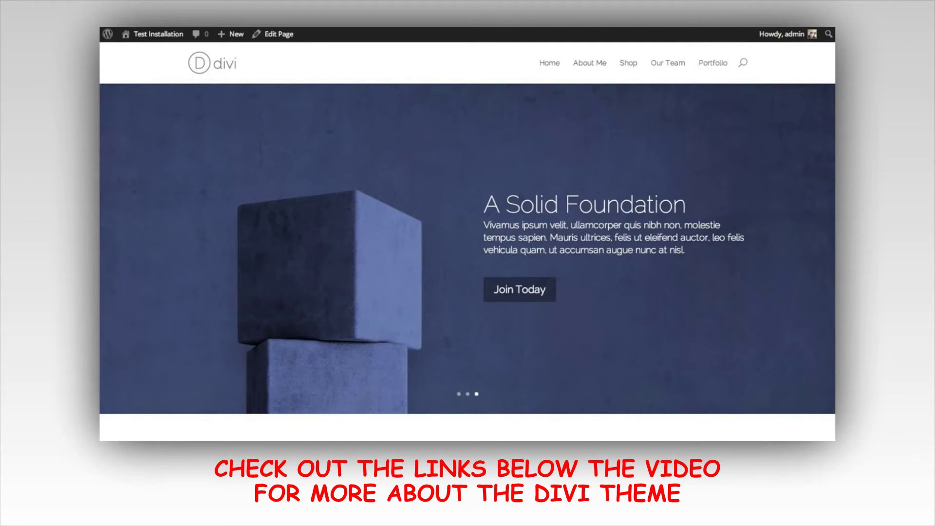
- Examine the sections of the sample homepage, from the fullwidth slider down through the blurbs, logos and portfolio features
scroll(467, 243, "down", 5)
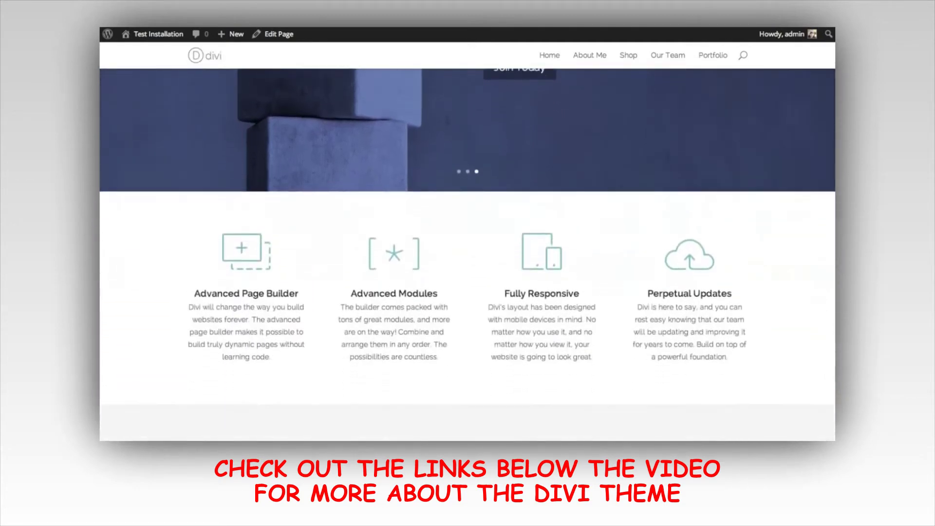
scroll(467, 254, "down", 1)
scroll(468, 253, "up", 5)
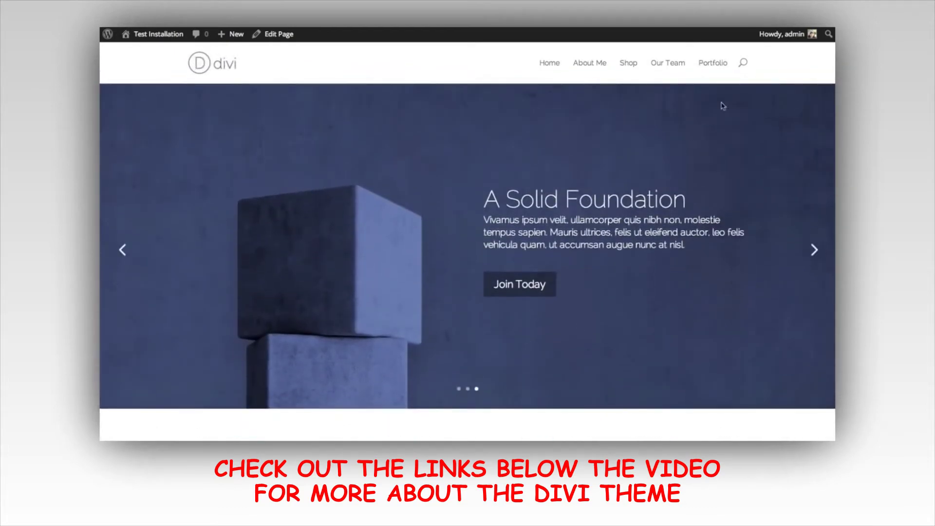
scroll(507, 160, "down", 5)
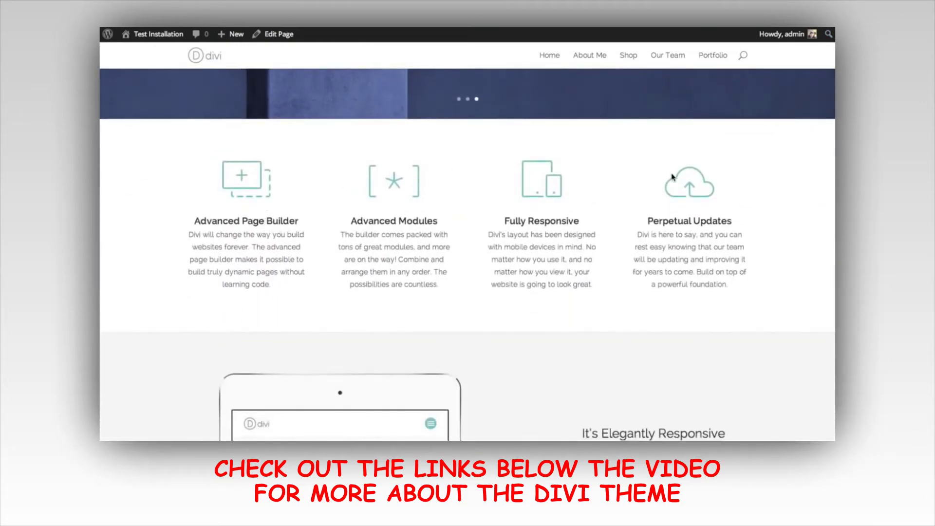
scroll(663, 175, "down", 5)
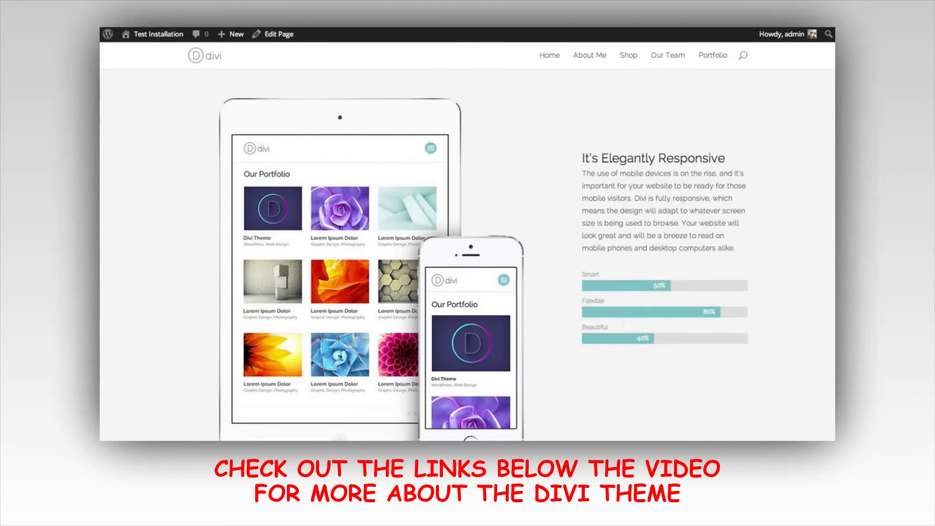
scroll(468, 253, "down", 6)
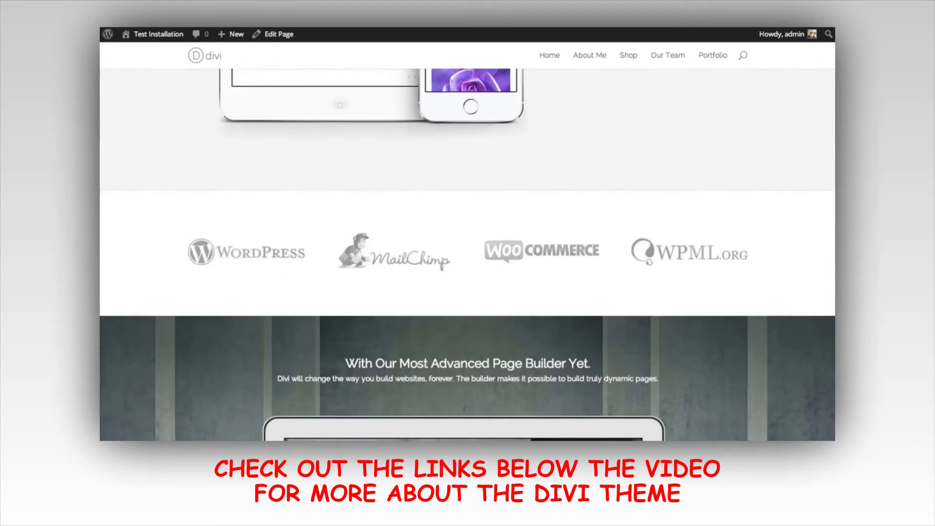
scroll(468, 254, "down", 5)
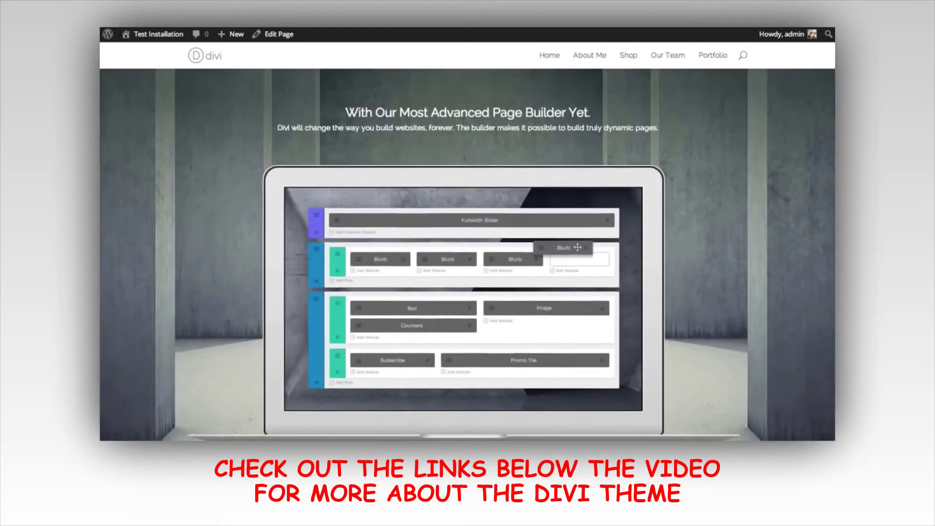
scroll(811, 233, "up", 1)
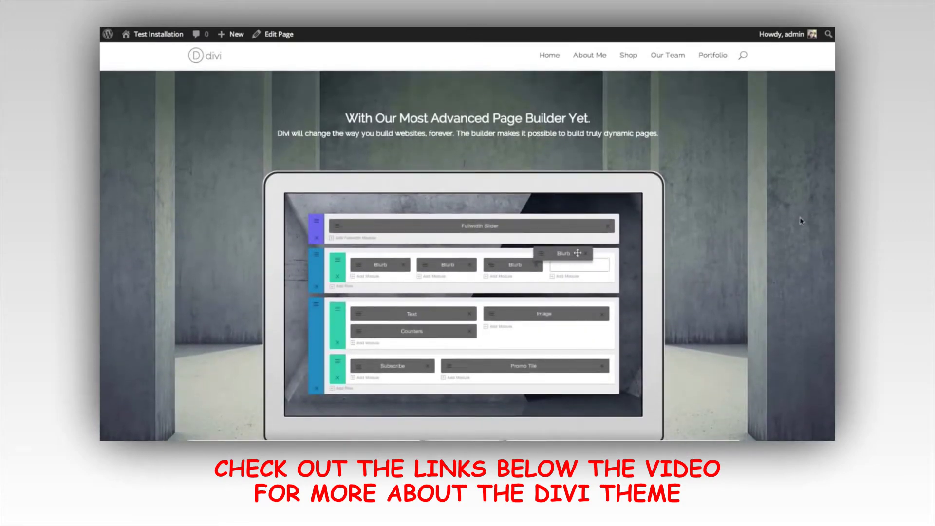
scroll(467, 254, "down", 10)
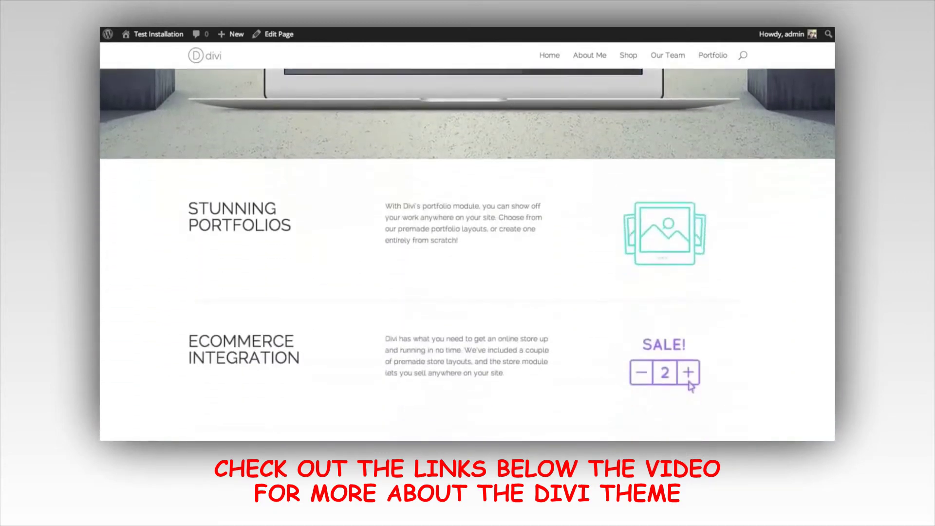
scroll(468, 254, "down", 2)
scroll(468, 254, "up", 15)
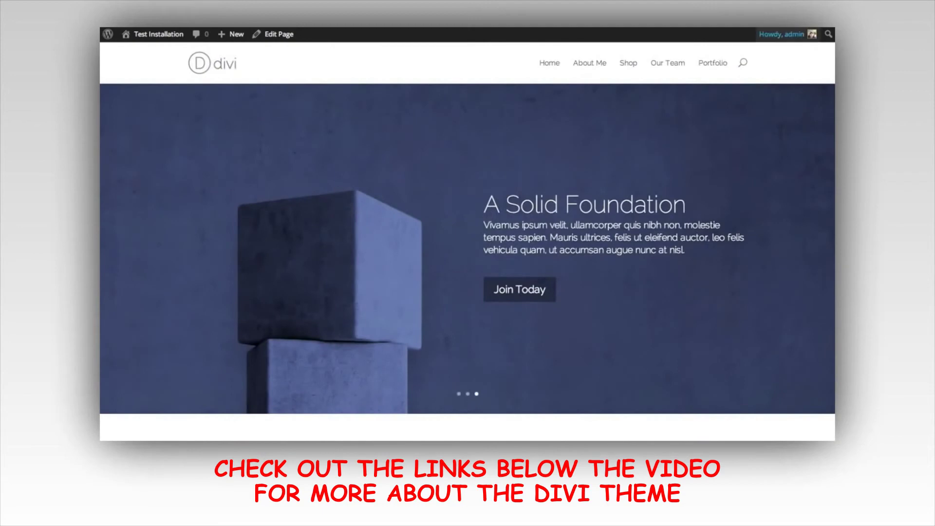
mouse_move(782, 34)
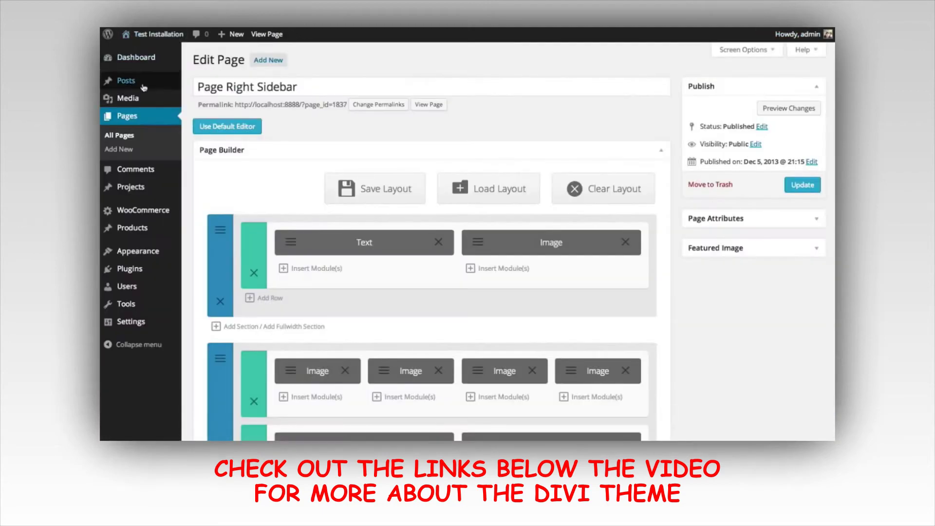
- Create a new page titled Homepage Test
left_click(269, 60)
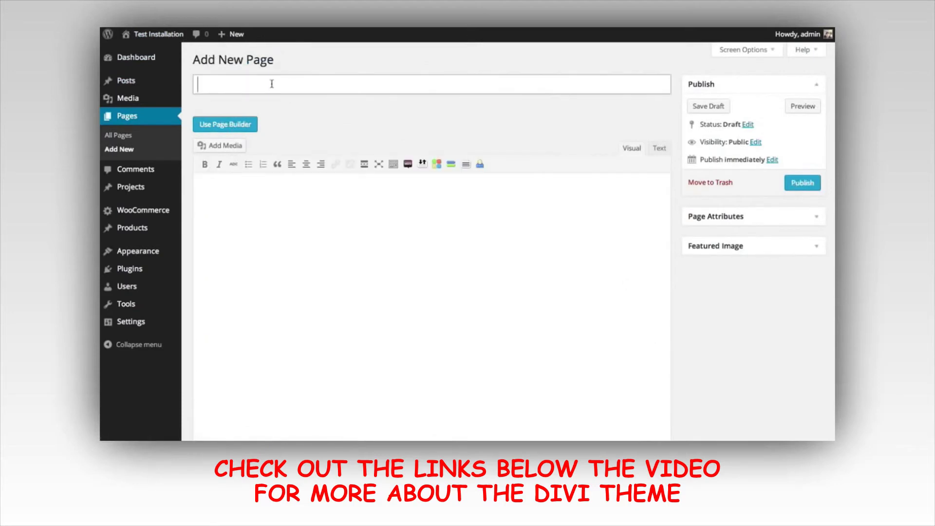
type("Home page Tex")
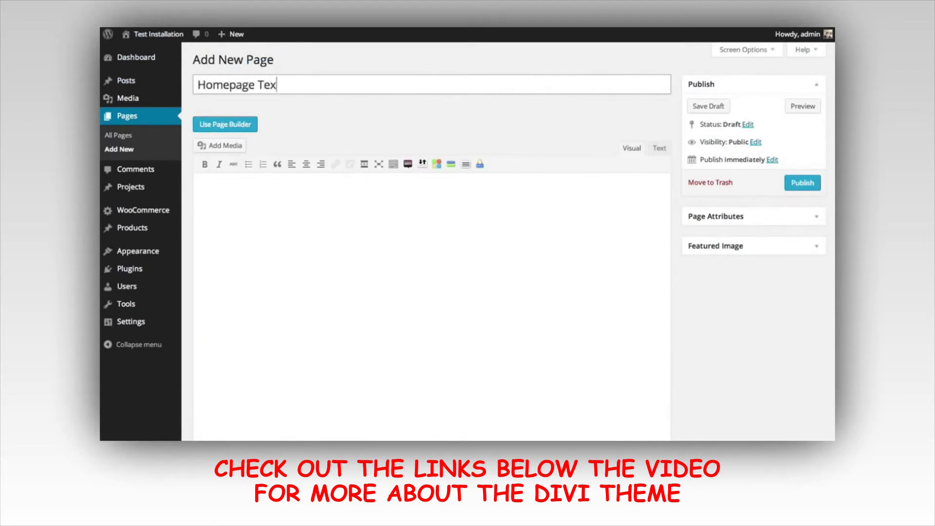
key("BackSpace")
type("st")
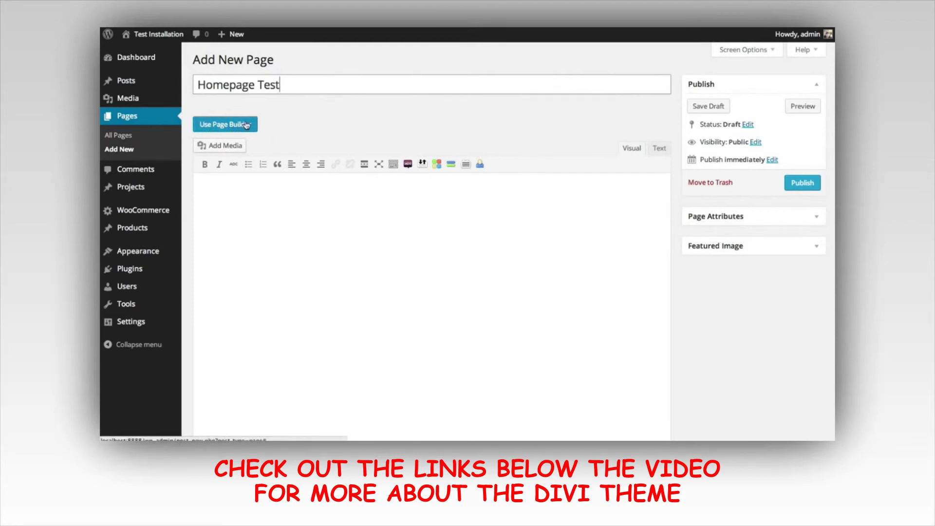
- Enter "Test test test." as the page content and switch the page to the Page Builder
left_click(352, 248)
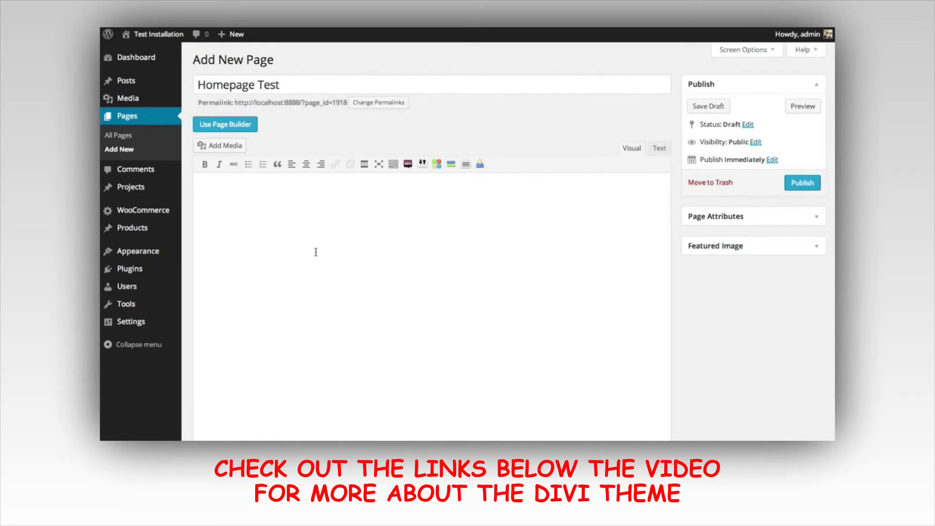
type("Test test test.")
left_click(243, 128)
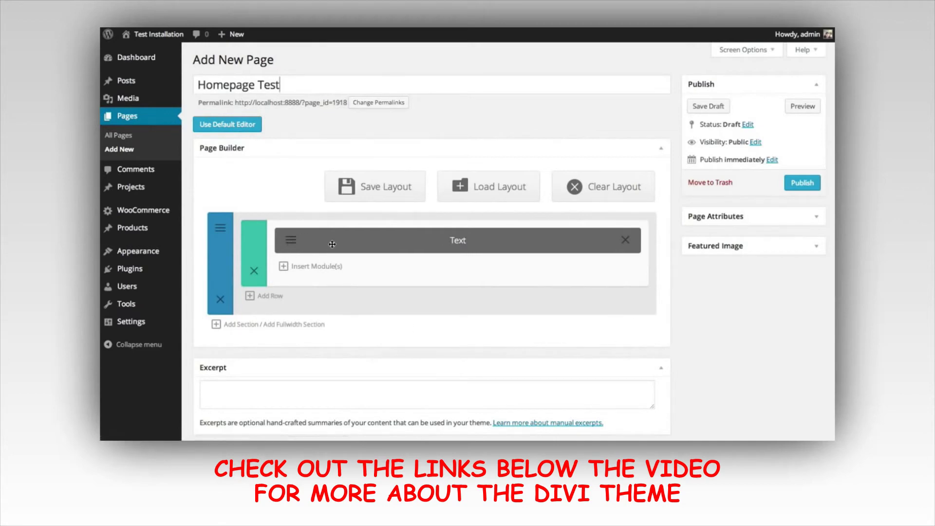
- Check the content in the Text module's settings and close them without saving
mouse_move(332, 244)
left_mouse_down()
mouse_move(292, 248)
mouse_move(335, 245)
left_mouse_up()
left_click(291, 241)
scroll(416, 307, "down", 2)
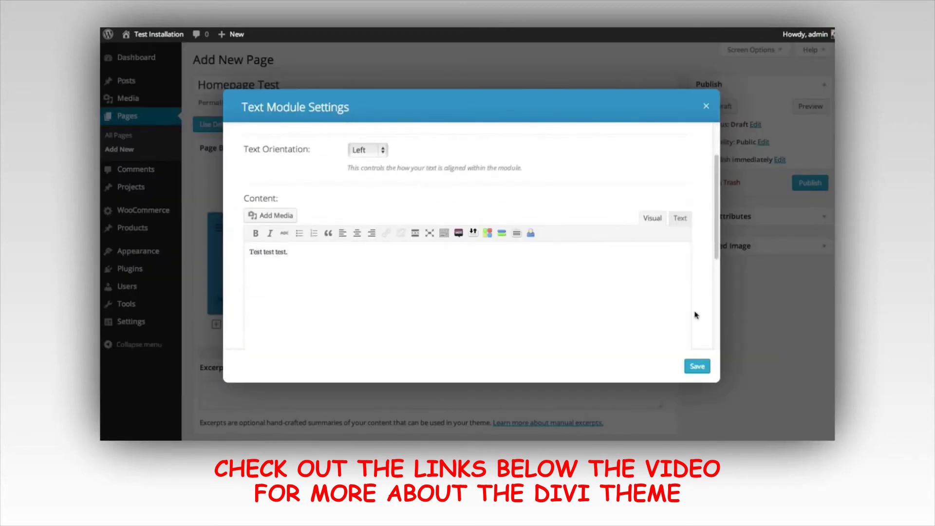
left_click(707, 108)
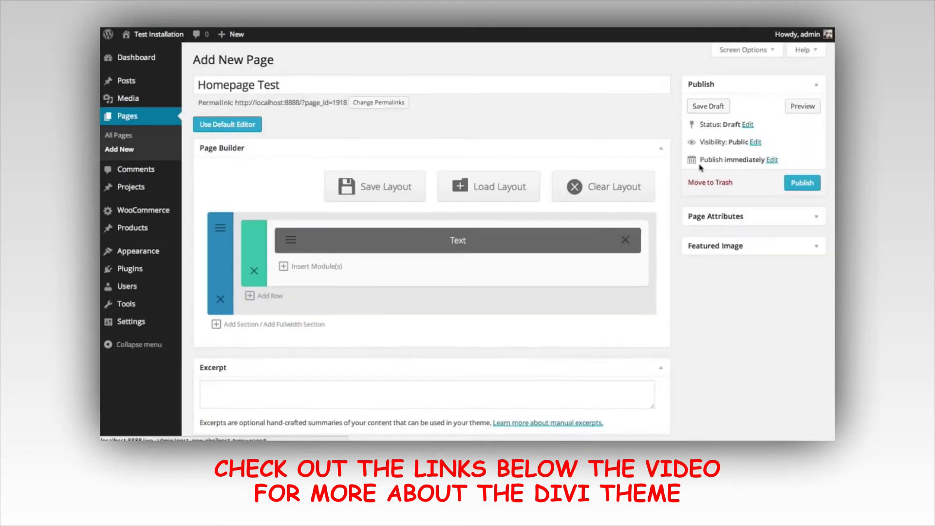
- Return to the default editor, discarding the builder content, and delete the "Test test test." text
left_click(236, 127)
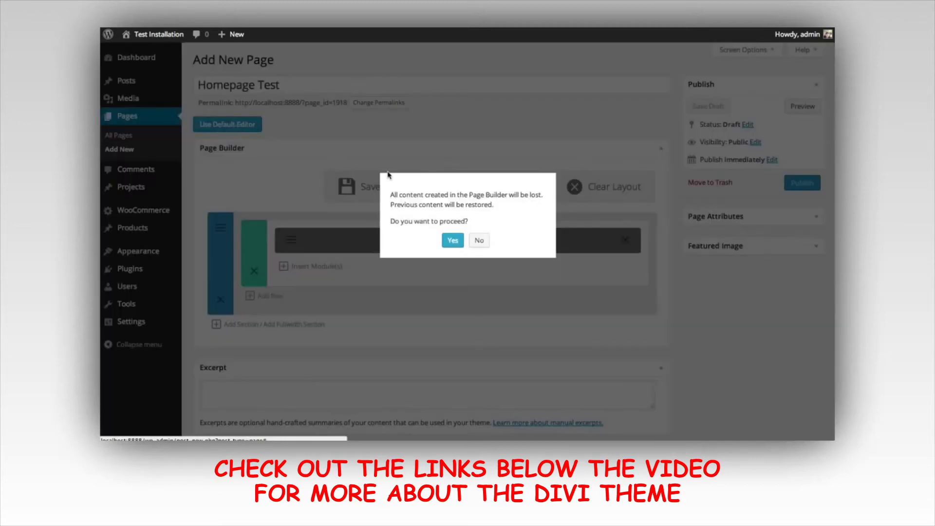
left_click(452, 242)
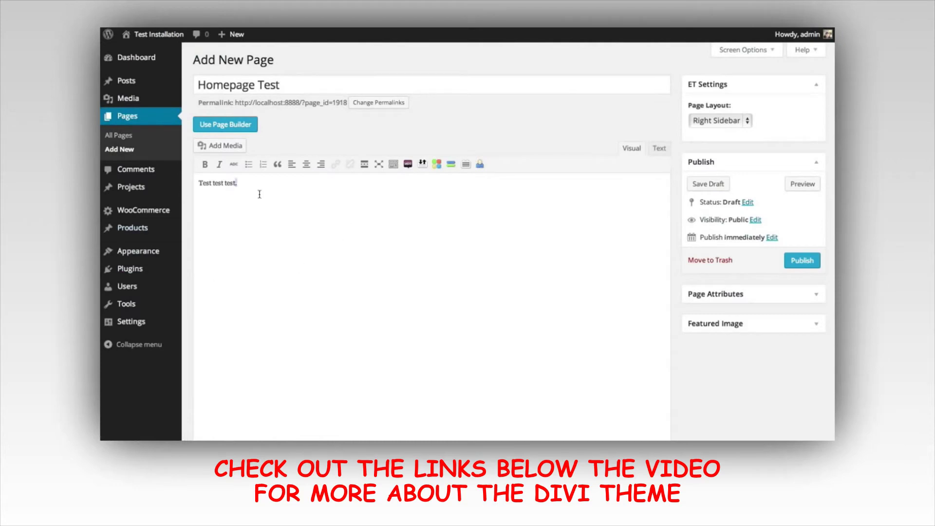
left_click_drag(188, 190, 248, 188)
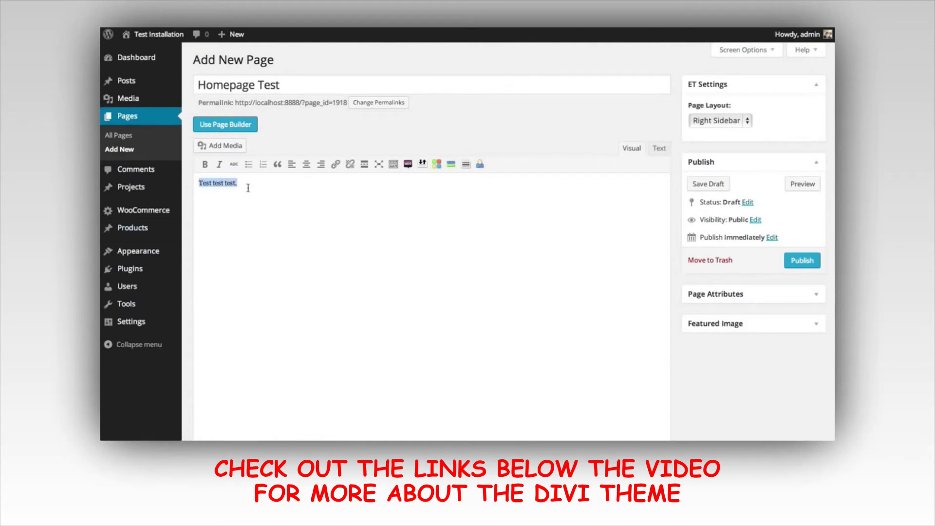
key("BackSpace")
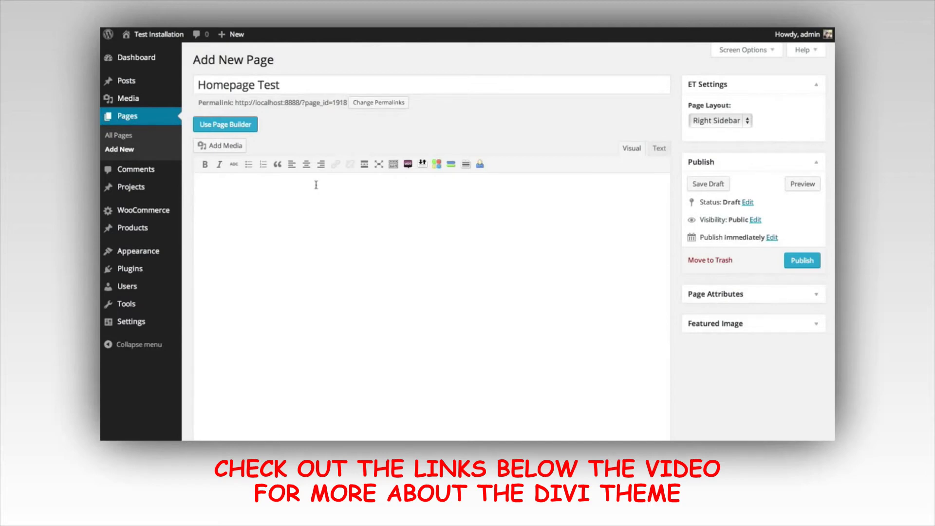
- Switch the empty page to the Page Builder and add a fullwidth section below the standard section
left_click(237, 128)
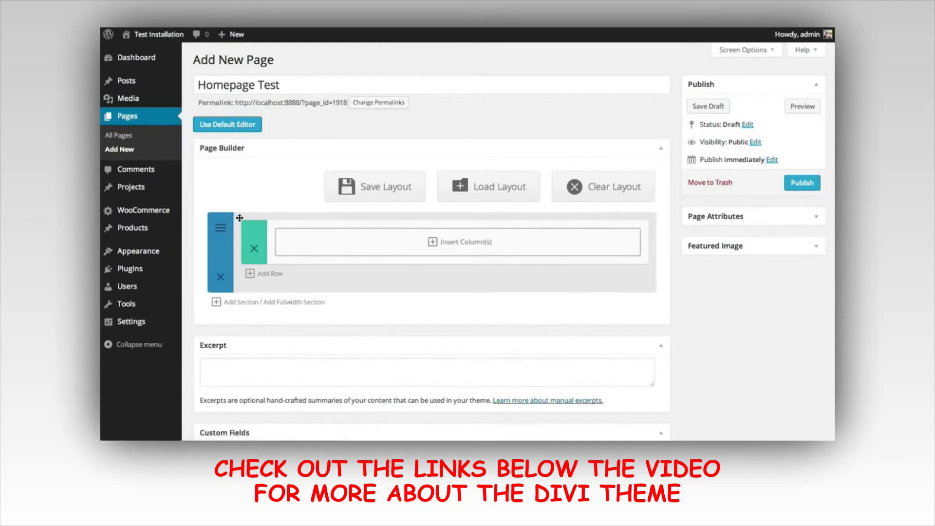
left_click_drag(286, 224, 264, 220)
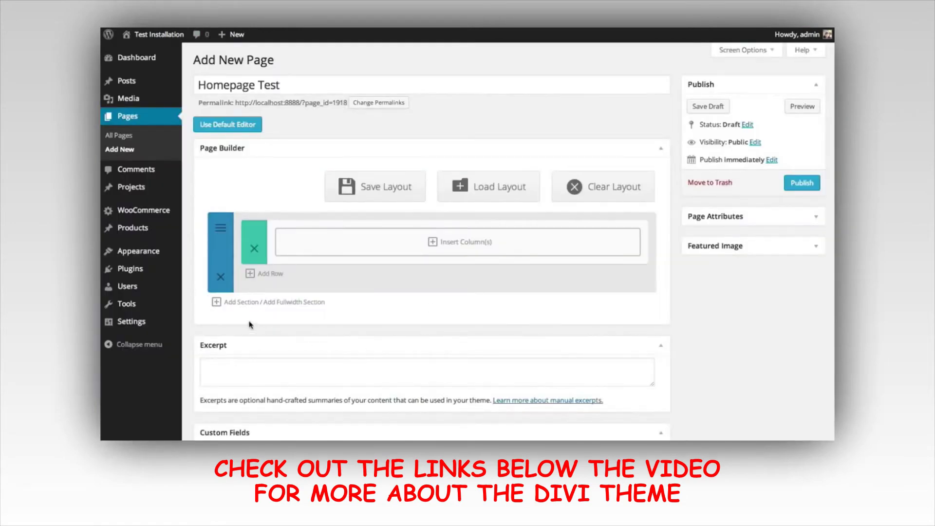
left_click(304, 302)
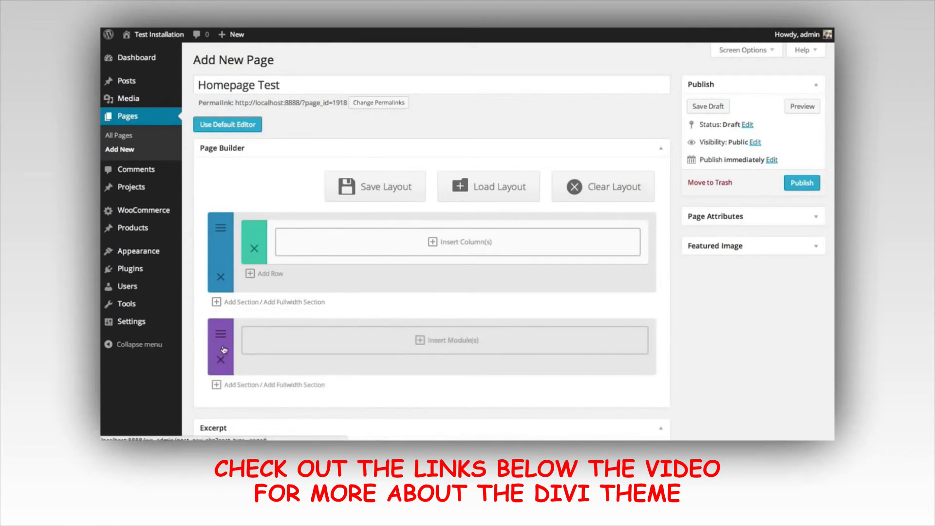
mouse_move(222, 348)
left_mouse_down()
mouse_move(212, 346)
mouse_move(225, 346)
left_mouse_up()
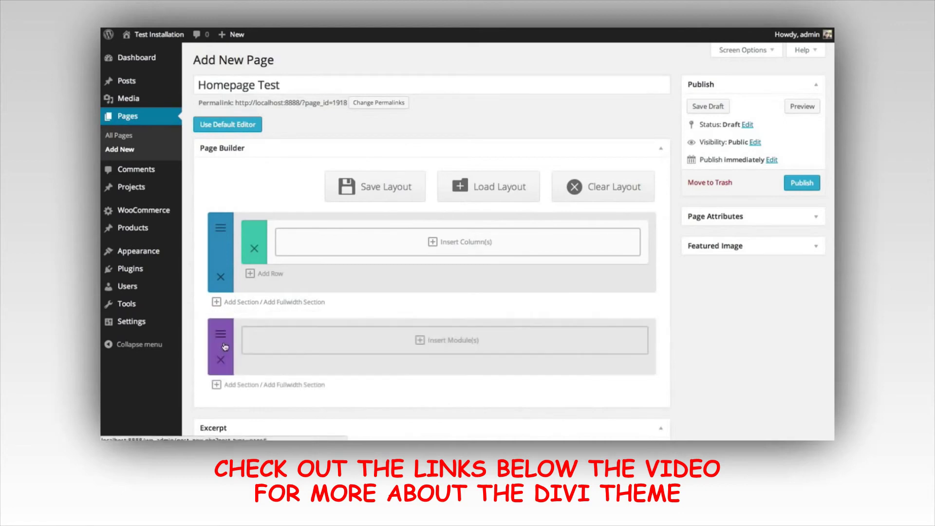
- Insert a Fullwidth Slider module in the fullwidth section and review its arrows, controls, parallax and admin label settings
left_click(421, 345)
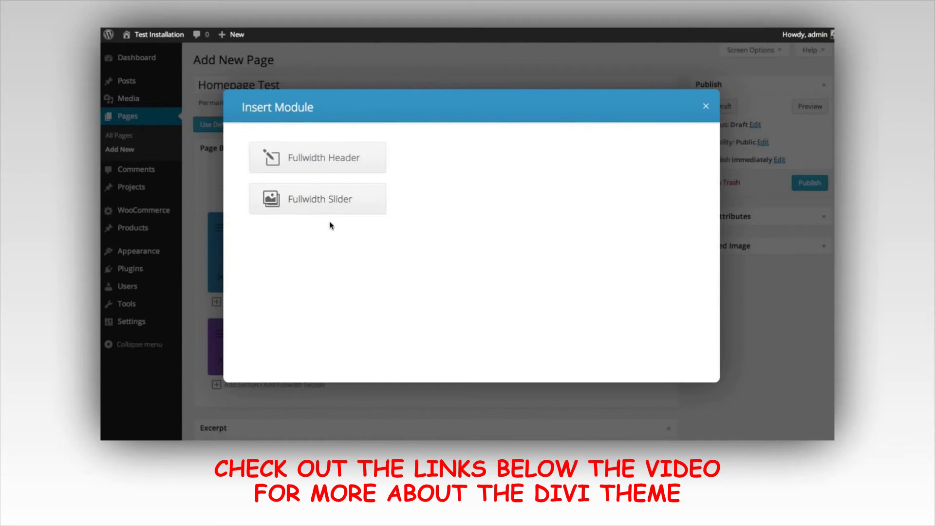
left_click(336, 203)
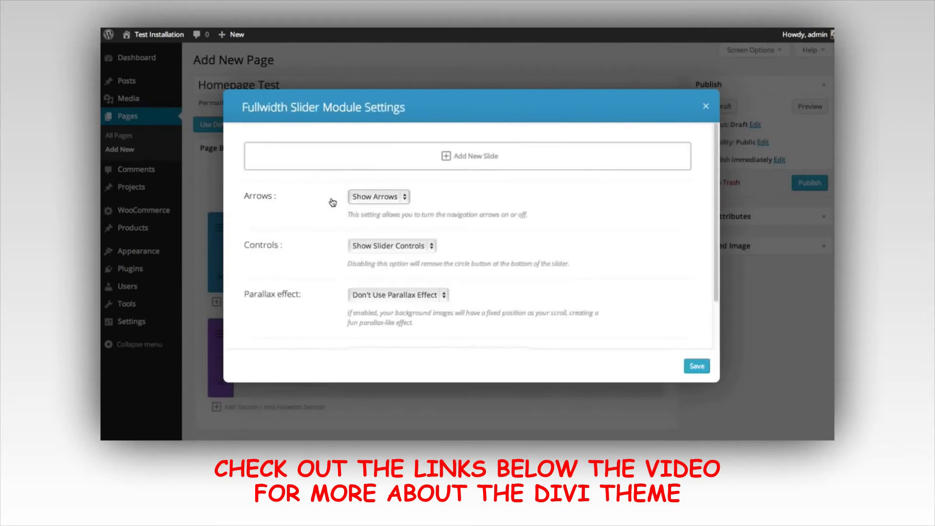
scroll(721, 186, "down", 2)
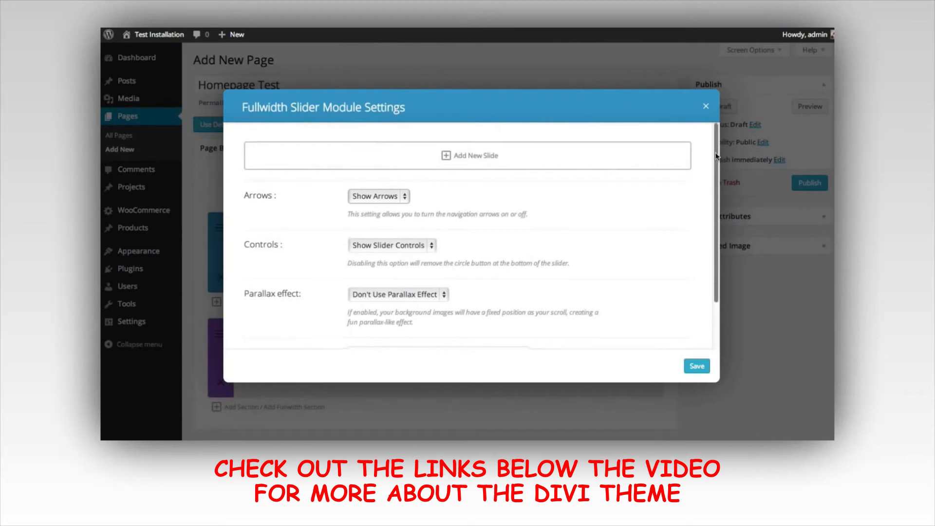
scroll(720, 188, "up", 1)
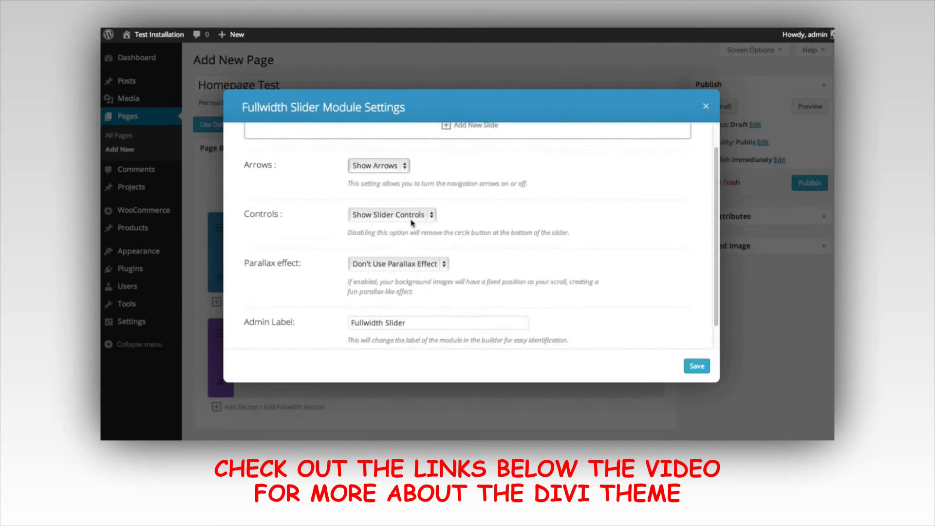
scroll(717, 186, "down", 1)
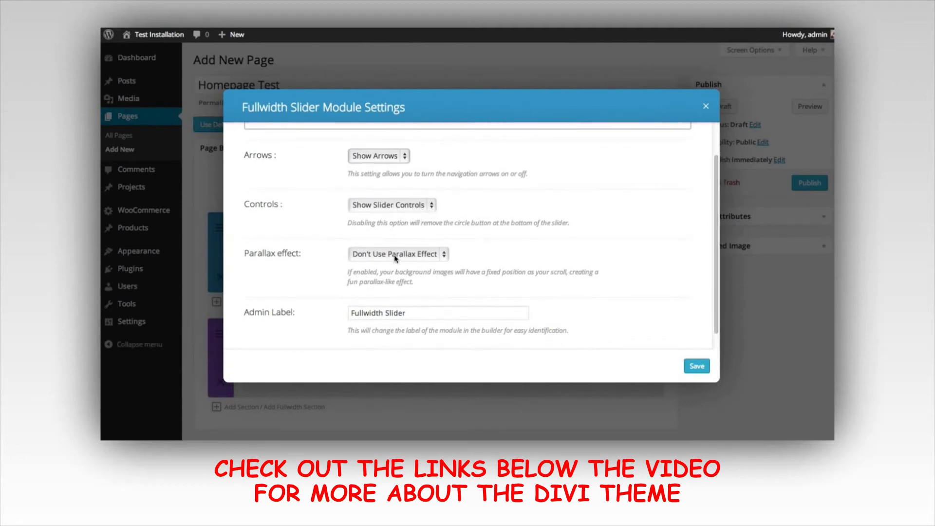
scroll(564, 246, "down", 1)
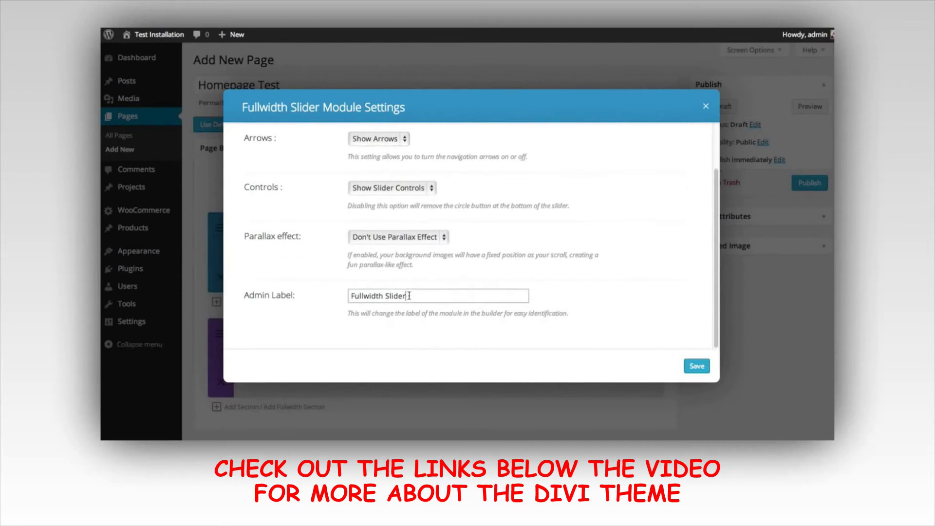
double_click(395, 295)
left_click(456, 295)
scroll(576, 274, "up", 2)
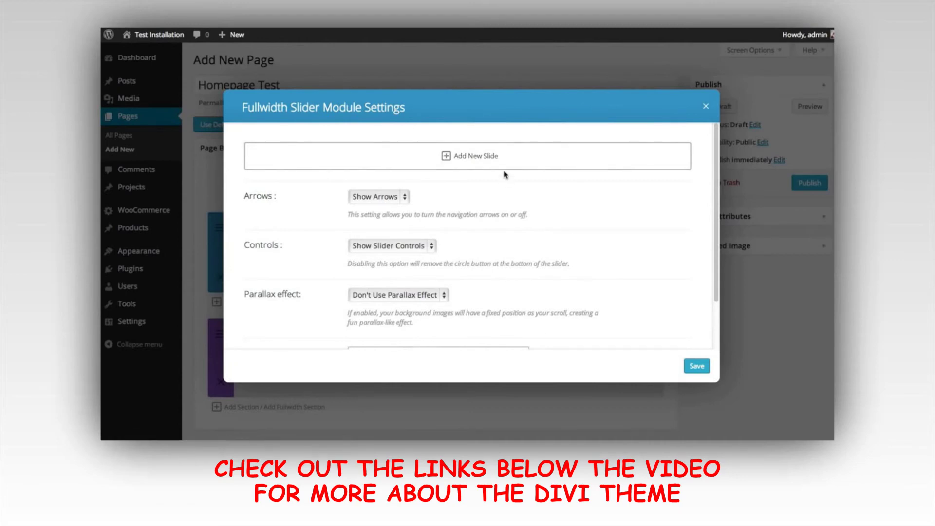
left_click(476, 157)
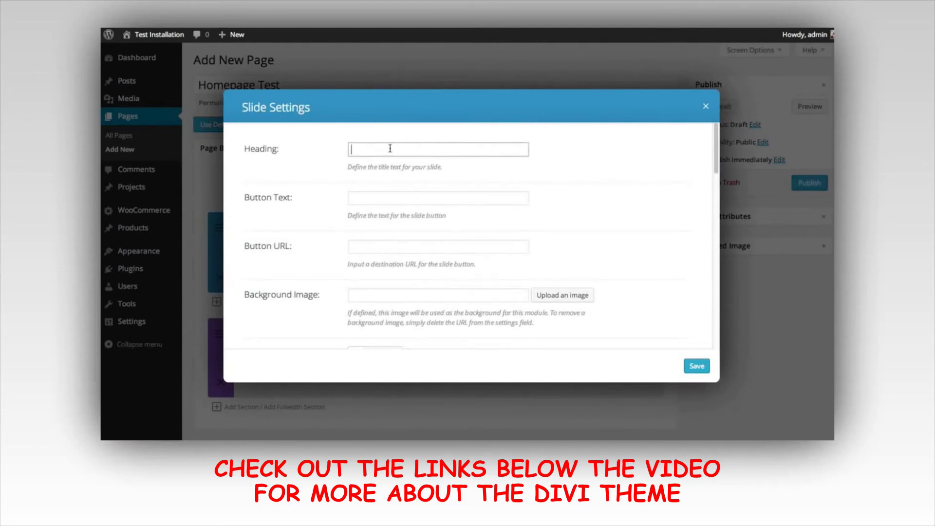
type("THIs Is A Heading")
key("Tab")
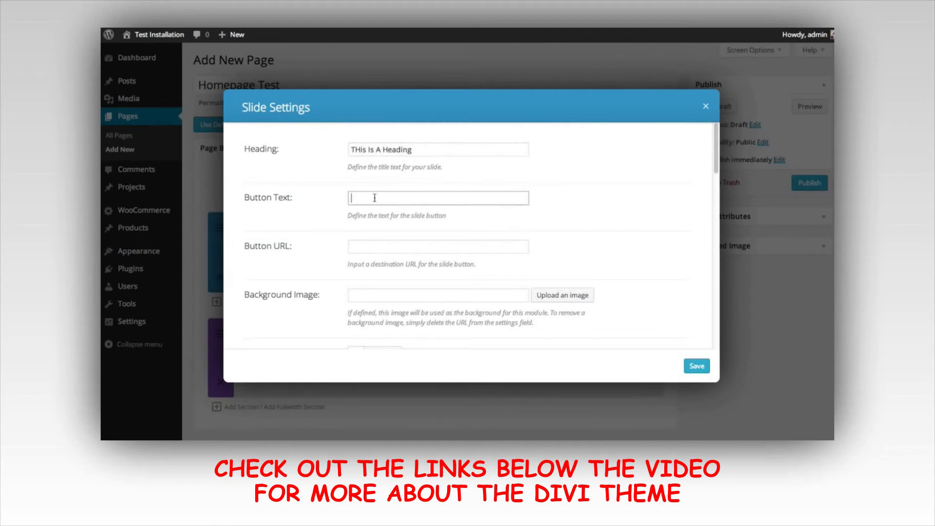
type("Bu")
left_click(372, 252)
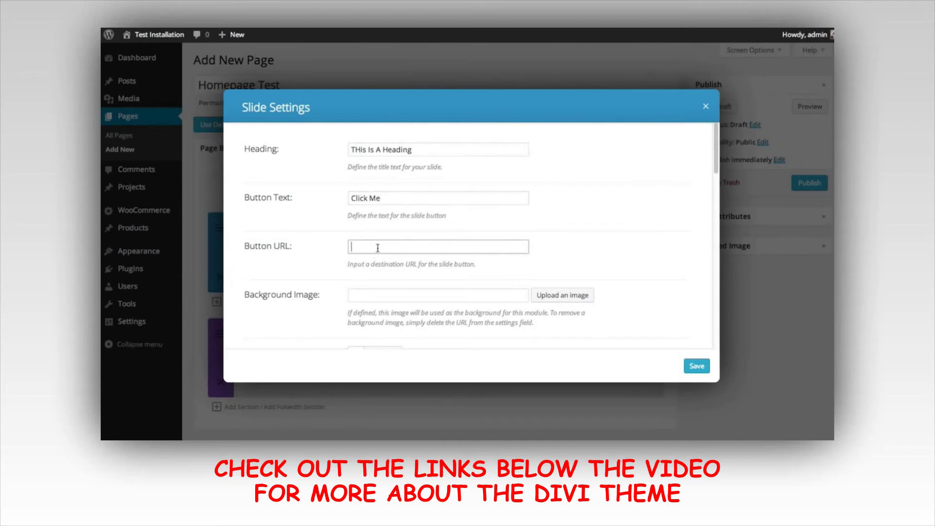
type("http://www.google.com")
- Upload all images from the Tutorials subfolder Builder Overview to the media library and set jpeg-1.jpg as the slide's background image
left_click(381, 293)
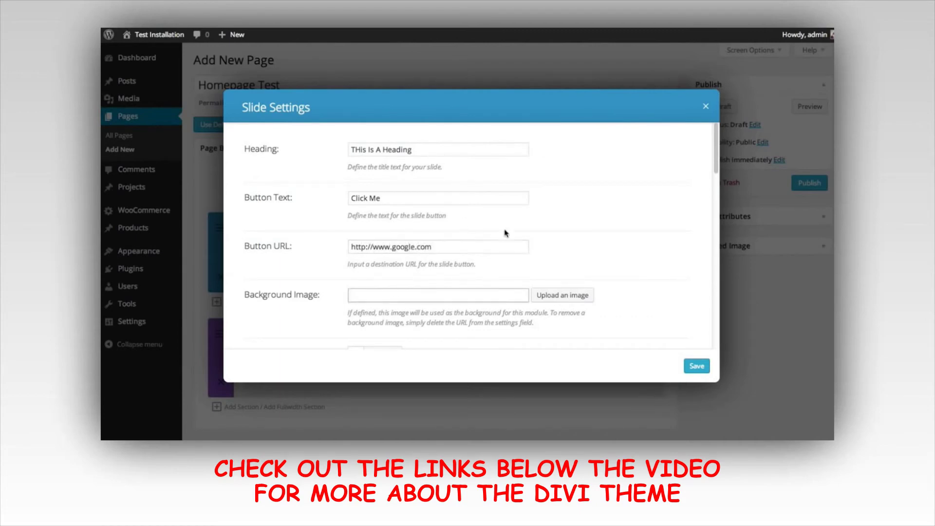
scroll(600, 223, "down", 1)
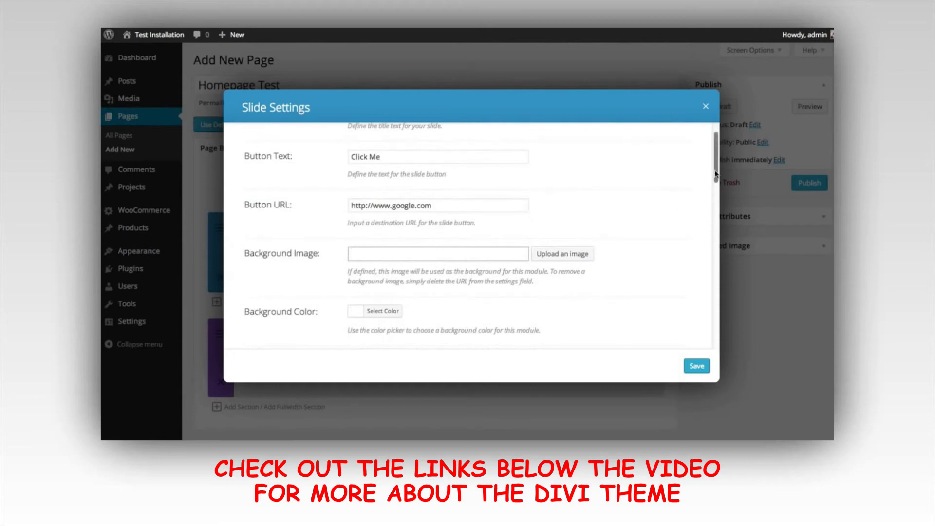
mouse_move(714, 182)
left_mouse_down()
mouse_move(721, 263)
mouse_move(715, 165)
left_mouse_up()
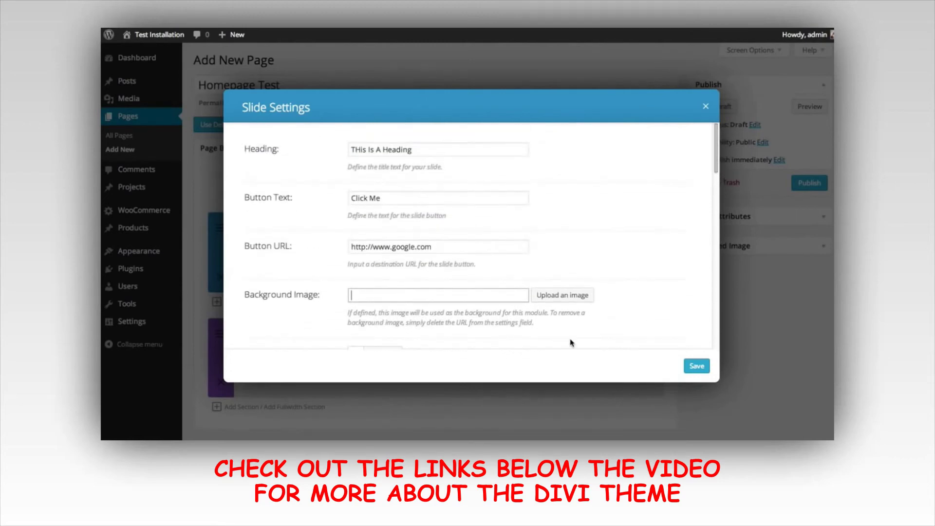
left_click(565, 296)
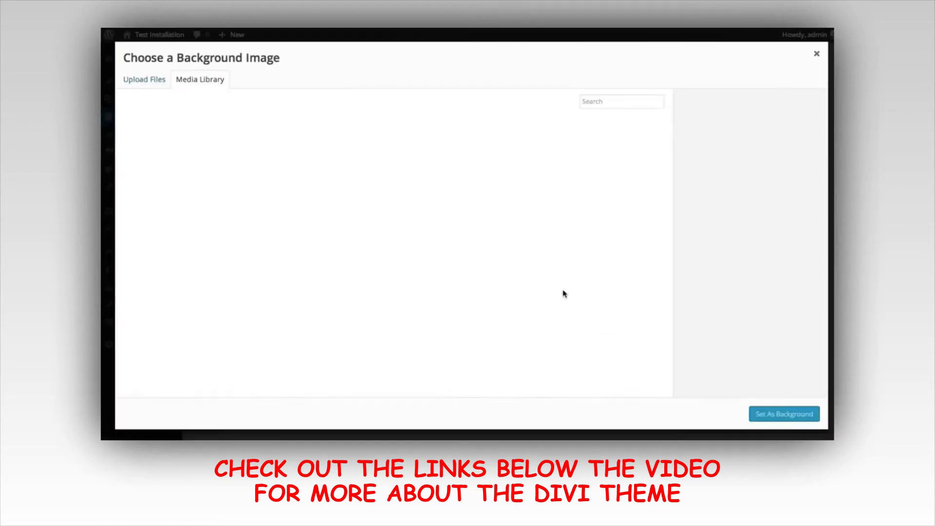
left_click(141, 81)
left_click(470, 248)
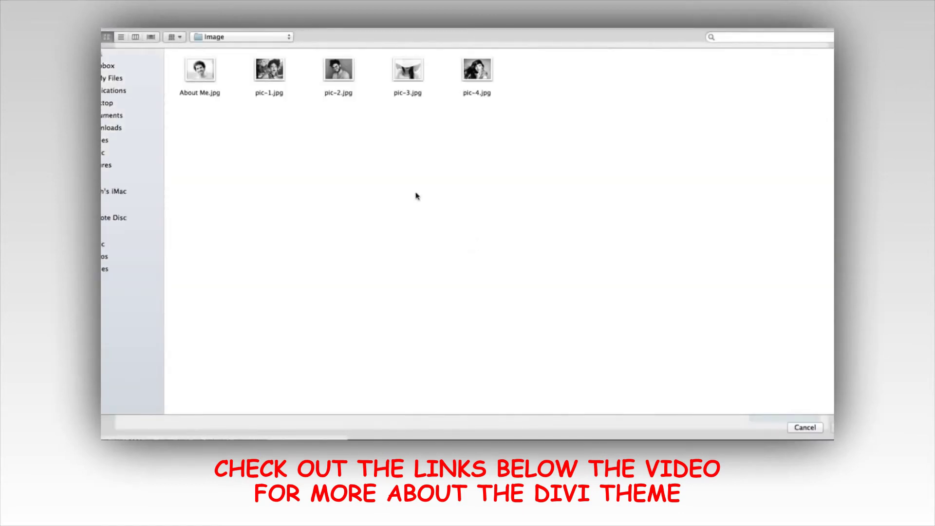
left_click(236, 38)
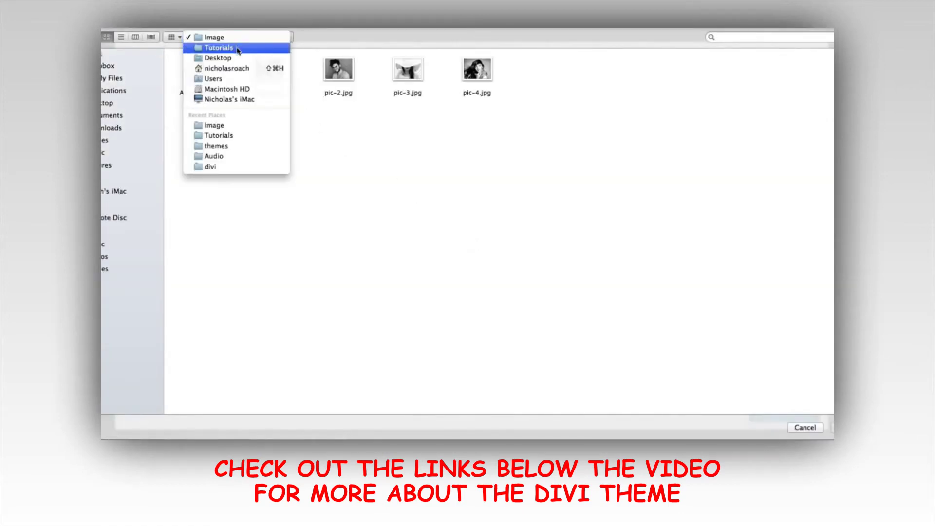
left_click(237, 47)
double_click(211, 81)
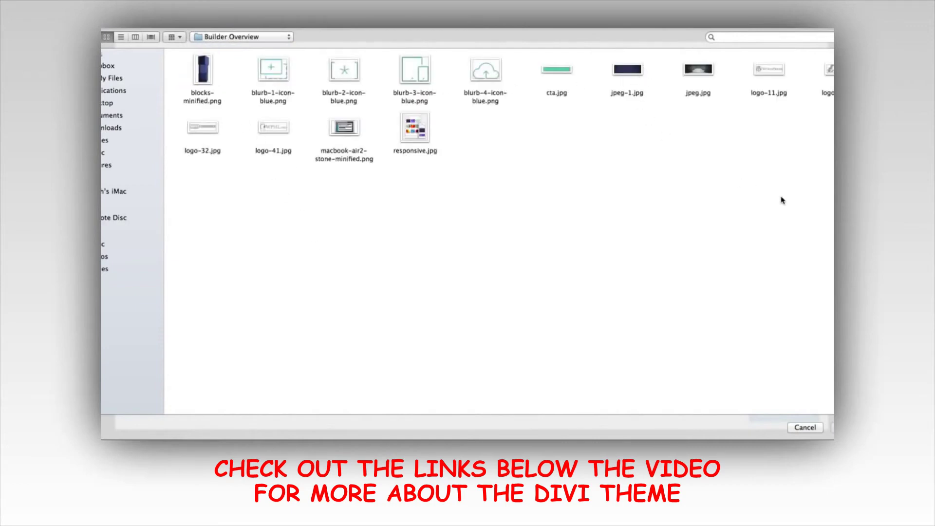
key("super+a")
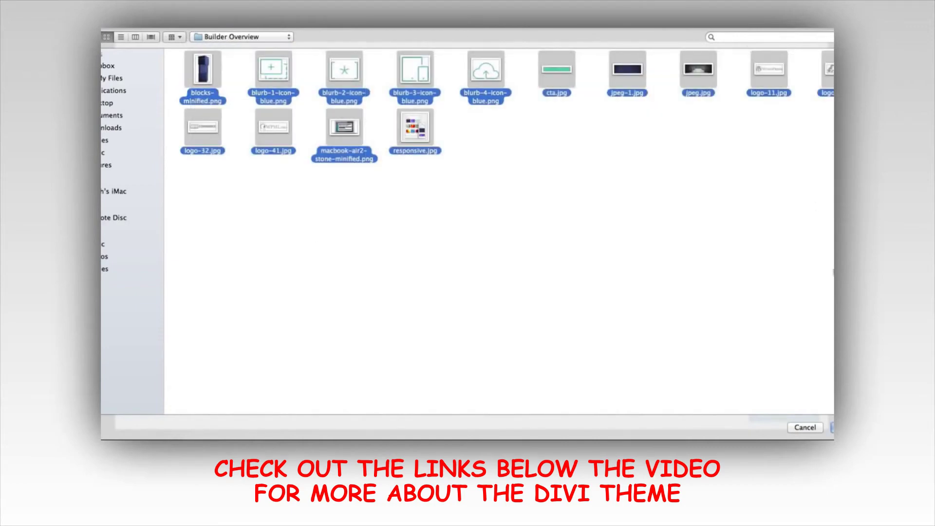
key("Return")
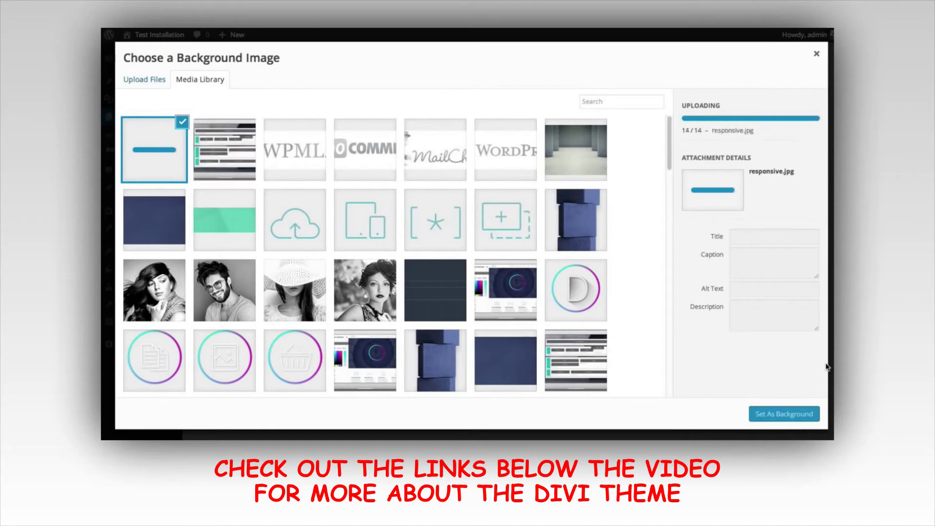
left_click(150, 236)
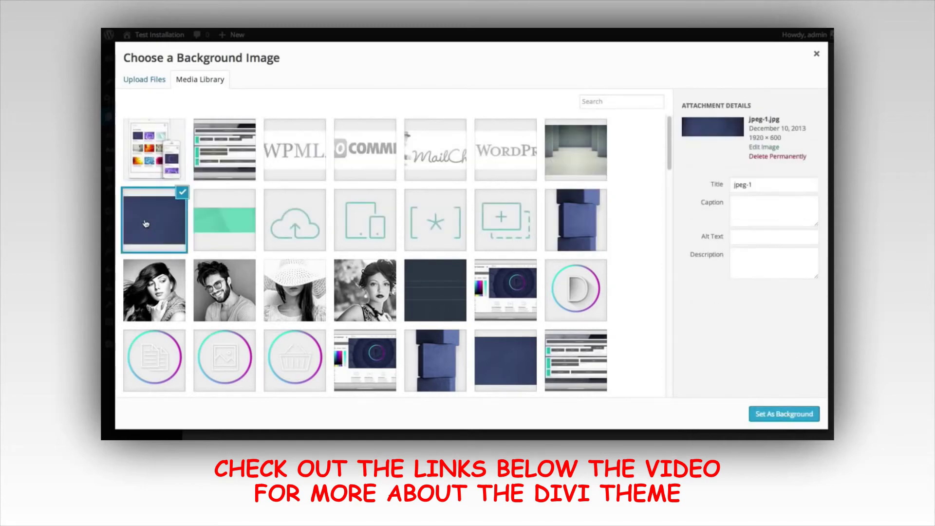
left_click(782, 415)
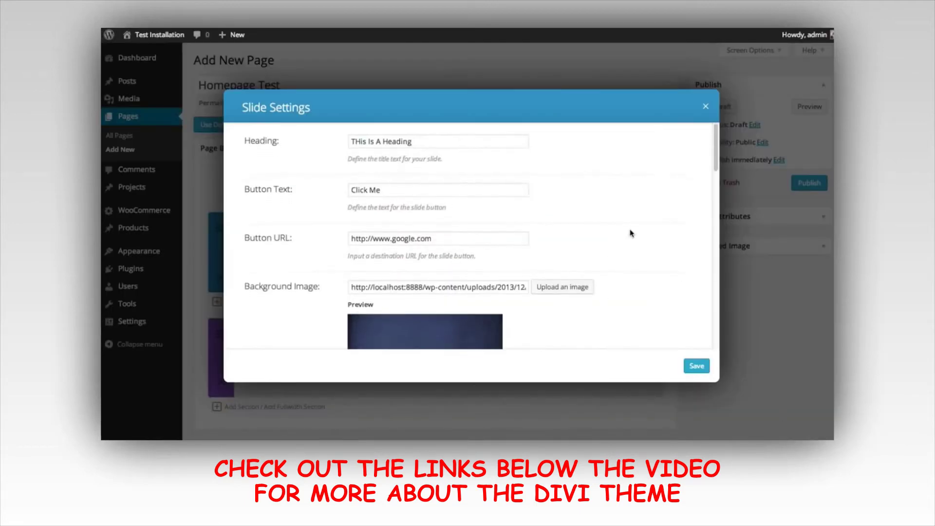
- Set blocks-minified1.png from the media library as the slide image
scroll(631, 234, "down", 5)
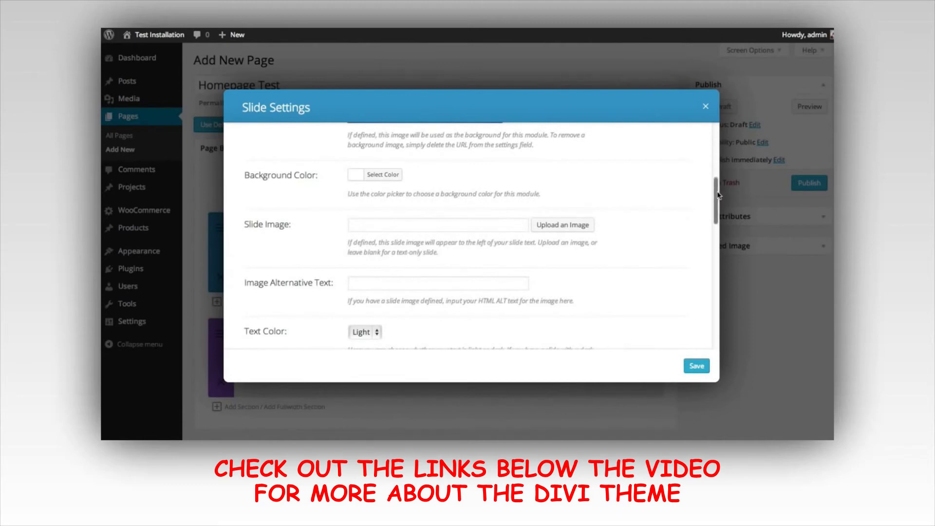
left_click(423, 224)
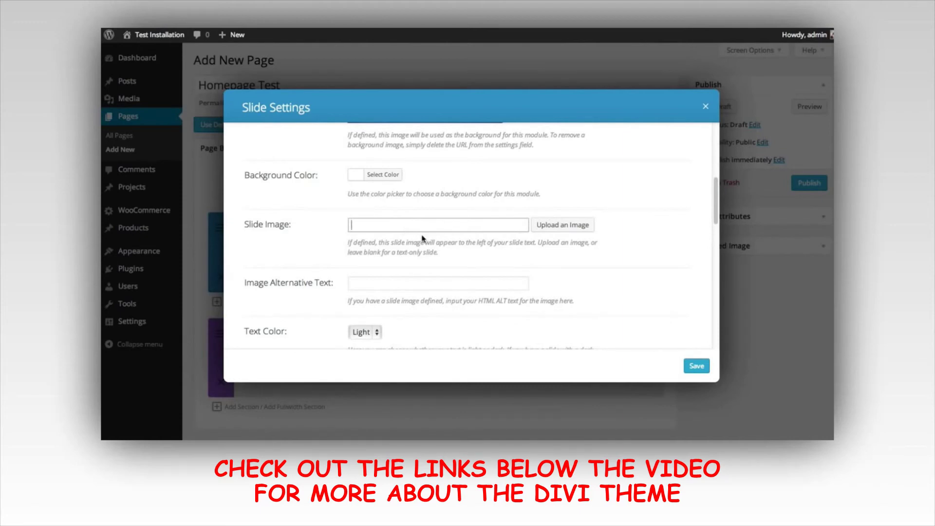
left_click(561, 227)
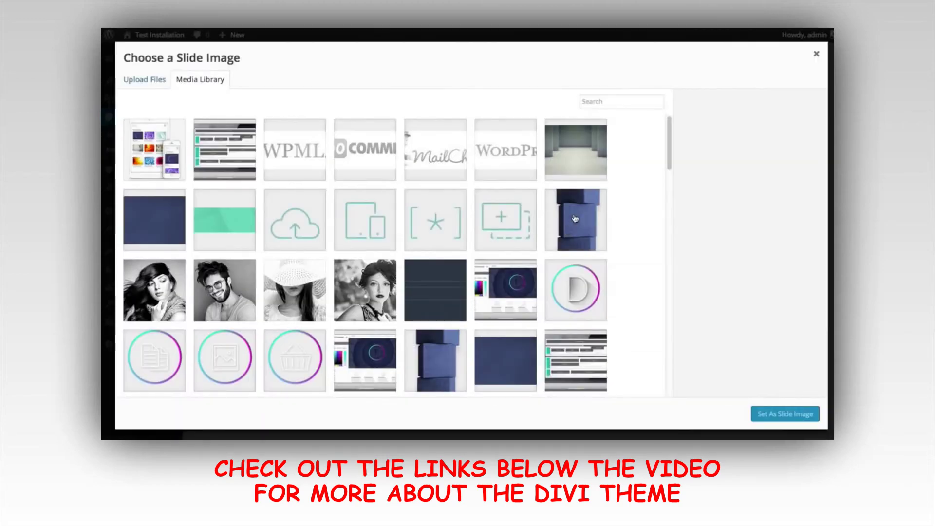
left_click(580, 219)
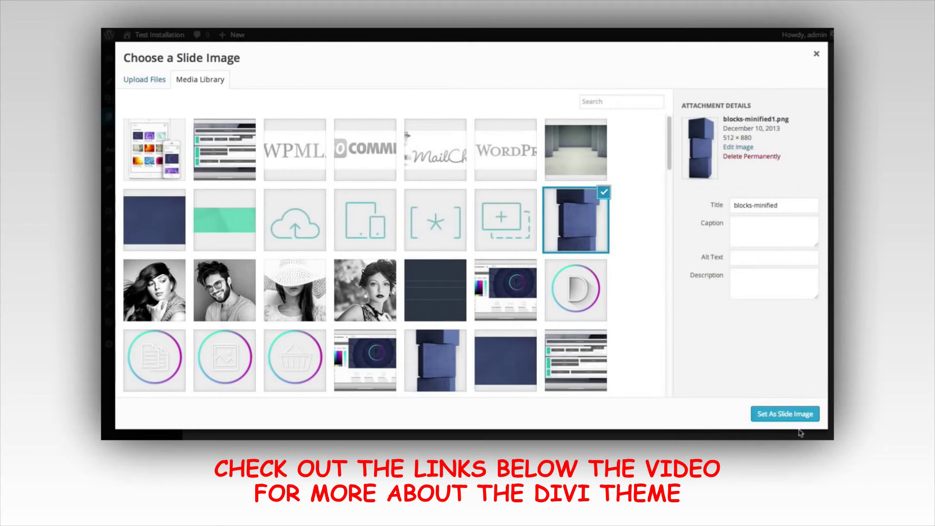
left_click(781, 415)
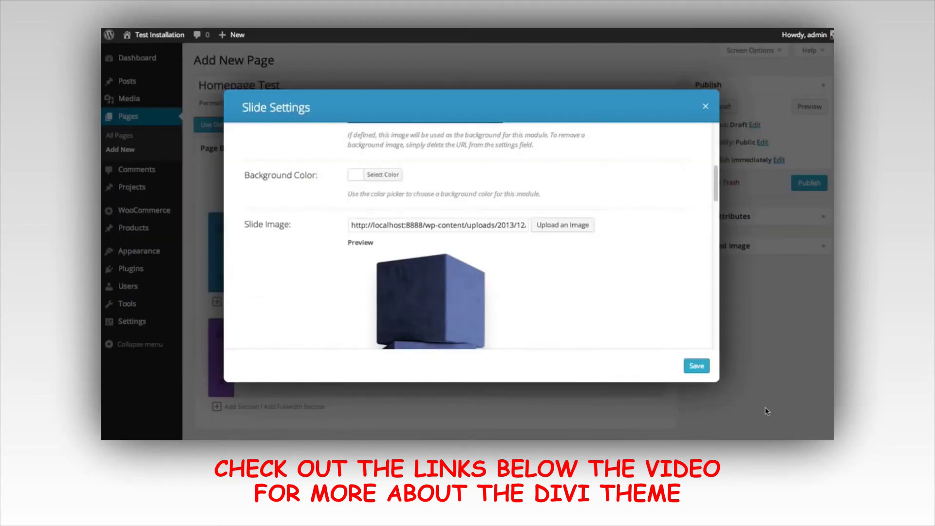
- Choose Light as the slide's text color
scroll(653, 256, "down", 3)
scroll(653, 256, "down", 10)
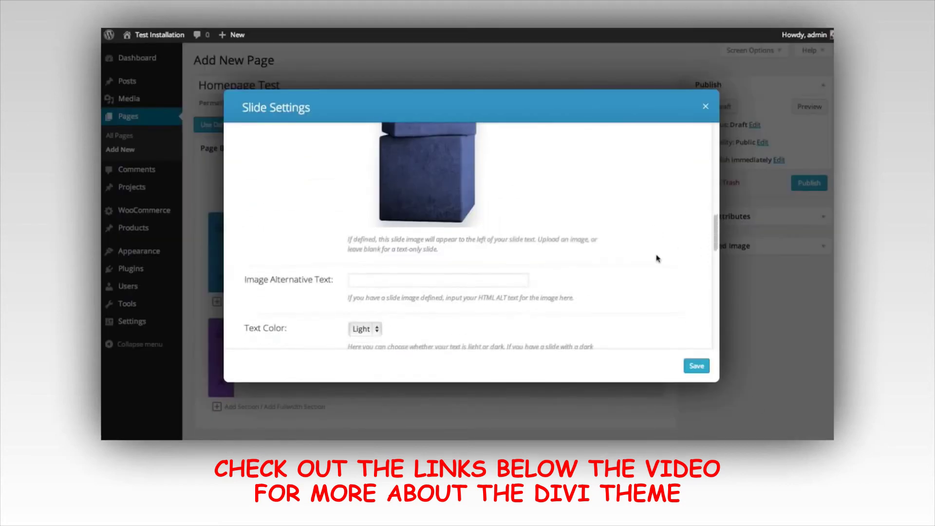
scroll(683, 304, "up", 3)
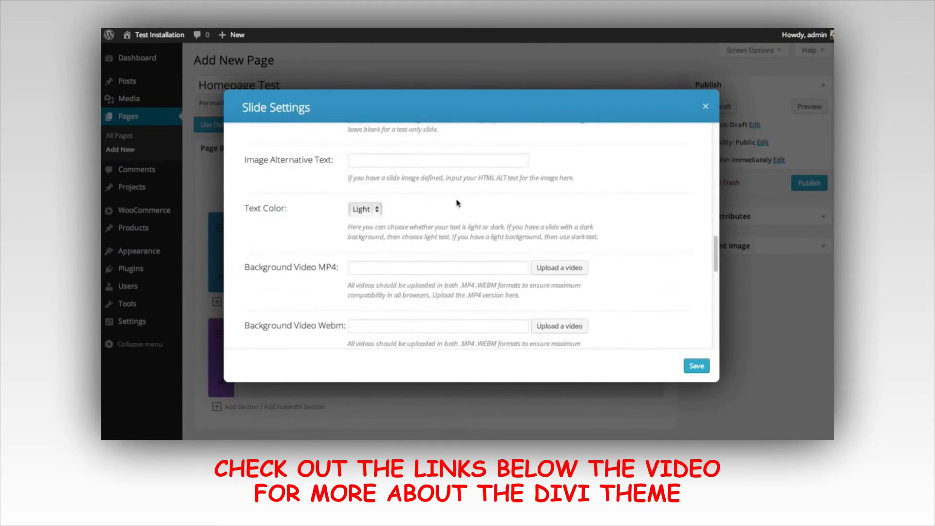
left_click(363, 209)
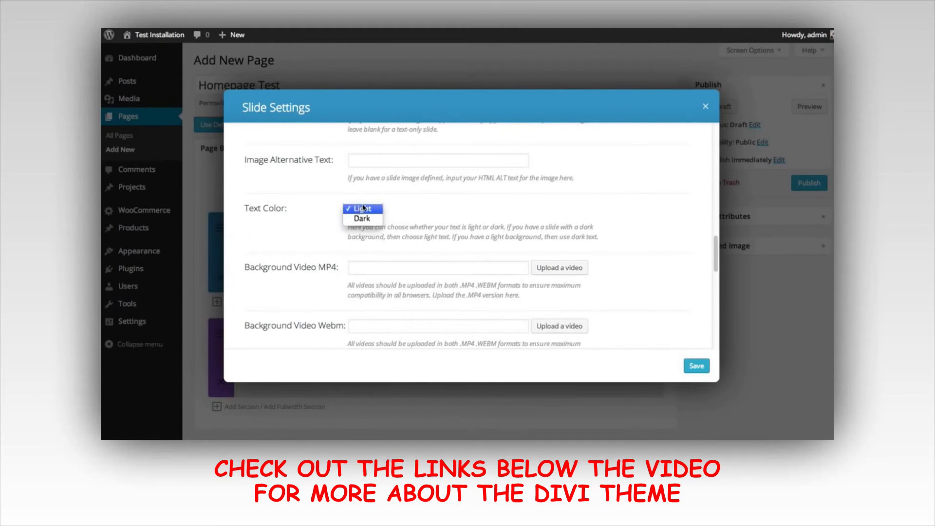
left_click(362, 208)
- Enter the slide content from "The use of mobile devices is on the rise" through "being used to browse.", delete the trailing sentence, and save the slide
scroll(614, 219, "down", 3)
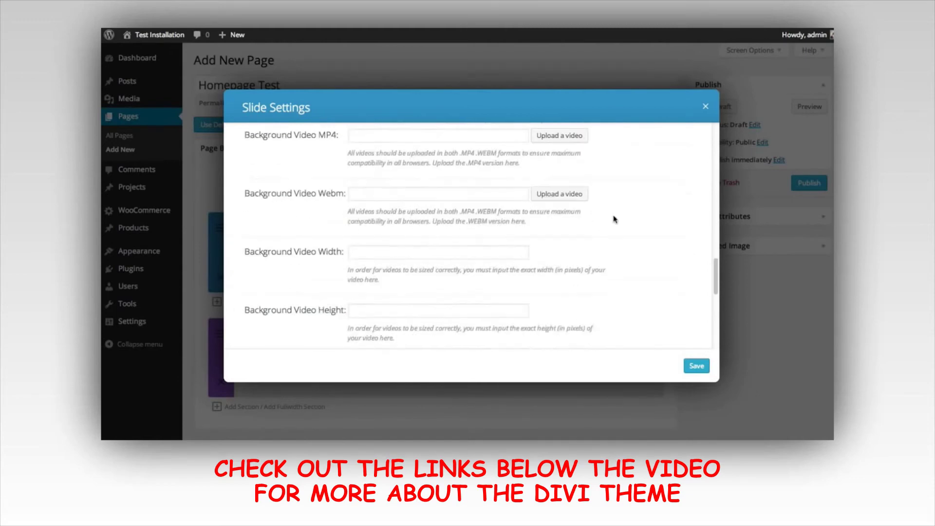
scroll(614, 220, "down", 4)
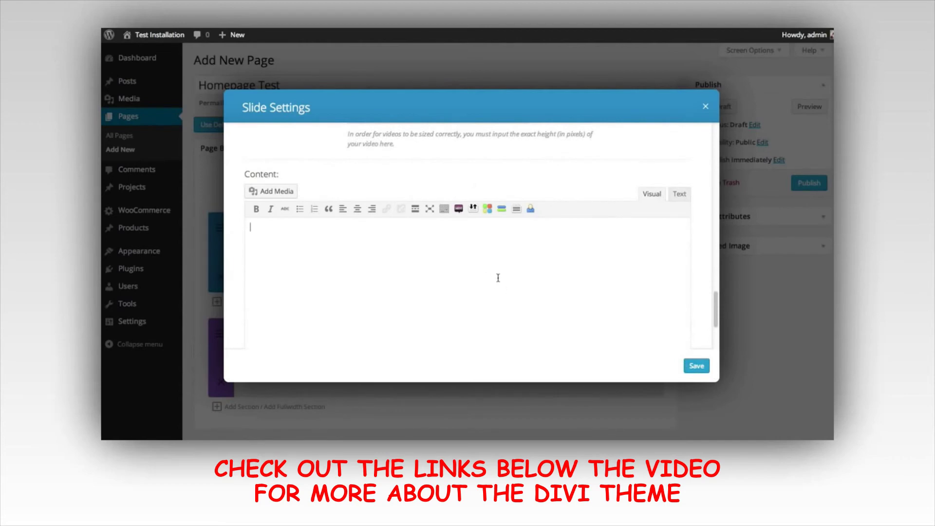
type("The use of mobile devices is on the rise, and it's important for your website to be ready for those mobile visitors. Divi is fully responsive, which means the design will adapt to whatever screen size is being used to browse. Your website will look great and will be a breeze to read on mobile phones and desktop computers alike.")
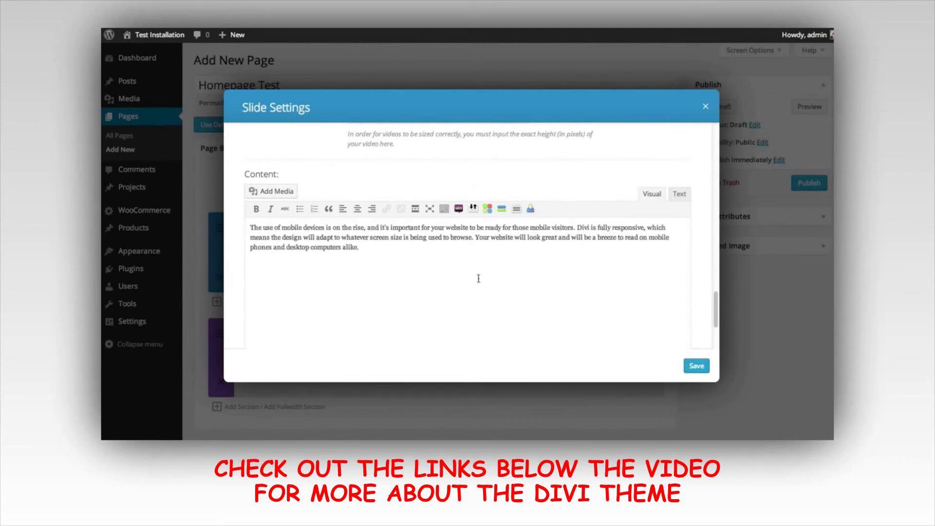
left_click_drag(359, 247, 476, 237)
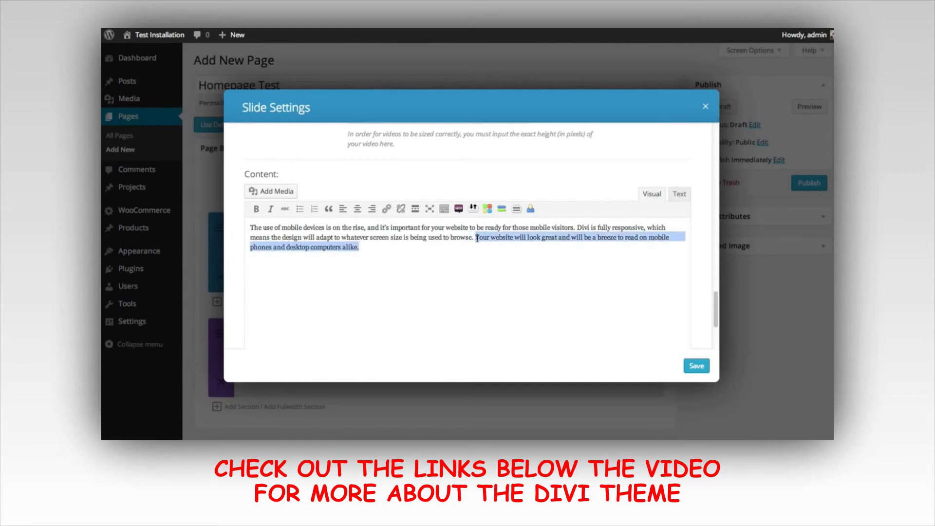
key("BackSpace")
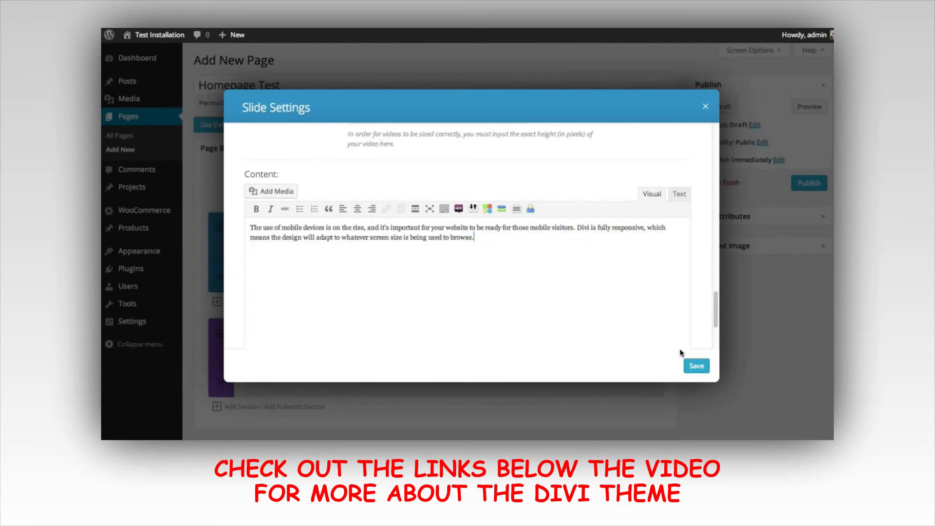
left_click(696, 366)
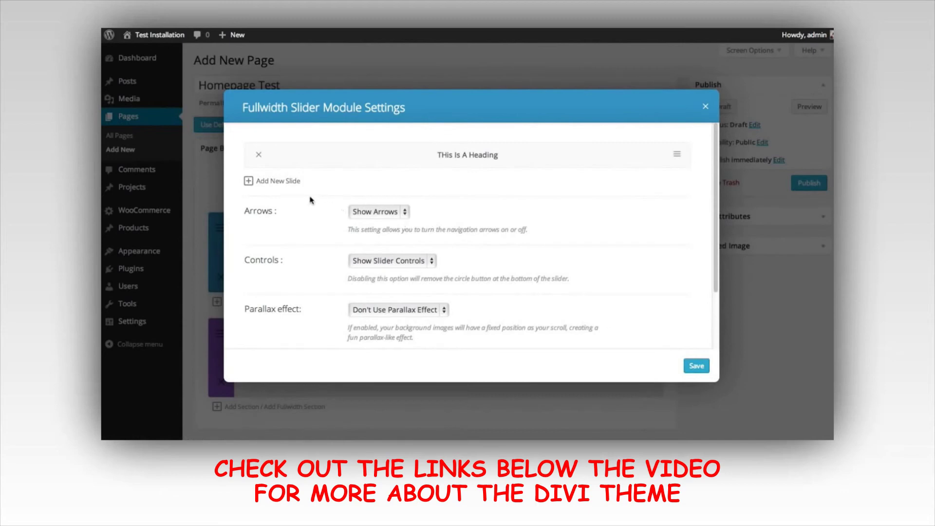
left_click(278, 182)
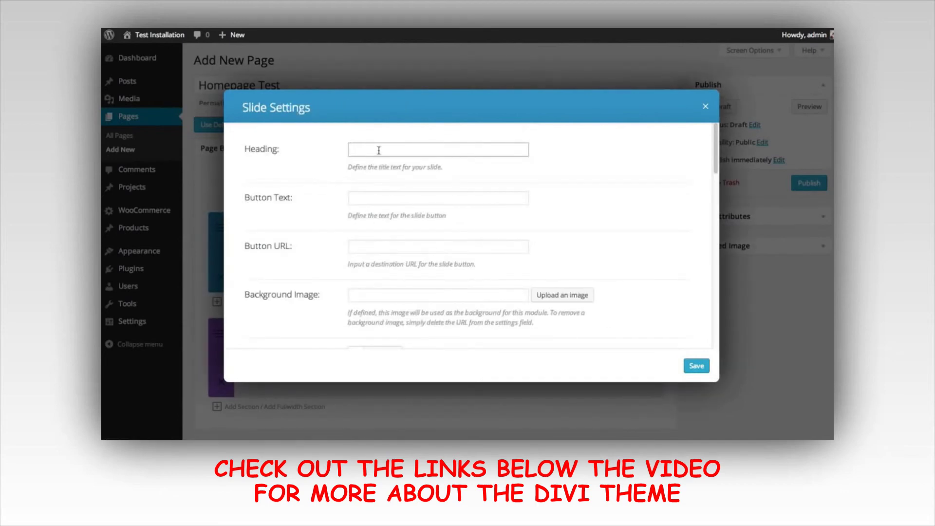
type("Test Heading")
left_click(376, 193)
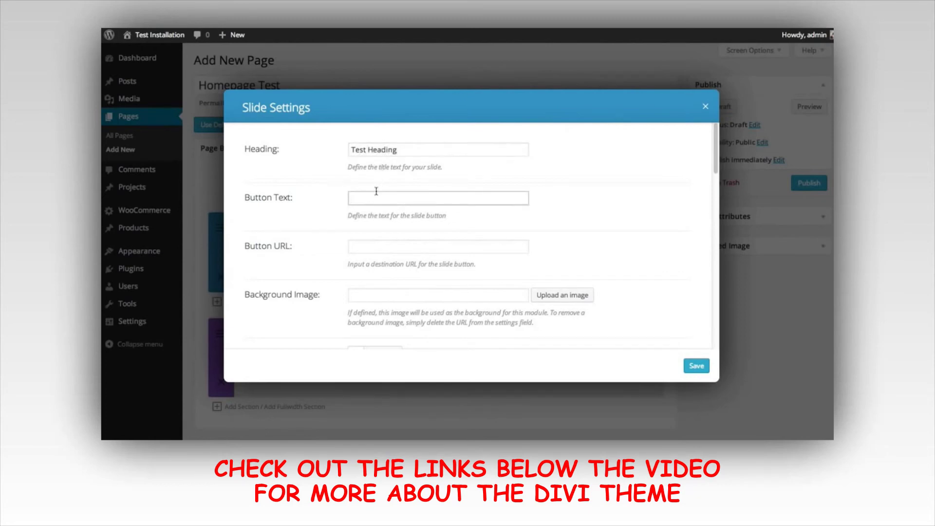
type("BUtton Text")
left_click(363, 245)
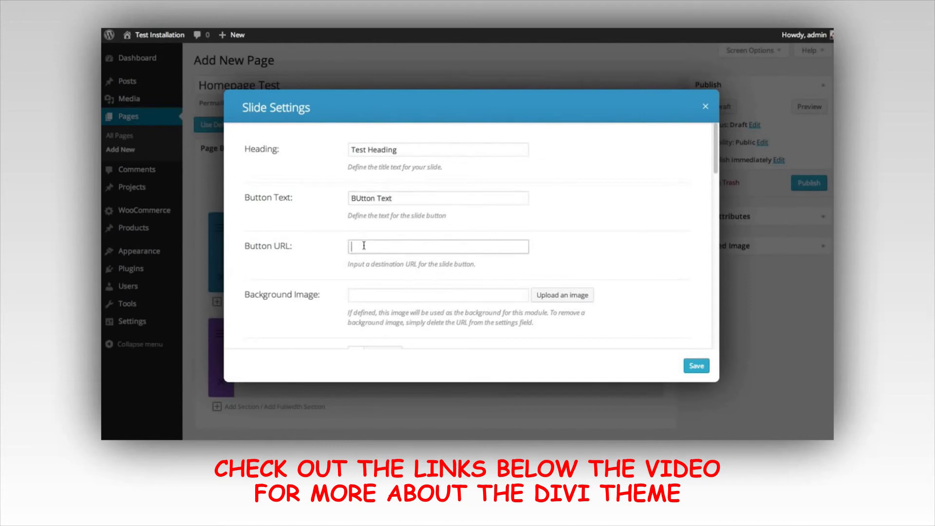
type("http://www.elegantthe")
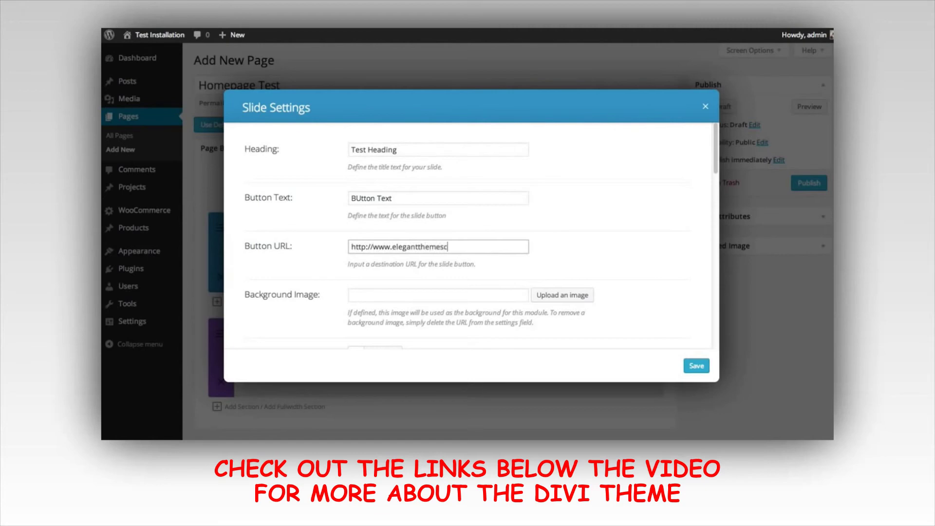
type("mes.com")
- Set the second slide's background color to a soft light green, about #7dd899, starting from the green preset
scroll(379, 240, "down", 3)
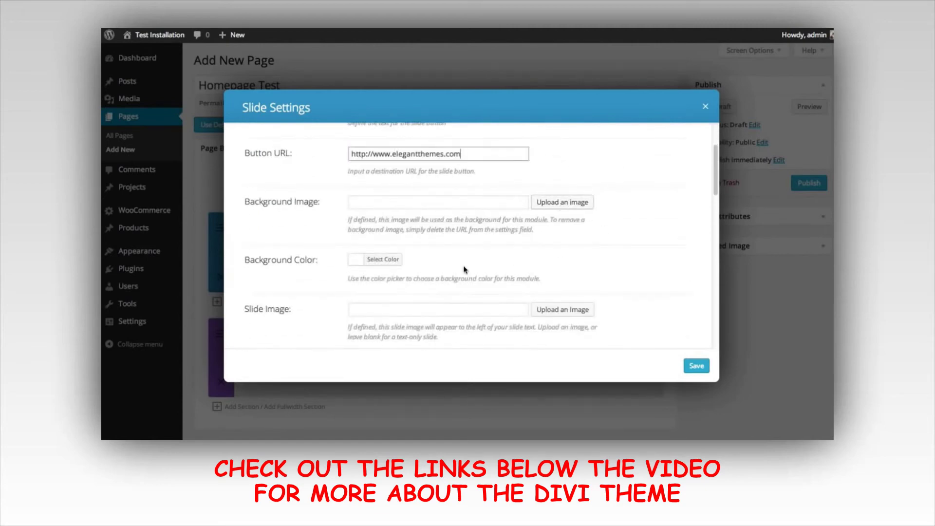
left_click(354, 264)
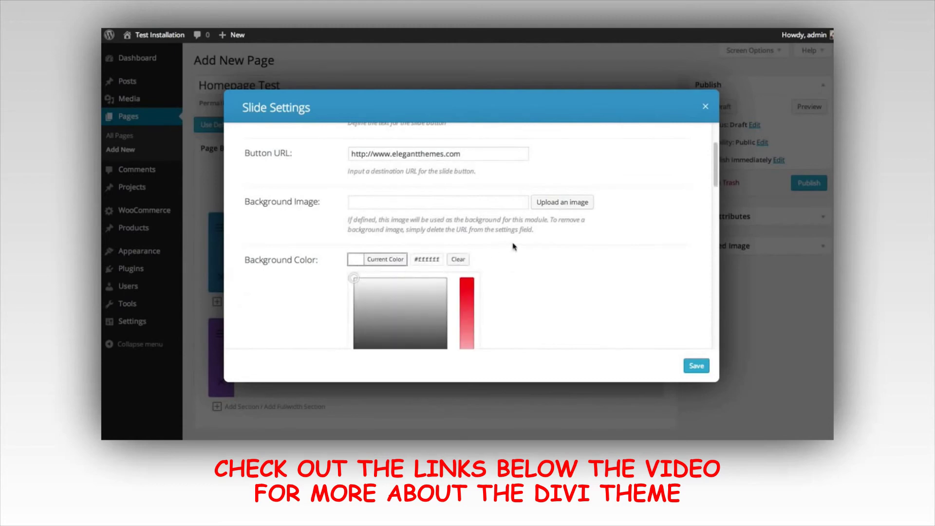
scroll(514, 246, "down", 3)
scroll(409, 236, "up", 2)
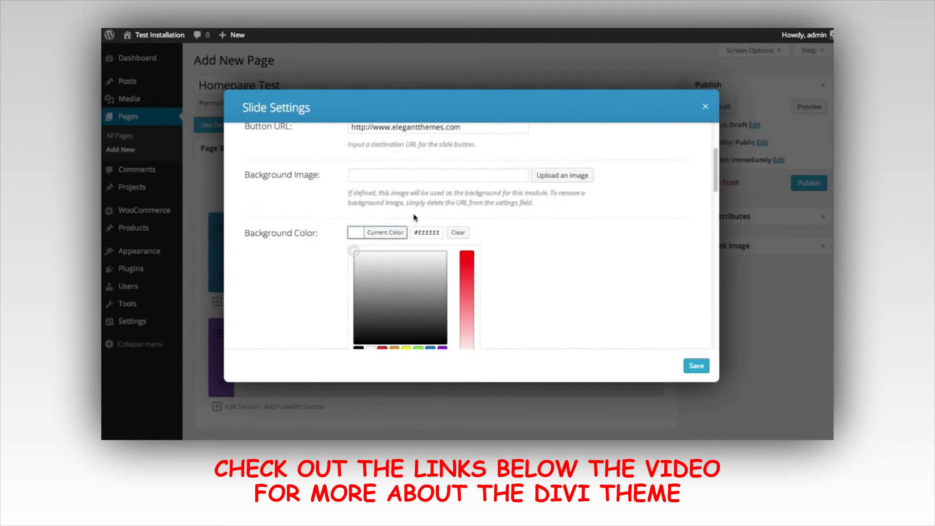
scroll(423, 249, "down", 1)
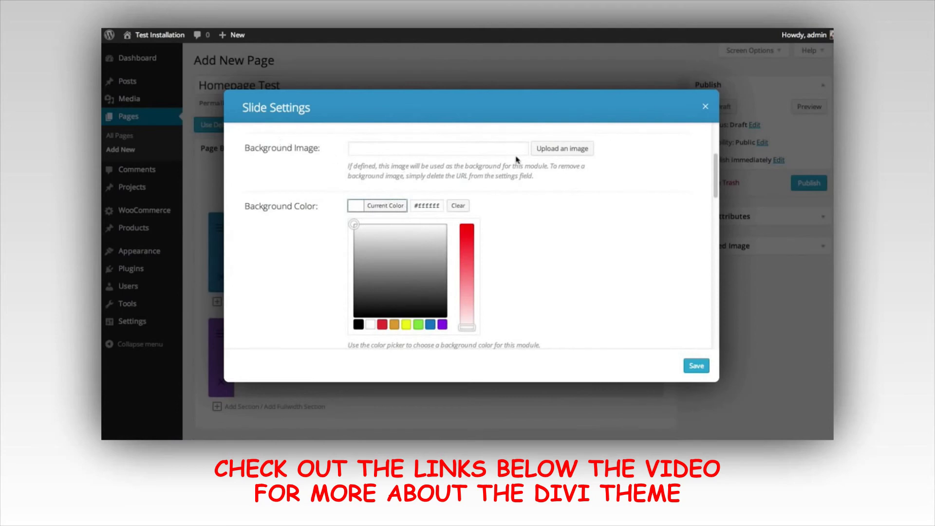
left_click(417, 325)
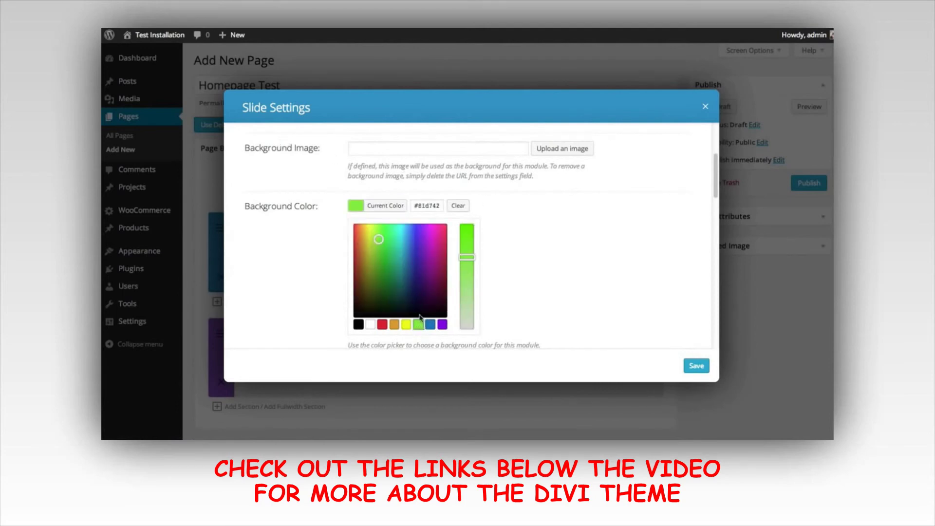
left_click_drag(379, 239, 392, 230)
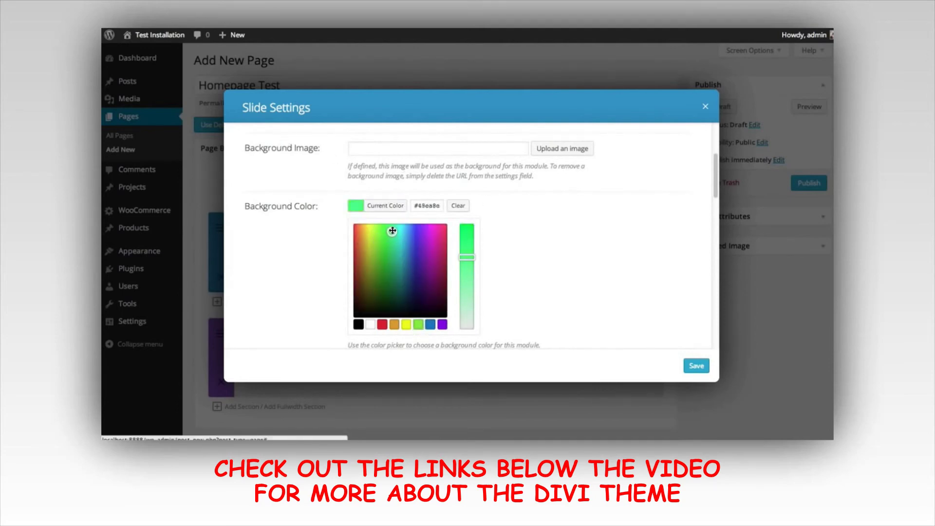
left_click_drag(466, 259, 461, 282)
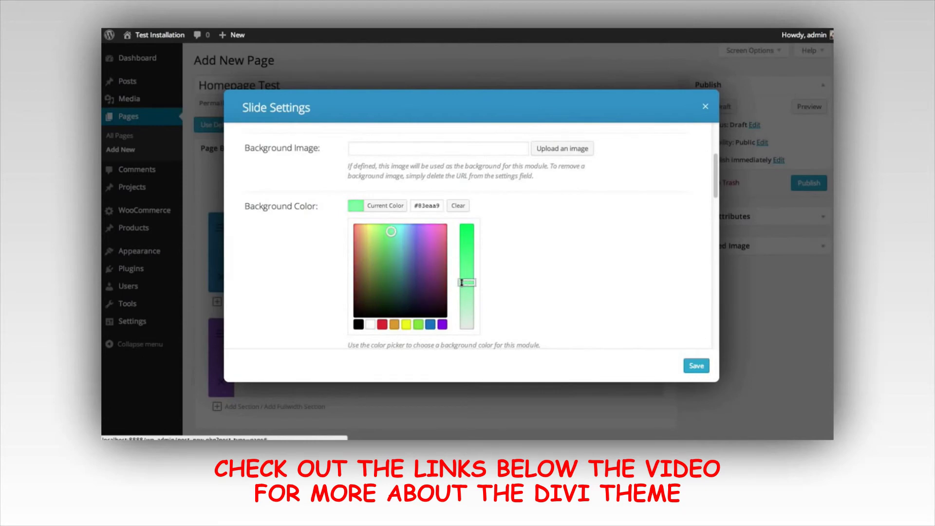
left_click_drag(387, 232, 385, 231)
left_click_drag(466, 284, 466, 287)
left_click_drag(393, 239, 390, 239)
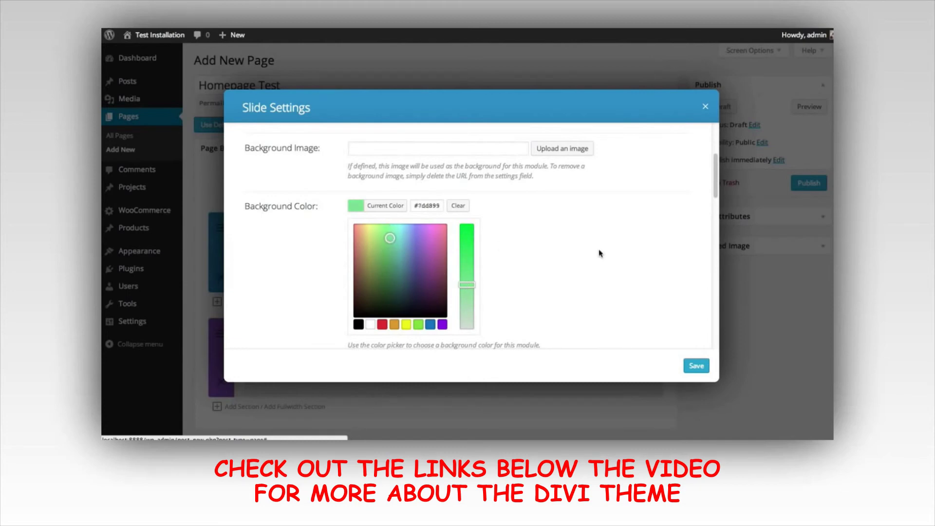
- Enter the mobile devices paragraph through "mobile phones and desktop computers alike." as the slide's content and save the slide
scroll(600, 252, "down", 12)
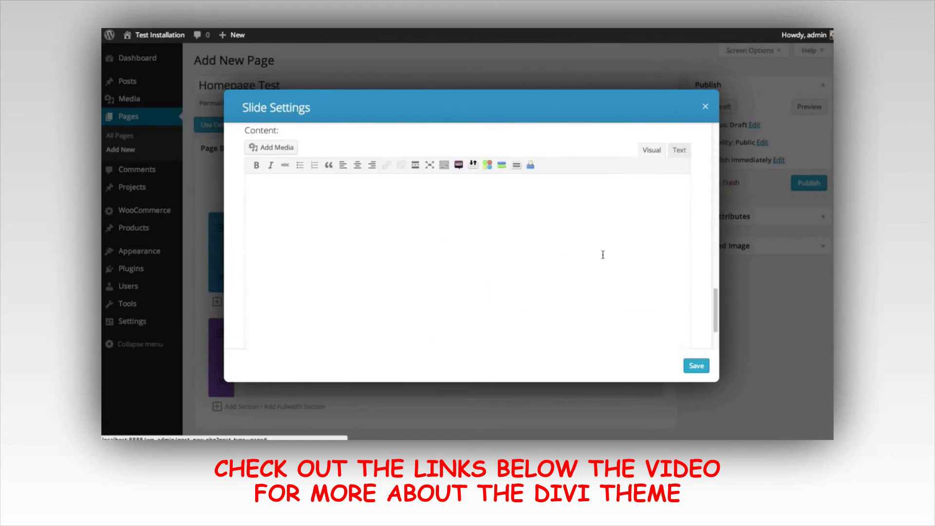
scroll(603, 254, "down", 3)
scroll(505, 244, "up", 3)
left_click(505, 245)
type("The use of mobile devices is on the rise, and it's important for your website to be ready for those mobile visitors. Divi is fully responsive, which means the design will adapt to whatever screen size is being used to browse. Your website will look great and will be a breeze to read on mobile phones and desktop computers alike.")
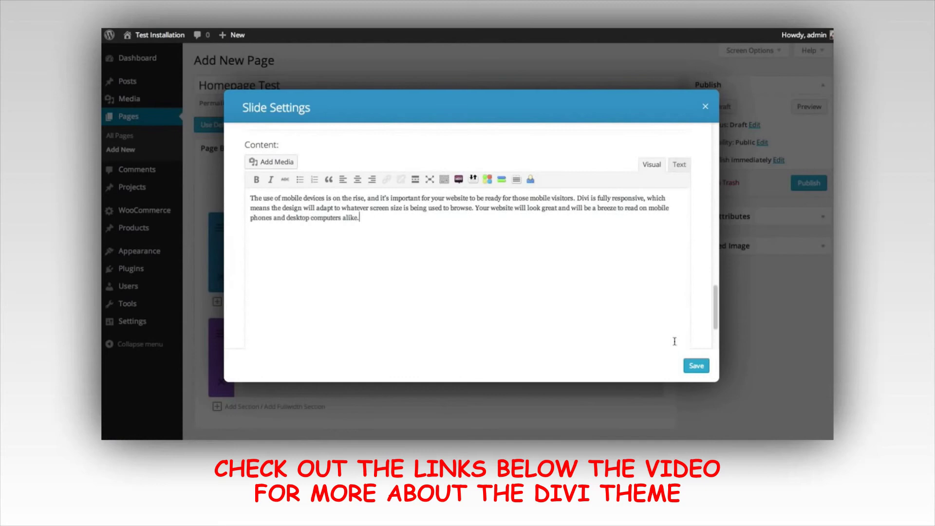
left_click(696, 366)
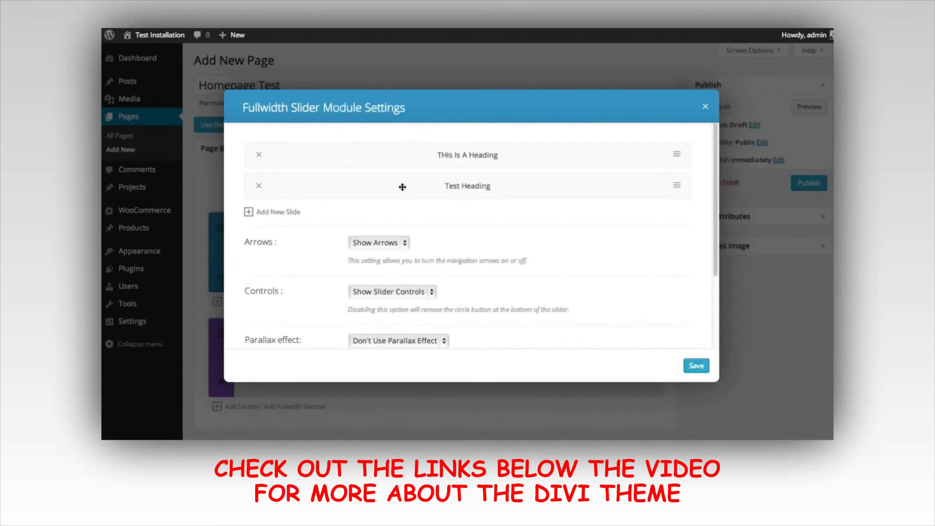
- Check the first slide's image and color settings, then save the slide and the fullwidth slider module
mouse_move(402, 187)
left_mouse_down()
mouse_move(381, 171)
mouse_move(386, 154)
mouse_move(393, 193)
left_mouse_up()
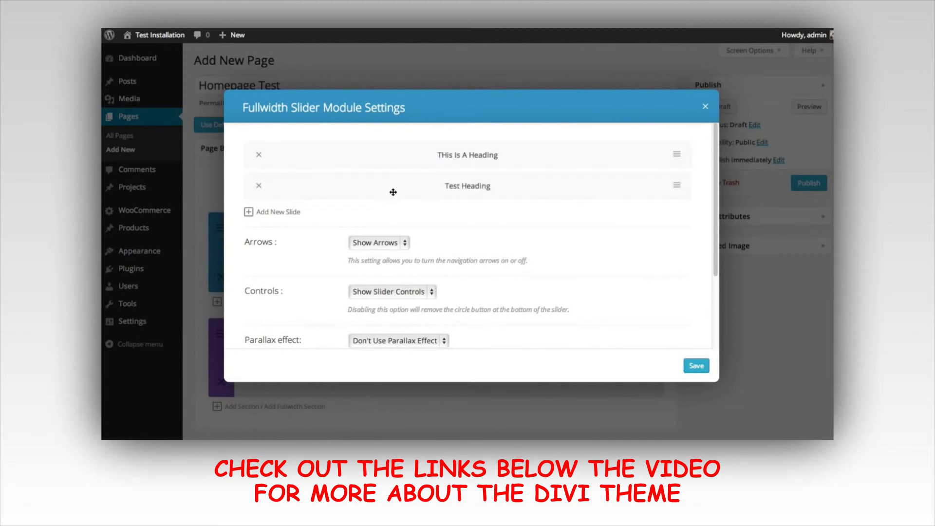
left_click(676, 156)
scroll(678, 165, "down", 10)
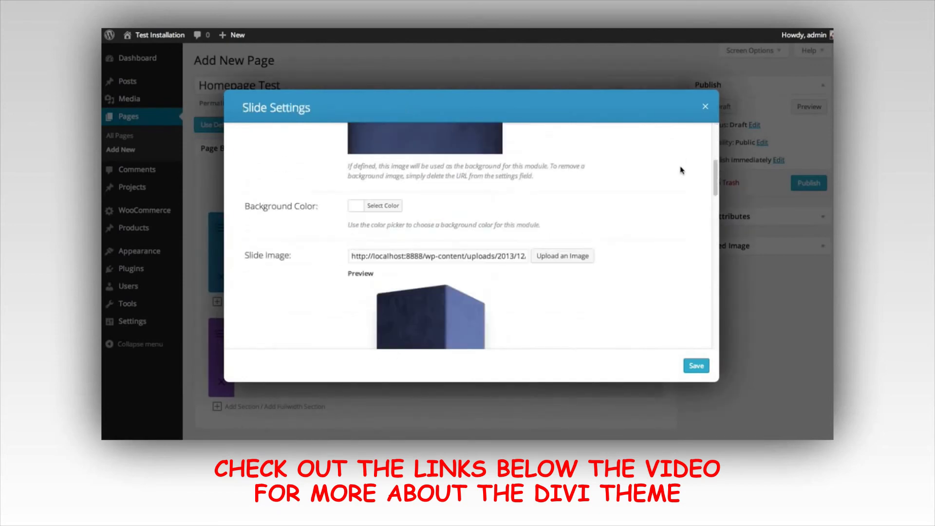
scroll(686, 190, "down", 3)
left_click(695, 366)
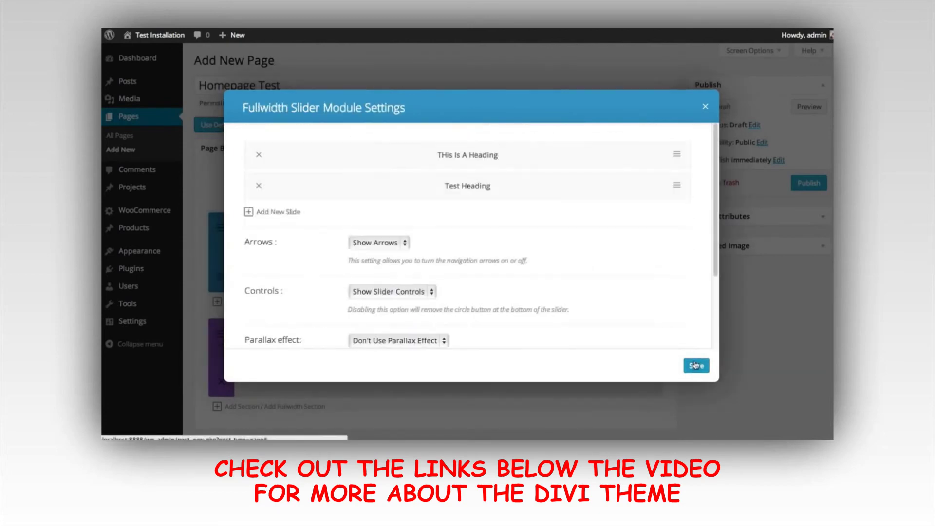
left_click(695, 367)
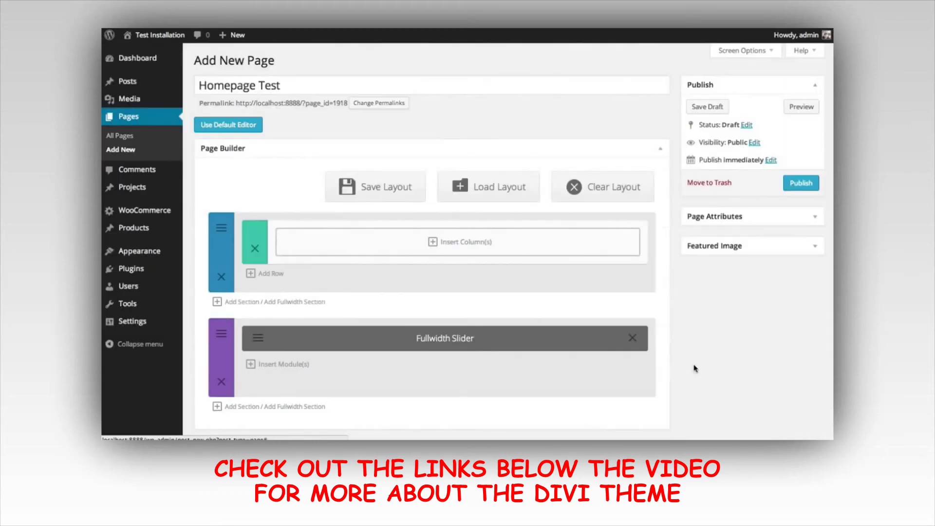
- Move the fullwidth section containing the slider above the empty standard section
left_click_drag(403, 348, 399, 345)
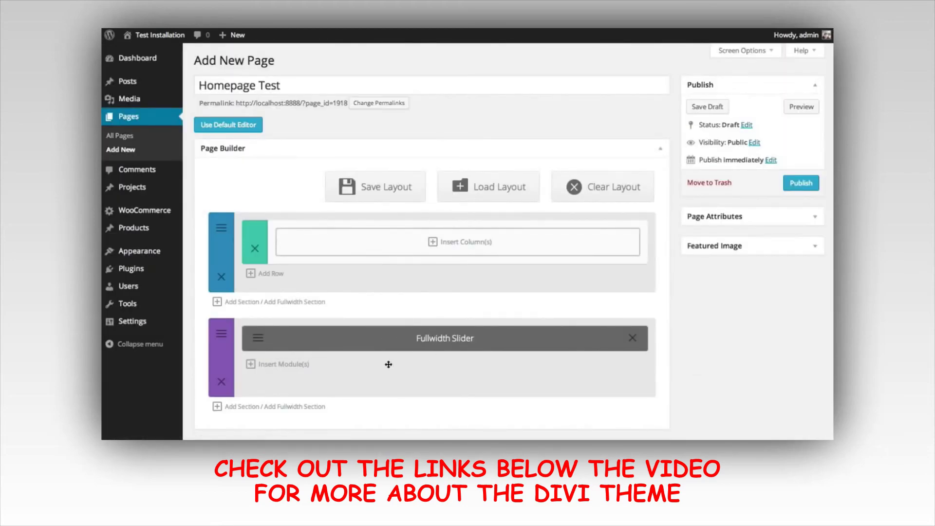
left_click_drag(375, 383, 366, 255)
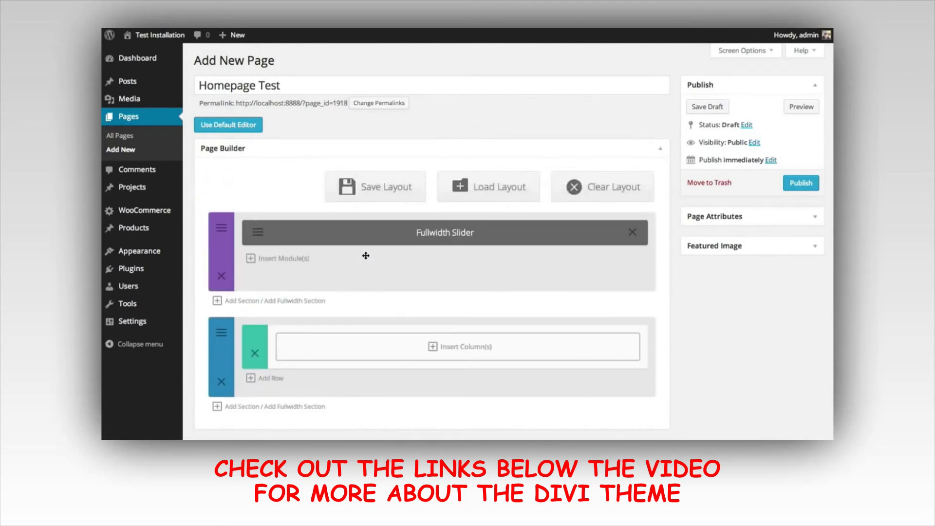
- Preview and publish the Homepage Test page, checking both slides and the page down to the footer
left_click(801, 108)
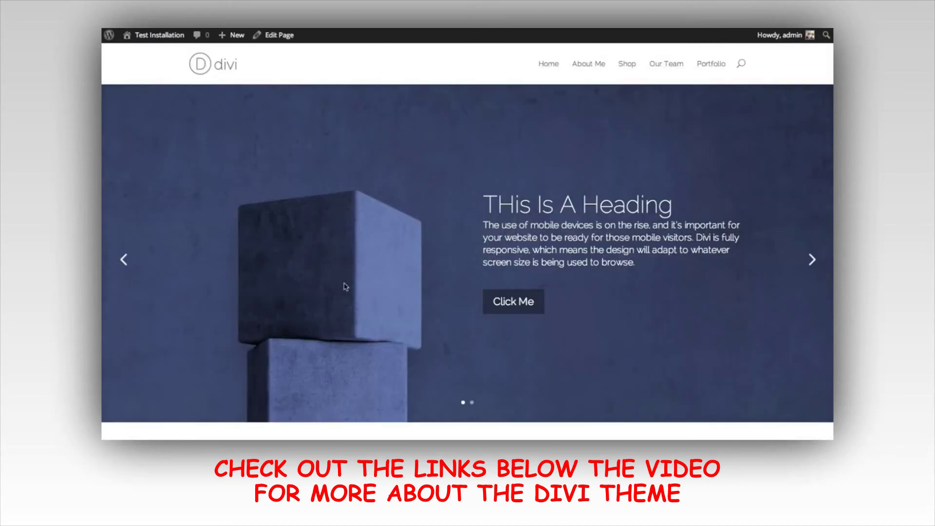
left_click(811, 261)
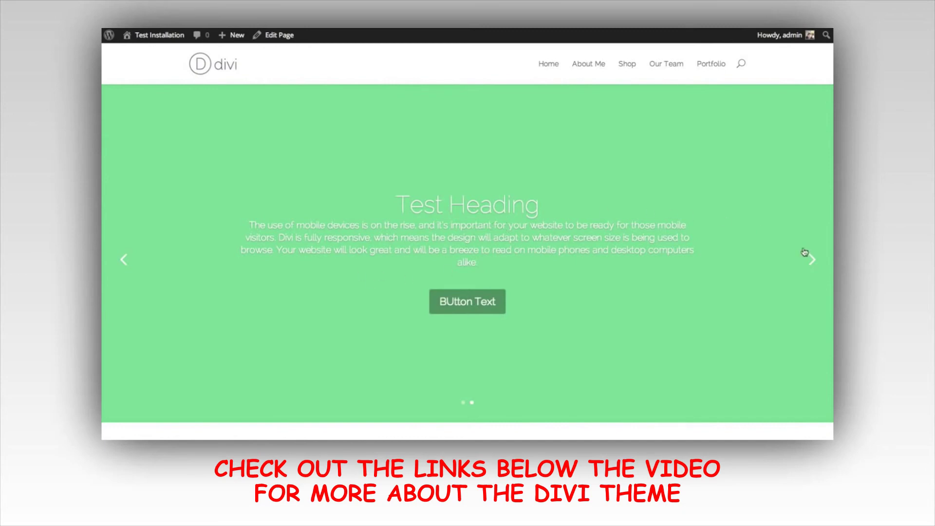
left_click(812, 261)
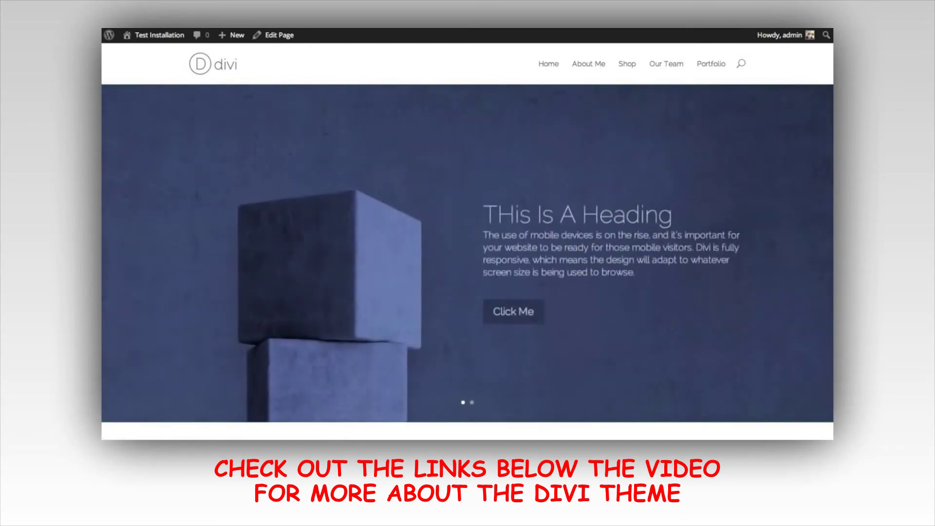
scroll(467, 253, "down", 5)
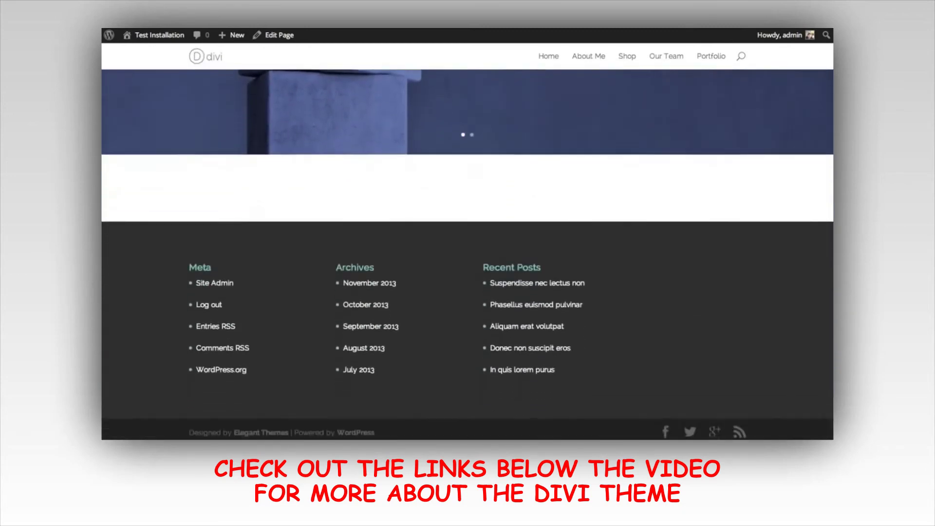
scroll(468, 253, "up", 5)
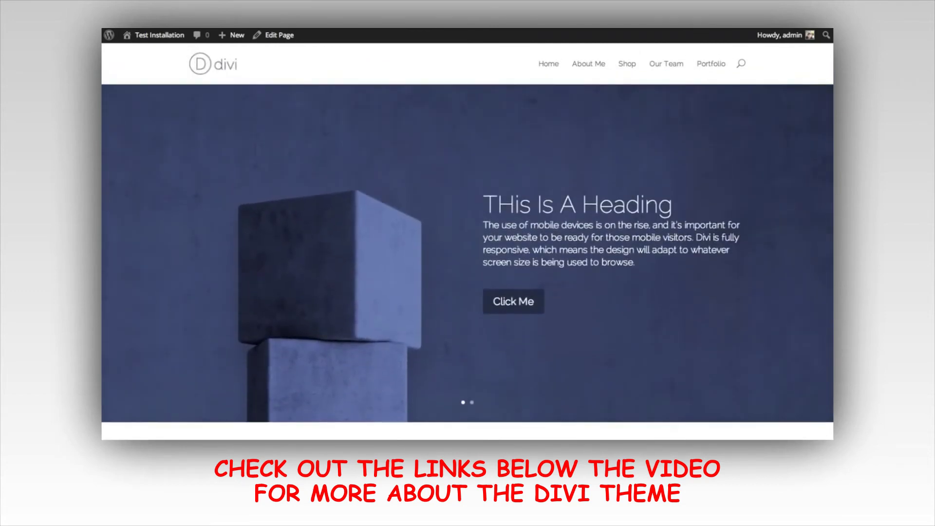
scroll(468, 254, "down", 5)
scroll(467, 253, "up", 5)
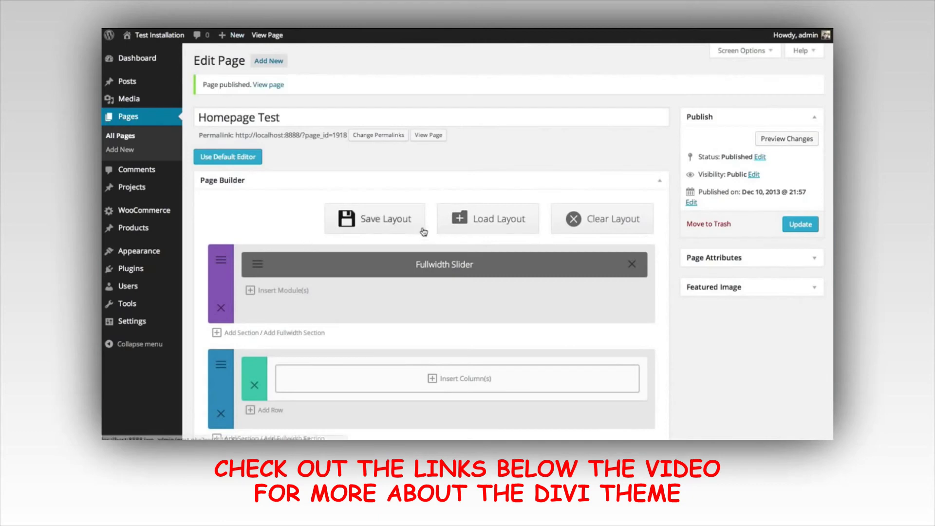
- Insert a four-column layout (1/4, 1/4, 1/4, 1/4) into the empty row of the standard section
scroll(287, 199, "down", 2)
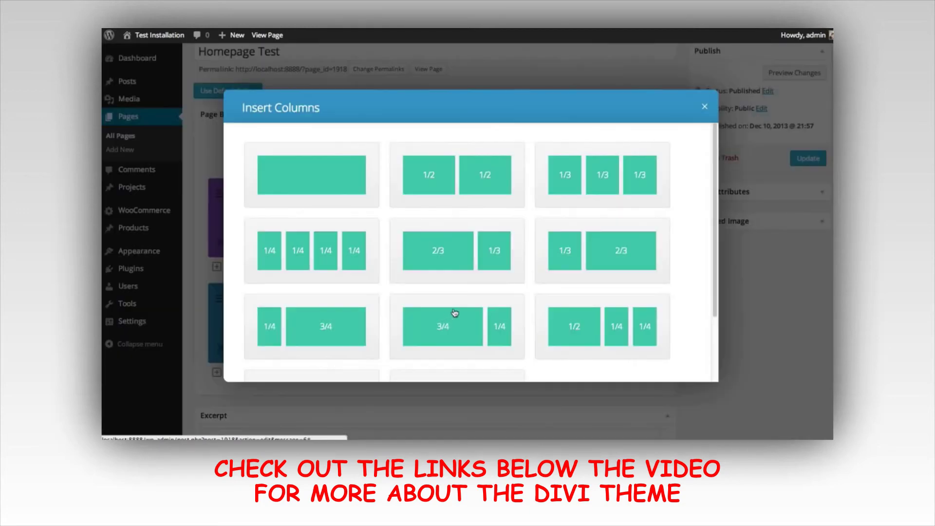
left_click(443, 318)
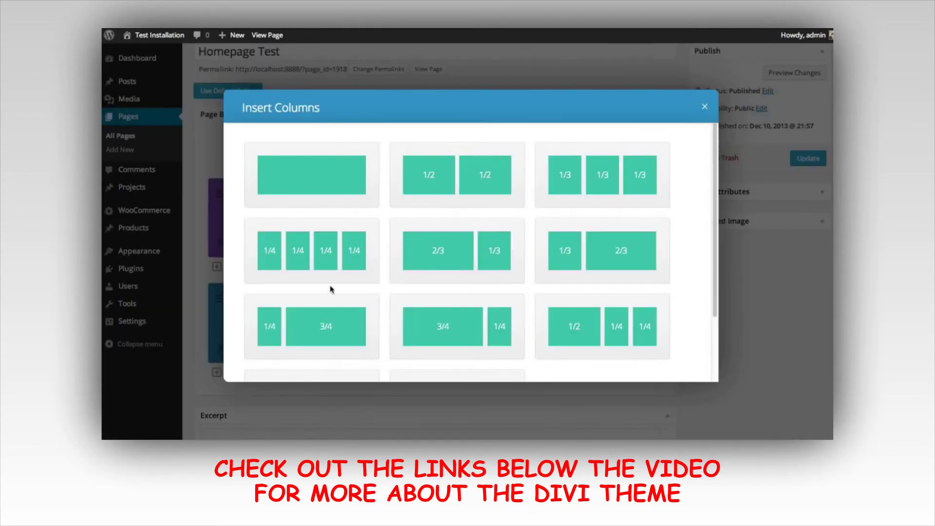
left_click(311, 256)
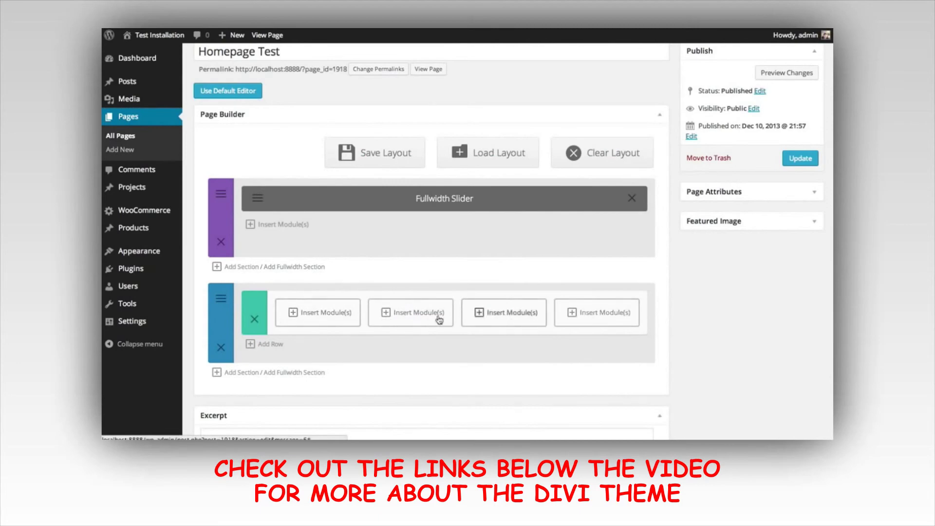
- Insert a Blurb module in the row's first column with the title "Heading"
left_click(315, 317)
left_click(593, 161)
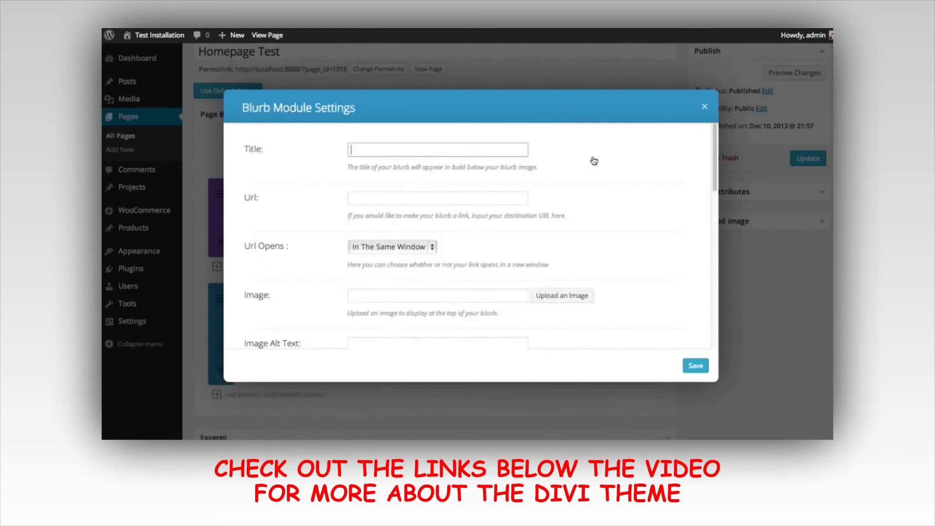
left_click(386, 149)
type("Heading")
left_click(414, 198)
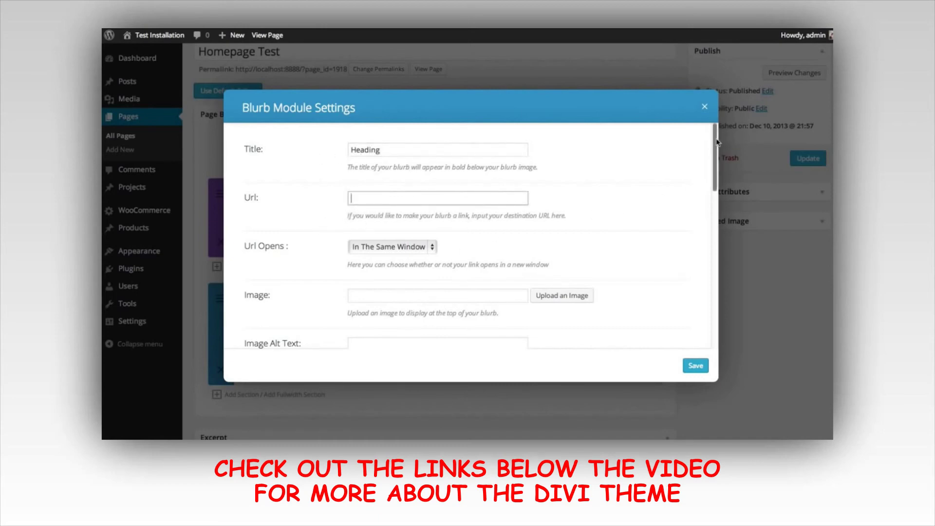
- Set blurb-4-icon-blue.png from the media library as the blurb's image
scroll(717, 142, "down", 2)
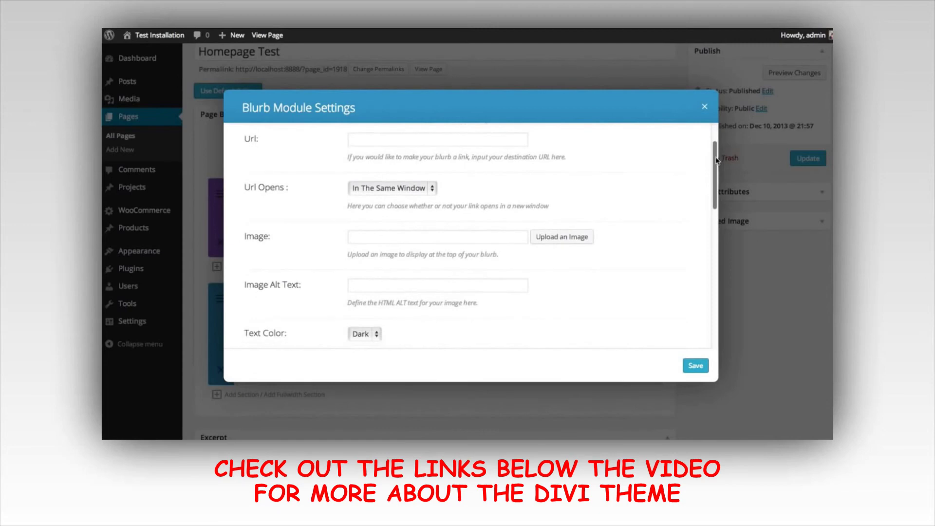
left_click(558, 237)
left_click(297, 223)
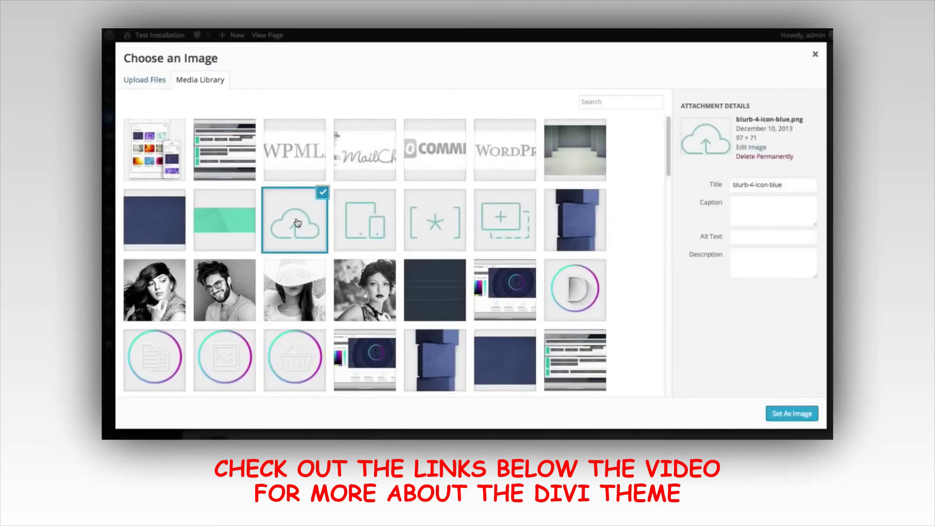
left_click(777, 413)
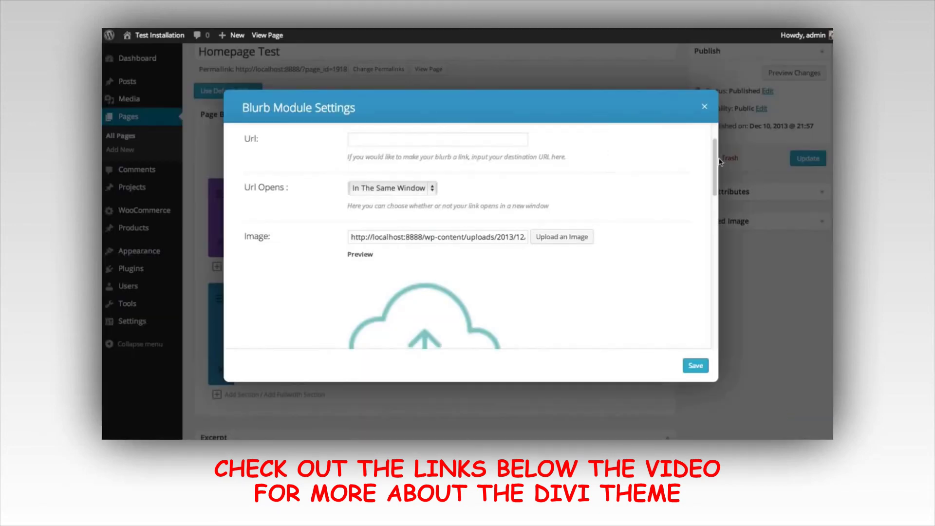
- Paste the copied paragraph beginning "Divi's layout has been designed with mobile devices in mind" as the first blurb's content and save the module
scroll(719, 162, "down", 5)
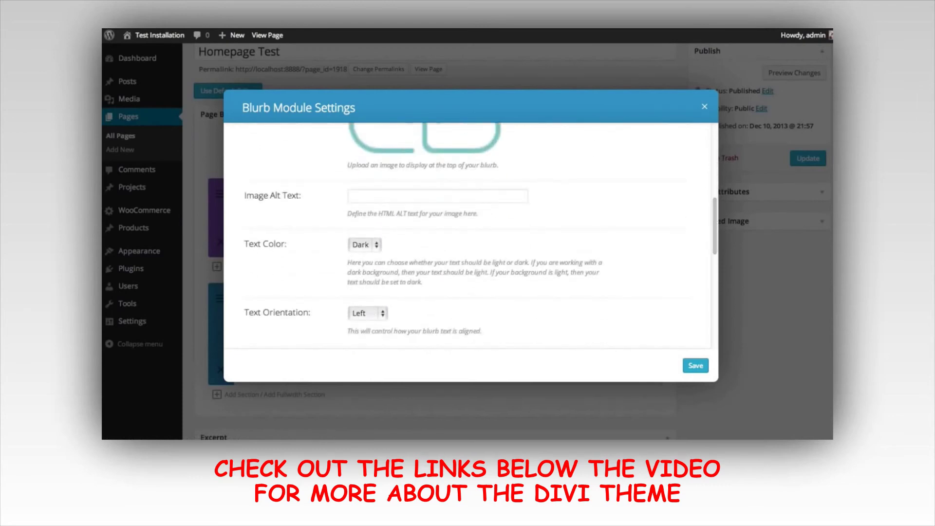
scroll(628, 295, "down", 3)
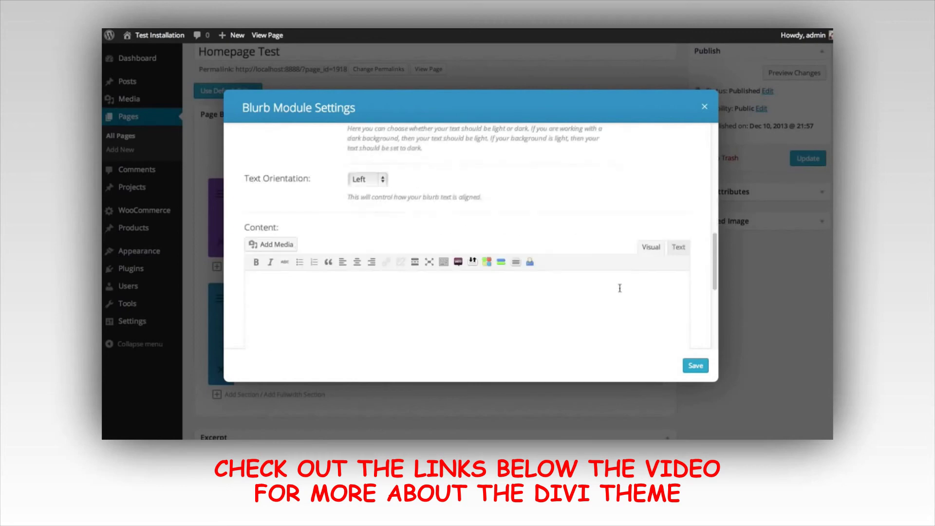
left_click(455, 317)
key("ctrl+v")
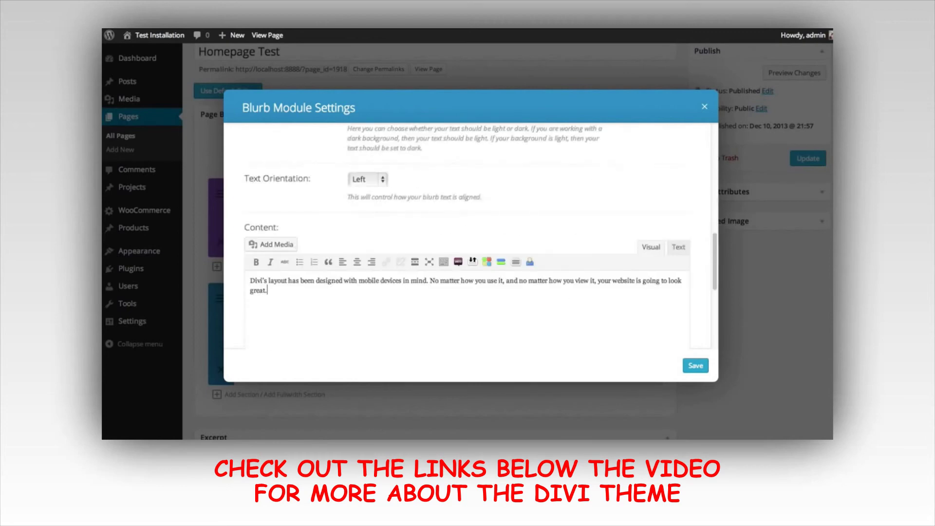
left_click(695, 366)
- Insert a Blurb module in the row's second column with the title "Heading" and blurb-3-icon-blue.png as its image
left_click(426, 317)
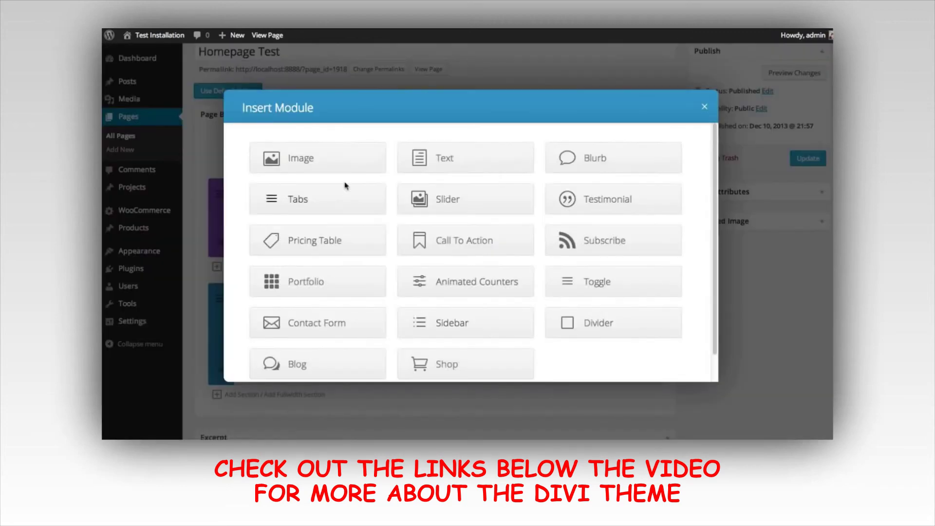
left_click(609, 155)
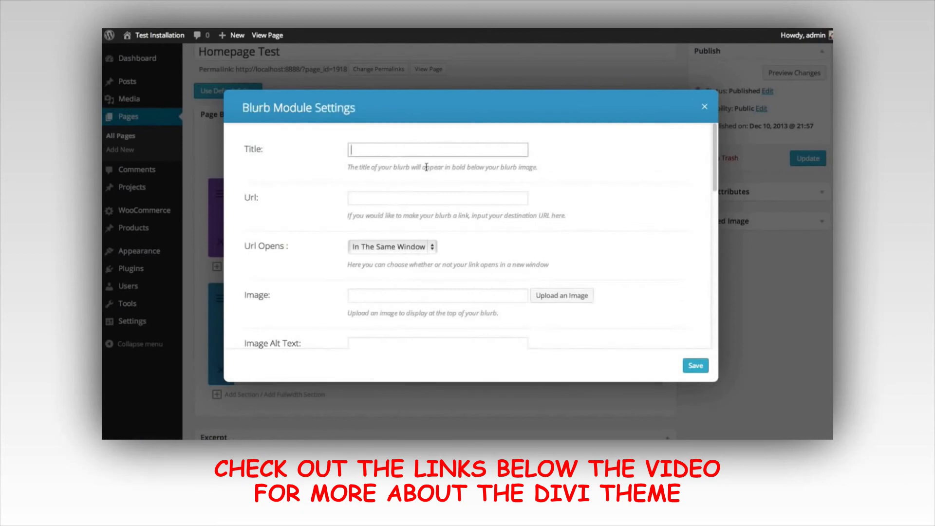
type("Heading")
left_click(567, 297)
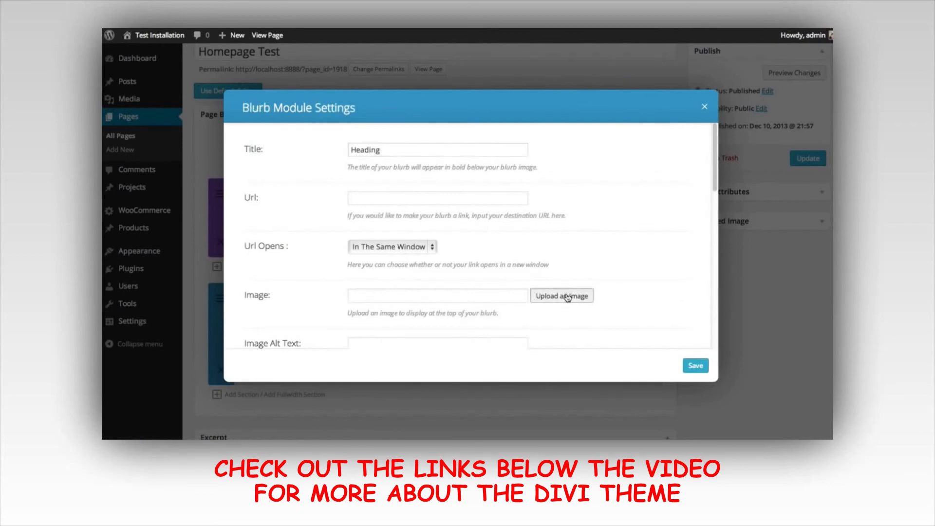
left_click(364, 222)
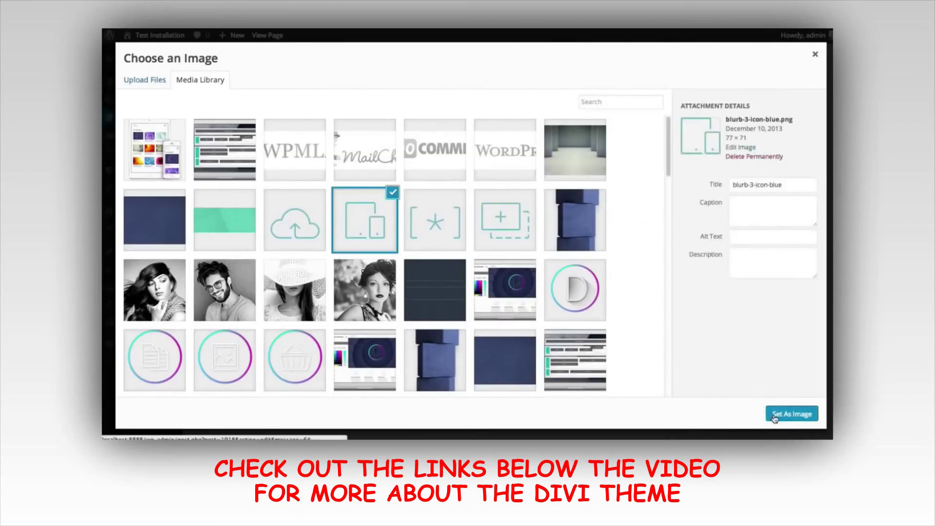
left_click(776, 415)
- Fill the second blurb's content with the same "Divi's layout has been designed with mobile devices in mind" paragraph and save the module
scroll(501, 307, "down", 10)
type("Divi’s layout has been designed with mobile devices in mind. No matter how you use it, and no matter how you view it, your website is going to look great.")
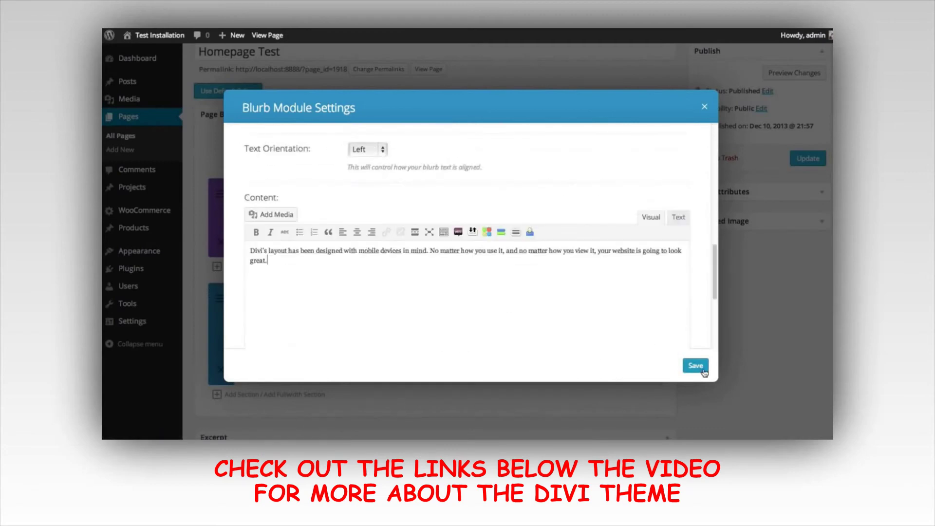
left_click(704, 371)
- Insert a Blurb module in the row's third column with the title "Heading" and the bracketed asterisk icon as its image
left_click(506, 324)
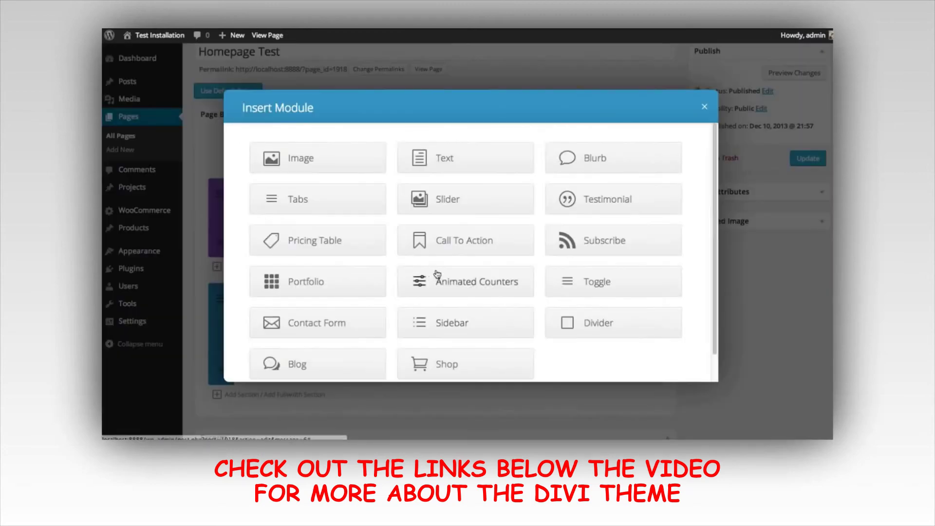
left_click(575, 165)
type("H")
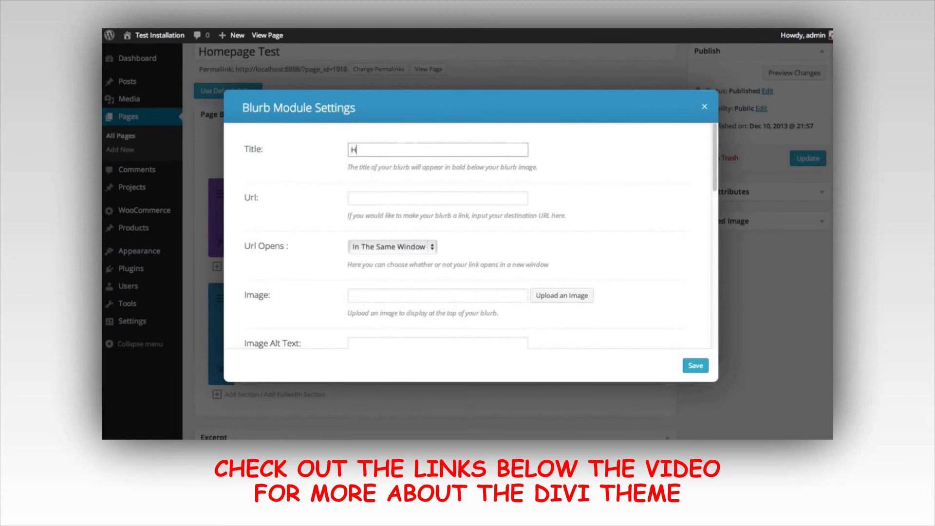
type("eading")
left_click(573, 294)
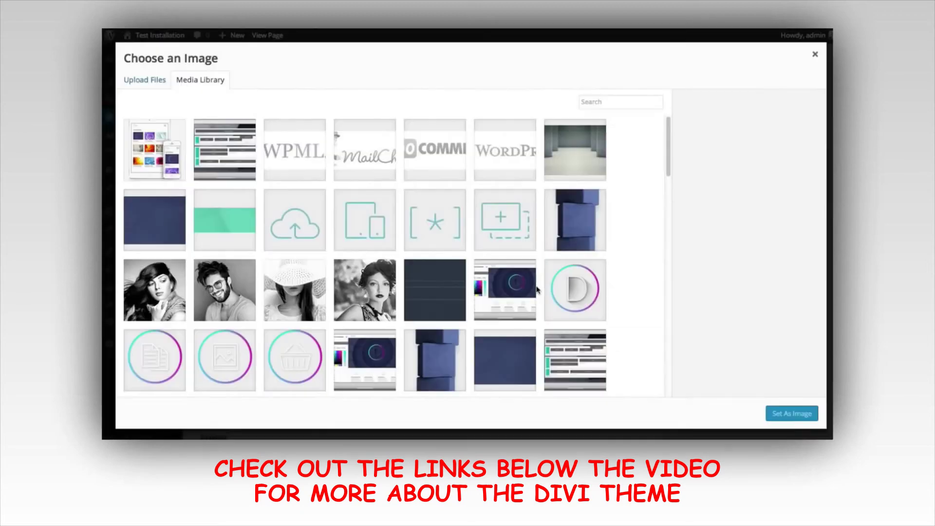
left_click(452, 228)
left_click(792, 414)
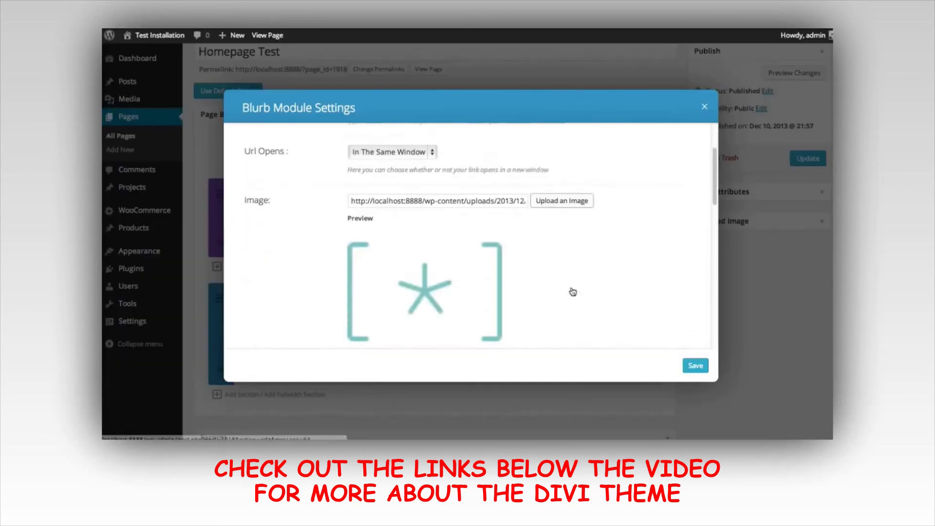
- Add the "Divi's layout has been designed with mobile devices in mind" paragraph as the third blurb's content and save the module
scroll(560, 292, "down", 5)
scroll(554, 294, "down", 5)
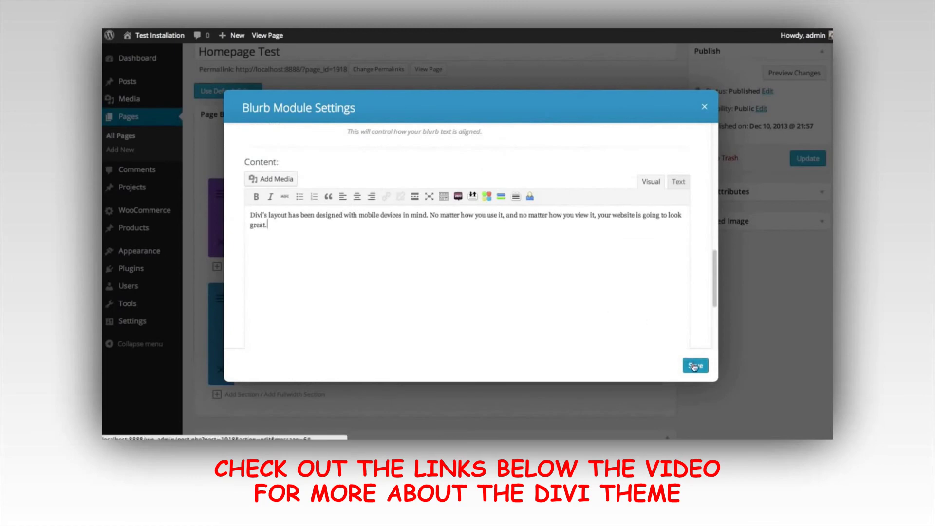
left_click(695, 365)
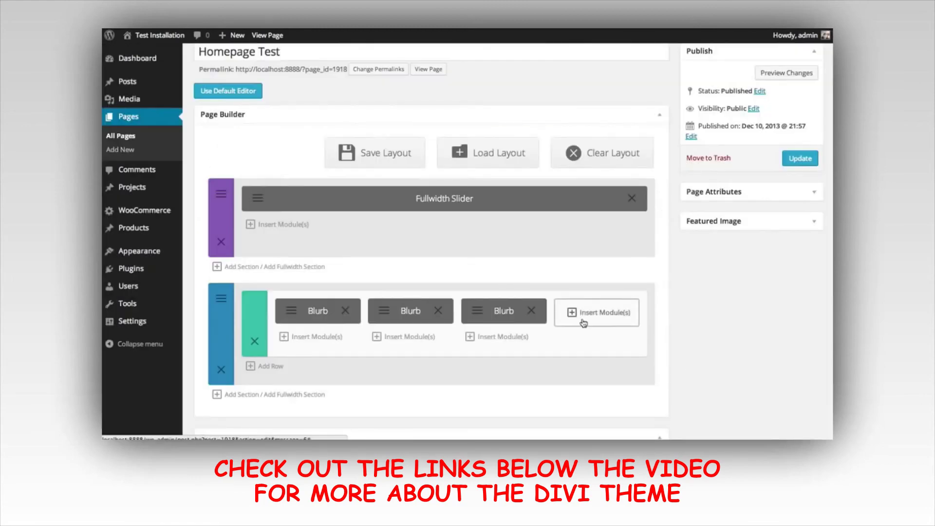
- Insert and save a Blurb module in the row's fourth column with the title "Heading" and the blue plus-in-screen icon as its image
left_click(573, 311)
left_click(590, 167)
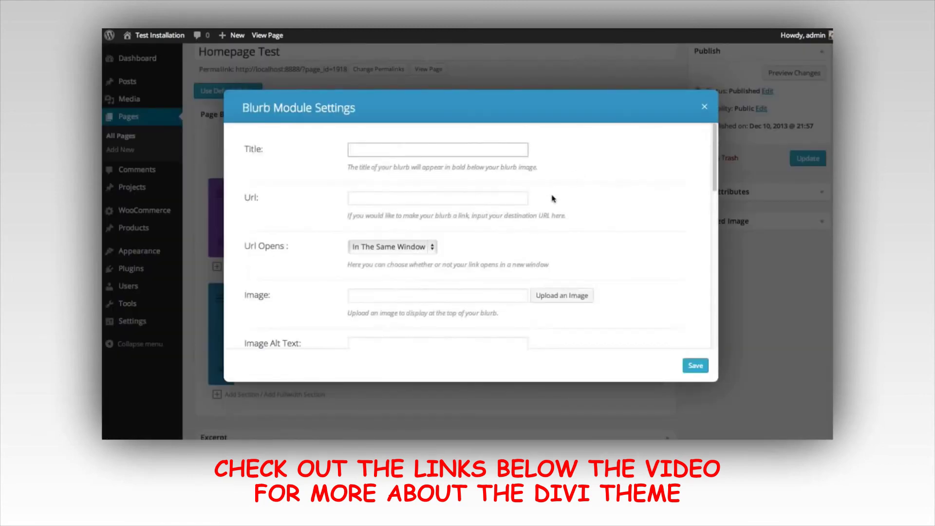
type("Heading")
scroll(516, 261, "down", 3)
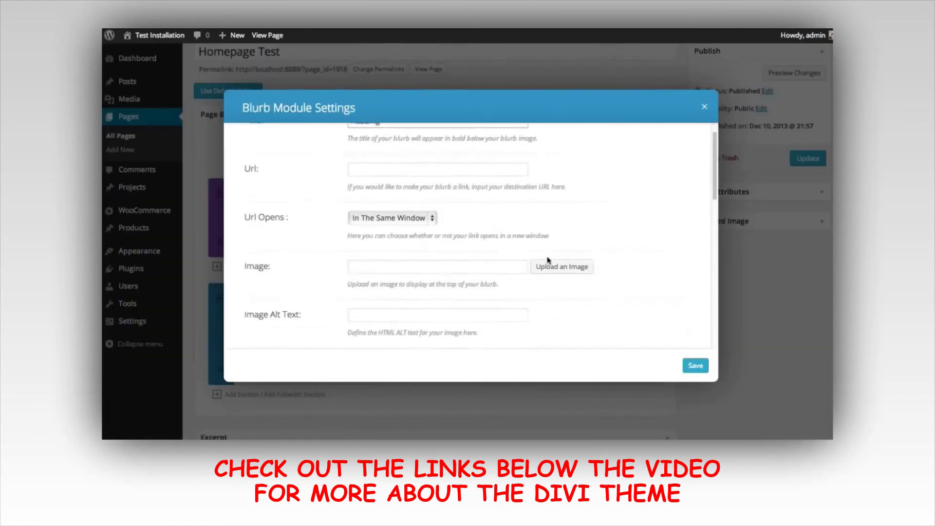
left_click(556, 223)
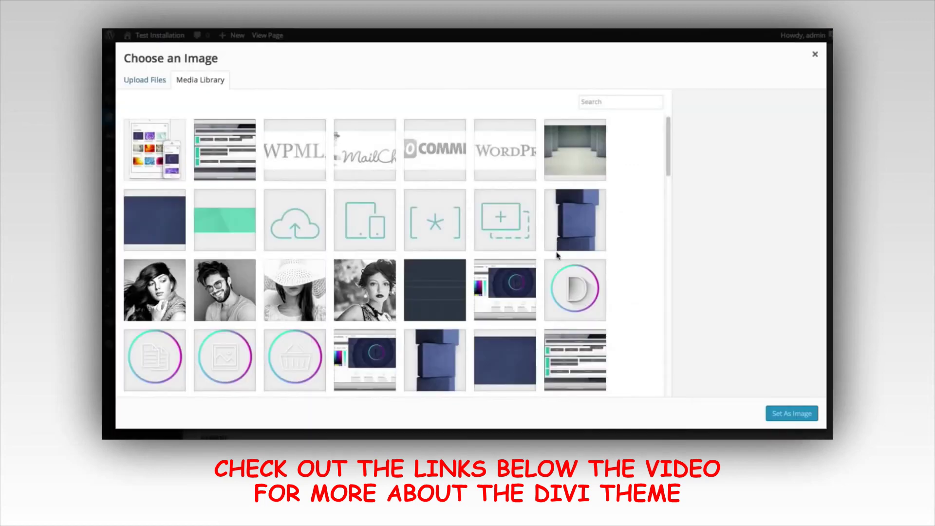
left_click(523, 226)
left_click(785, 412)
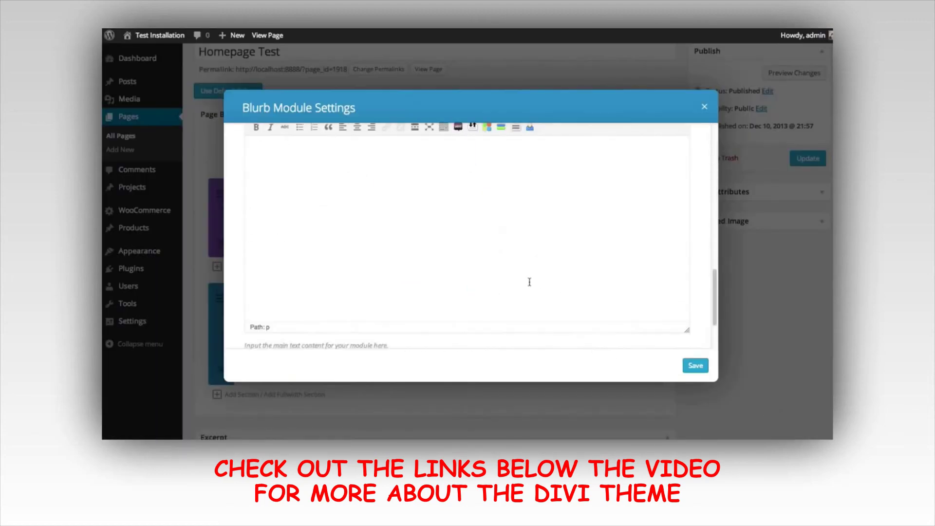
left_click(694, 366)
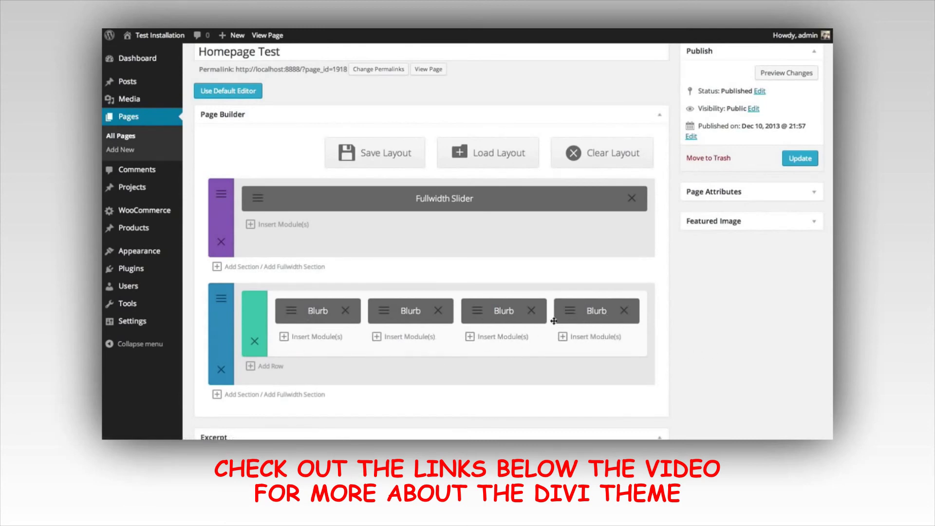
- Preview the changes to the Homepage Test page and check the blurb row below the slider
scroll(684, 356, "up", 3)
left_click(786, 140)
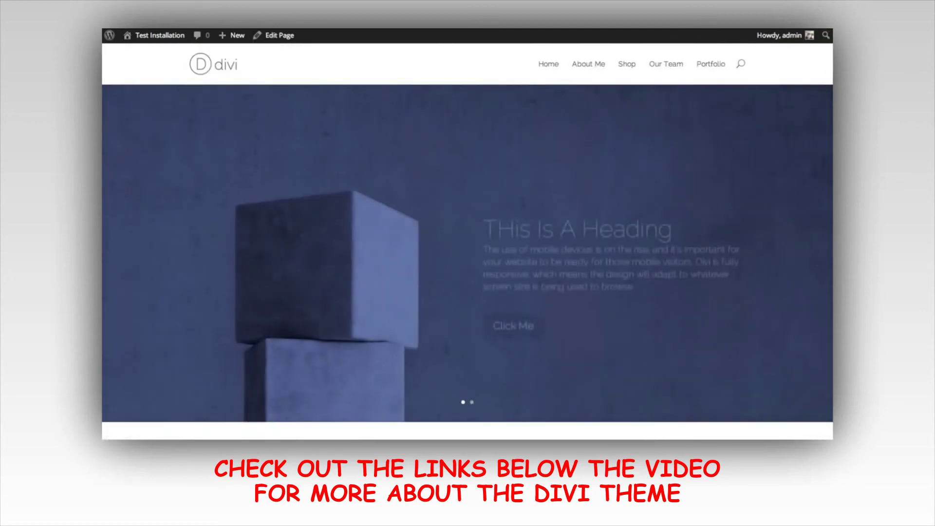
scroll(579, 129, "down", 1)
scroll(467, 244, "down", 4)
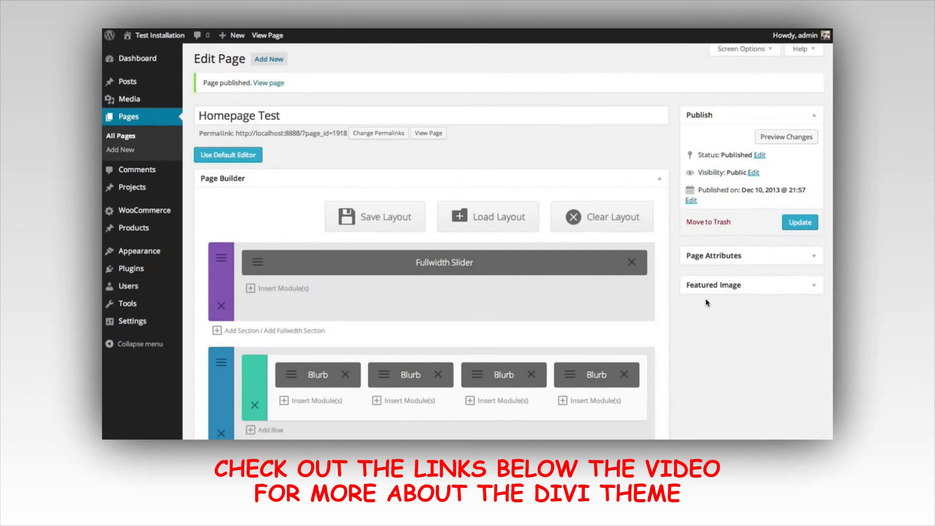
- Add a standard section below the blurb section and insert a 2/3 and 1/3 column layout in its row
scroll(434, 317, "down", 3)
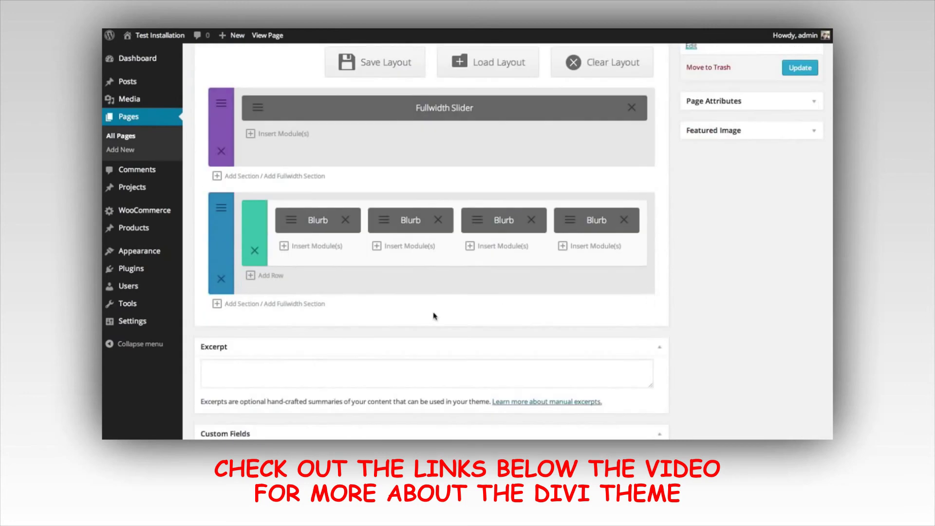
left_click(239, 305)
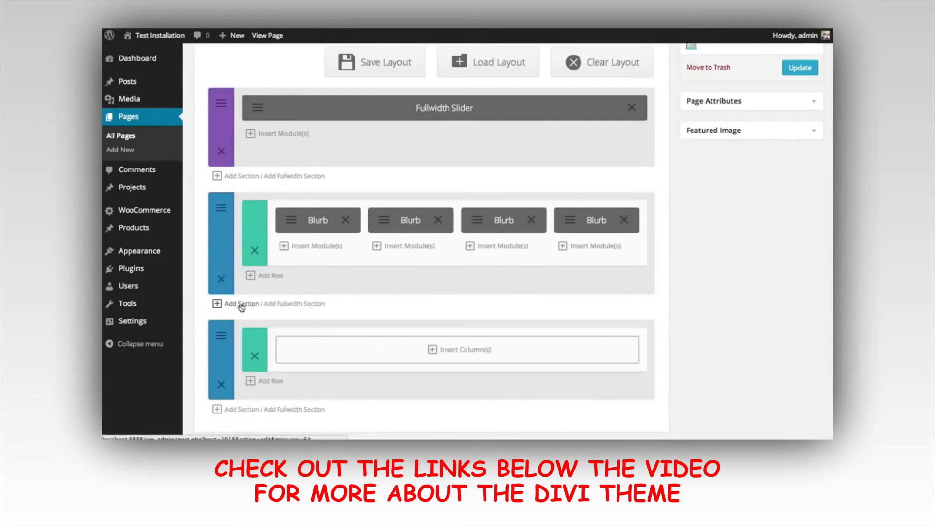
left_click(410, 357)
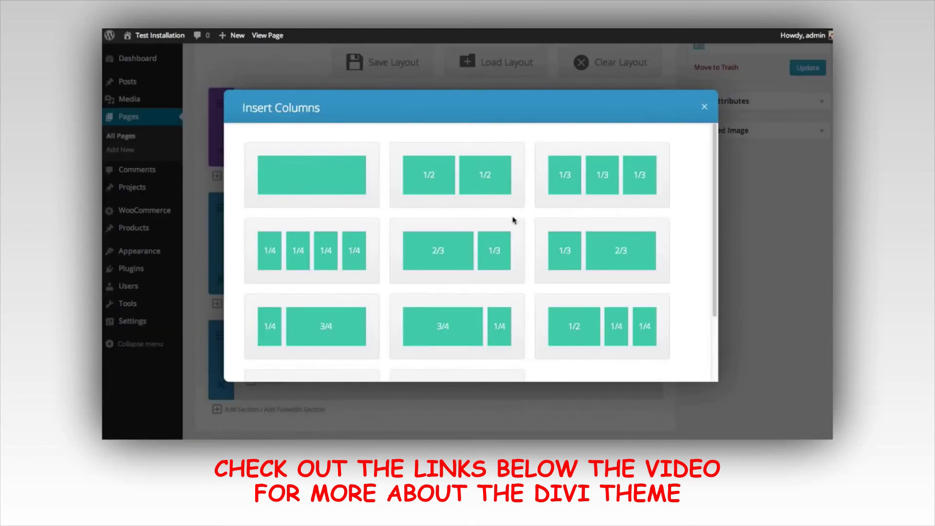
scroll(513, 203, "down", 2)
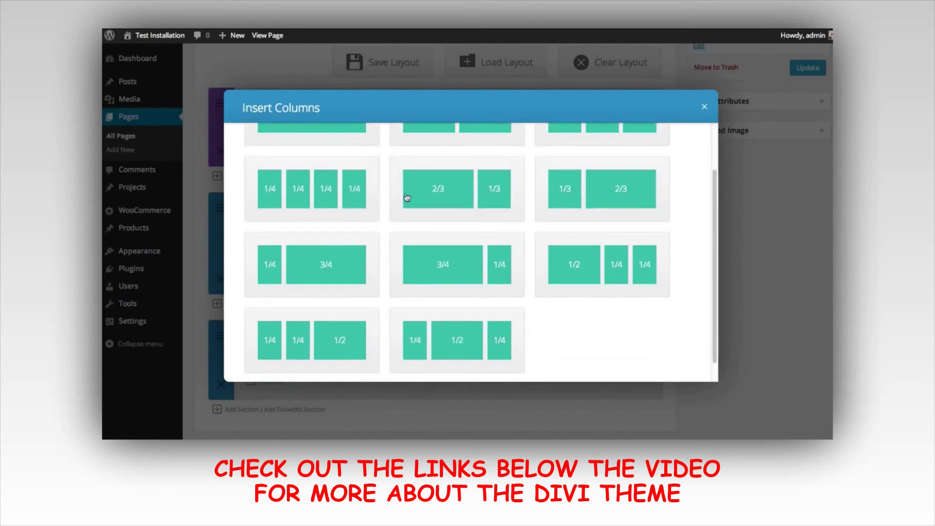
left_click(448, 189)
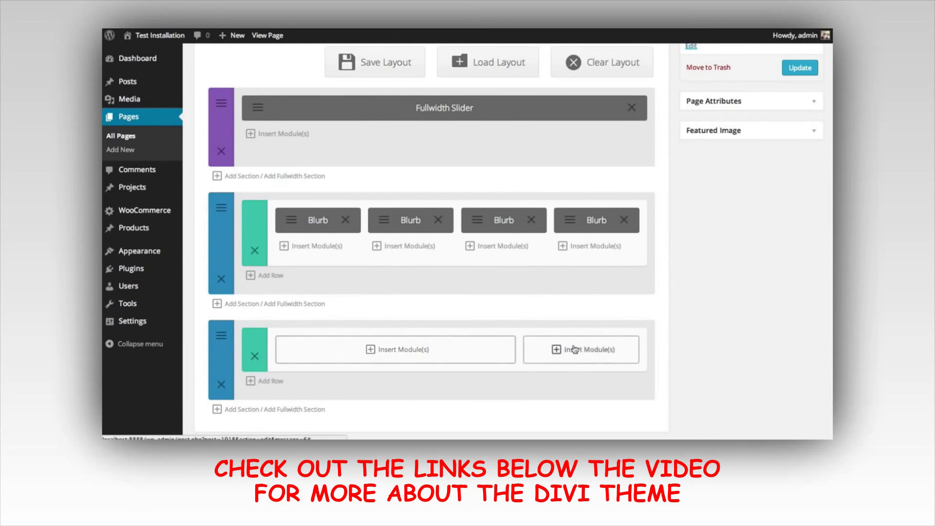
- Insert an Image module in the 2/3 column showing the tablet and phone portfolio picture from the media library, and save it
left_click(395, 352)
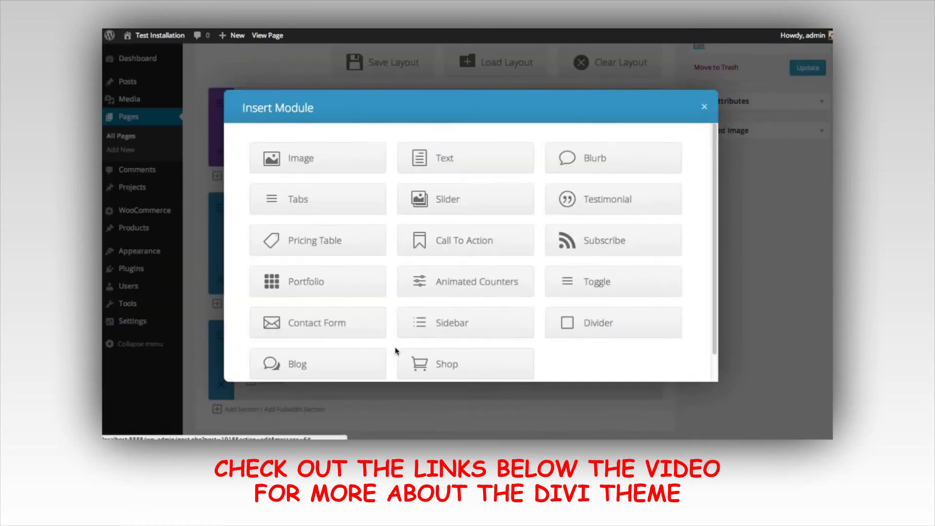
left_click(315, 158)
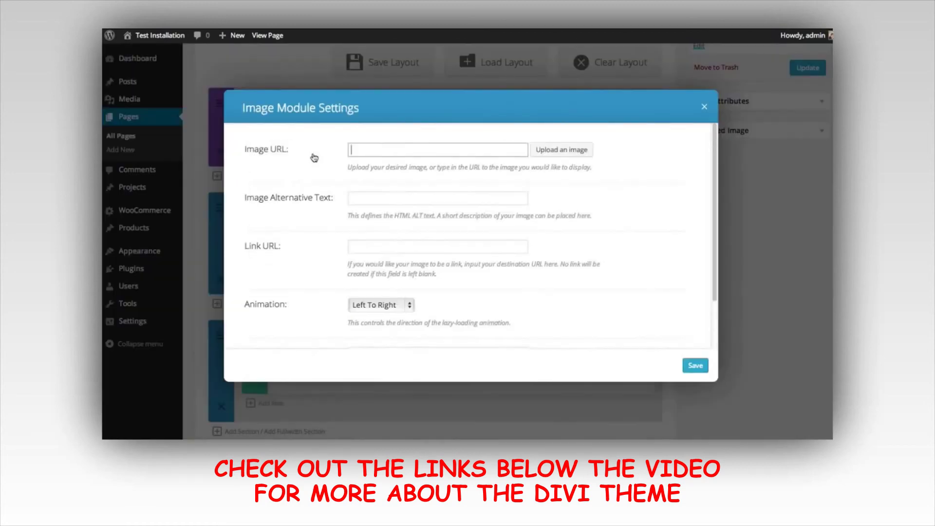
left_click(553, 155)
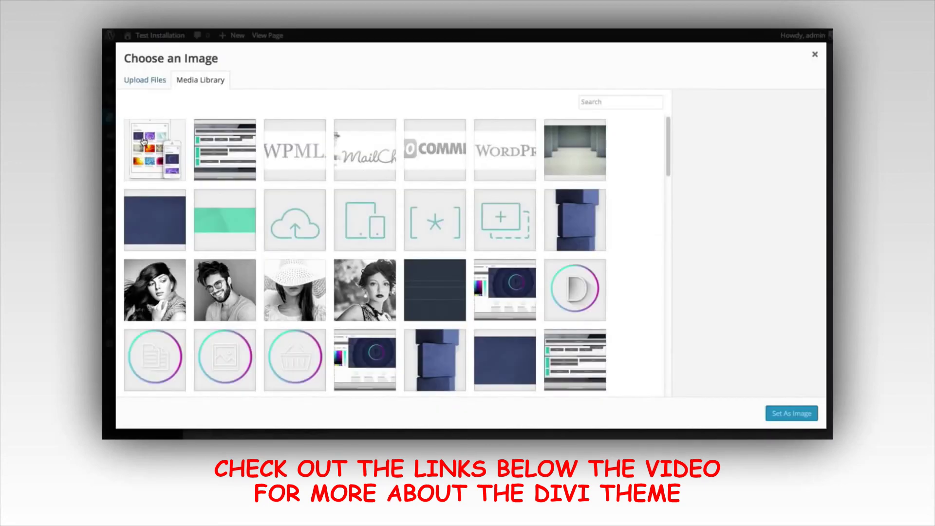
left_click(144, 143)
left_click(779, 412)
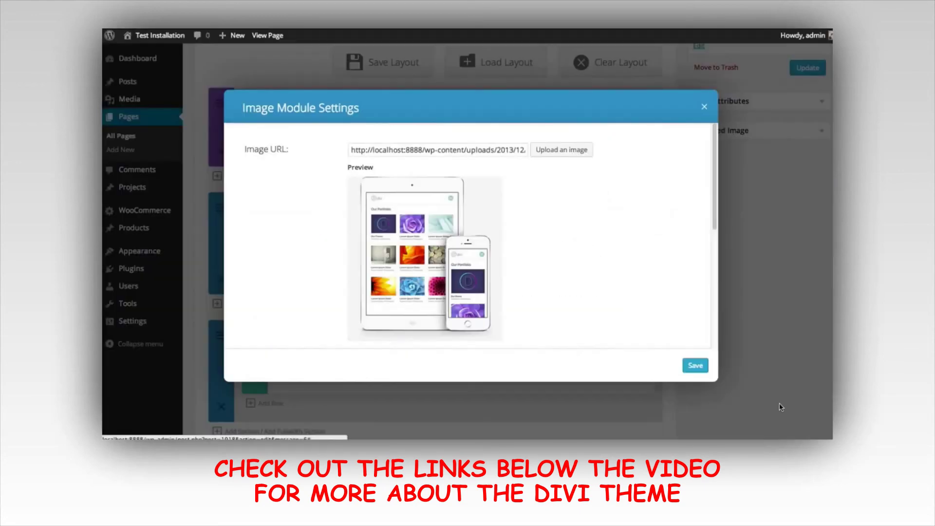
left_click(697, 366)
- Insert a Text module in the 1/3 column, paste the copied text as its content, and save it
left_click(580, 351)
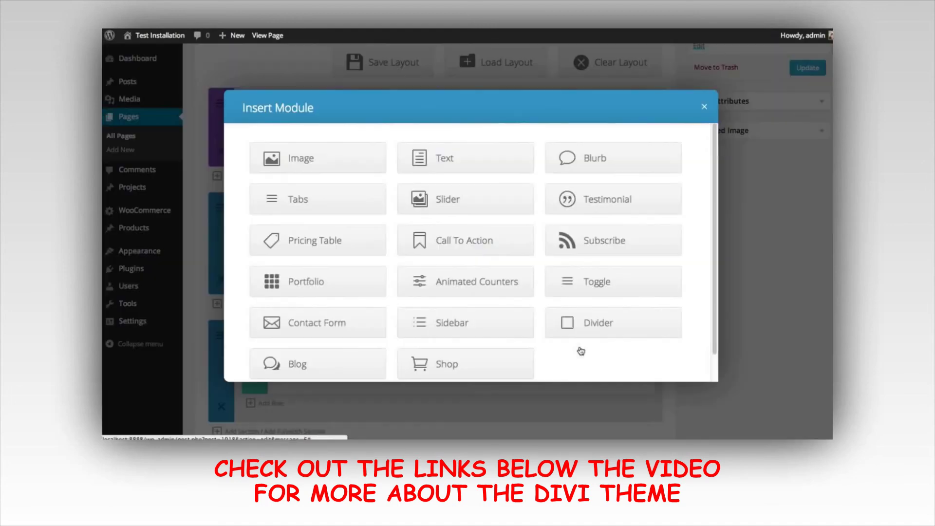
left_click(444, 164)
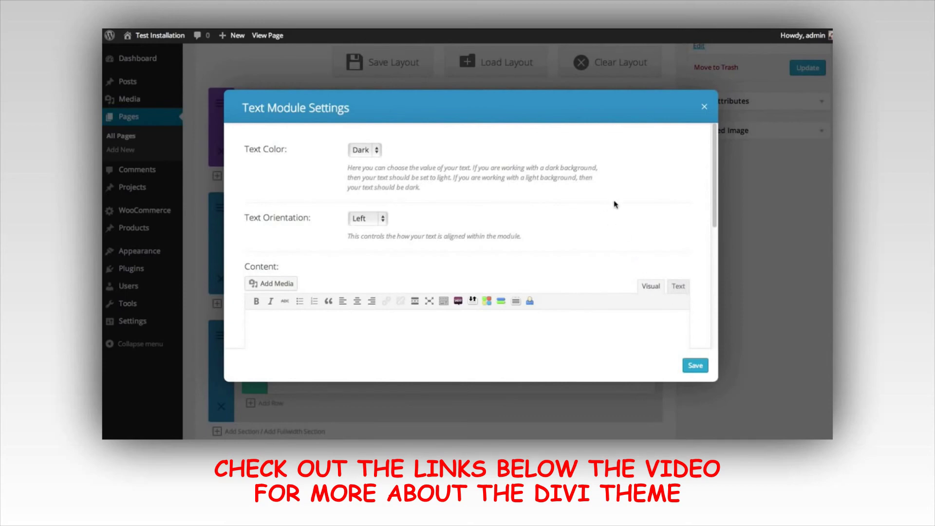
scroll(512, 257, "down", 1)
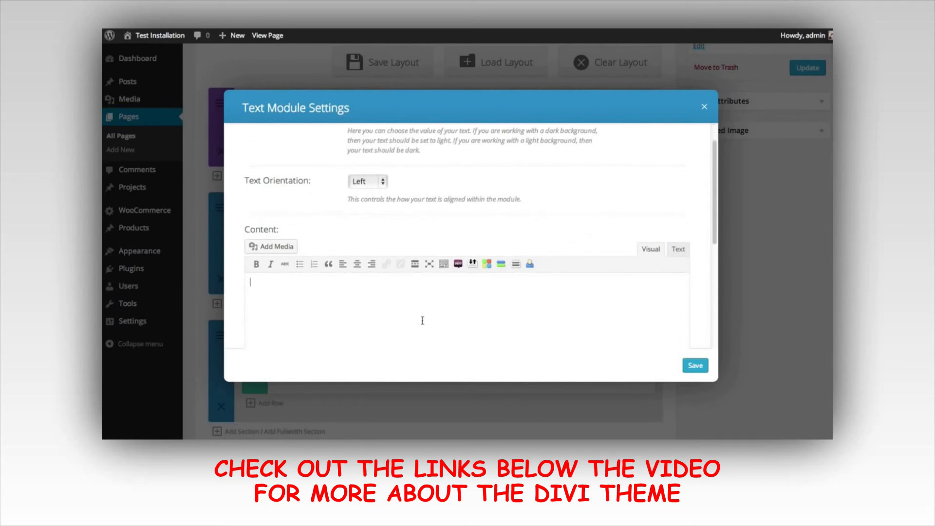
key("ctrl+v")
left_click(696, 365)
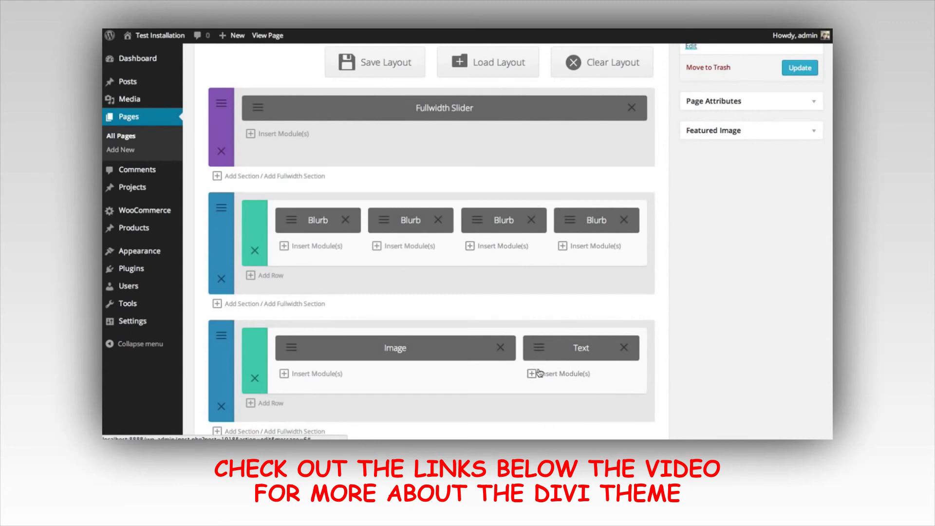
- Insert an Animated Counters module below the Text module in the 1/3 column and add a counter titled Web at 50 percent
left_click(565, 379)
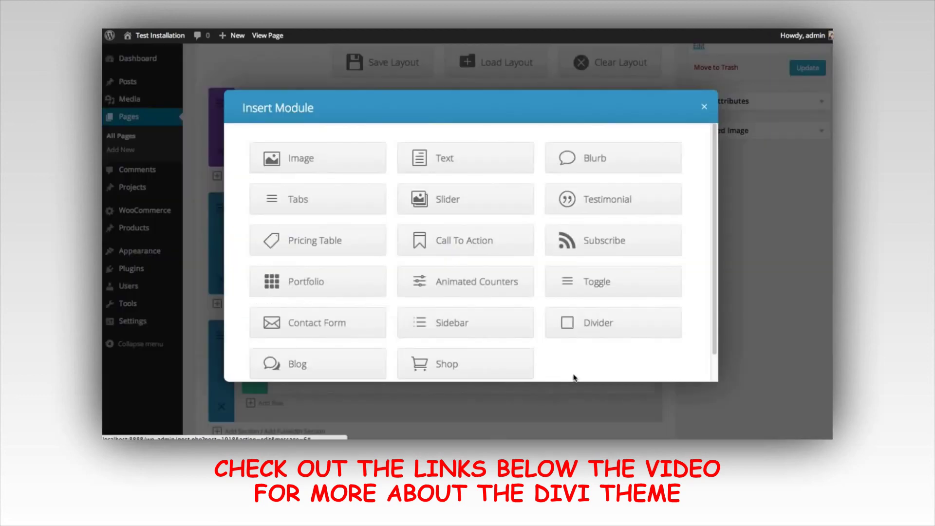
scroll(495, 233, "down", 1)
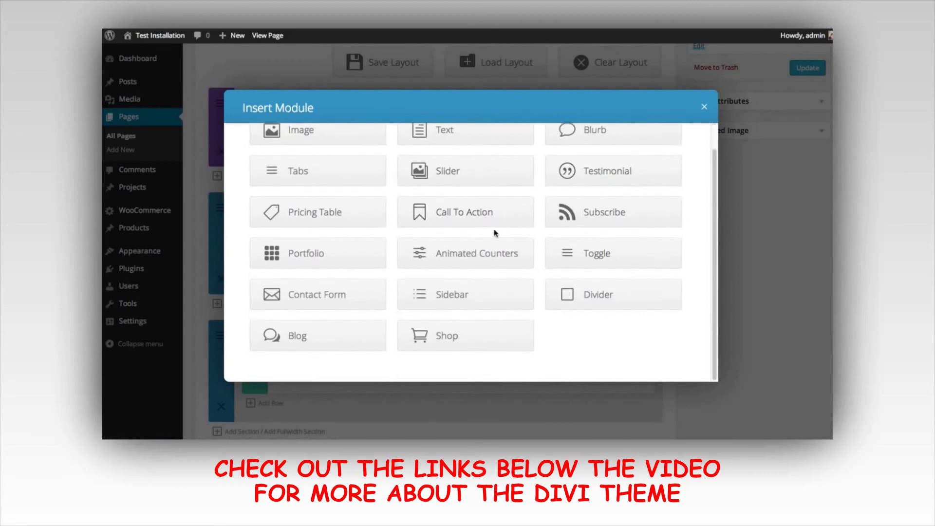
left_click(476, 254)
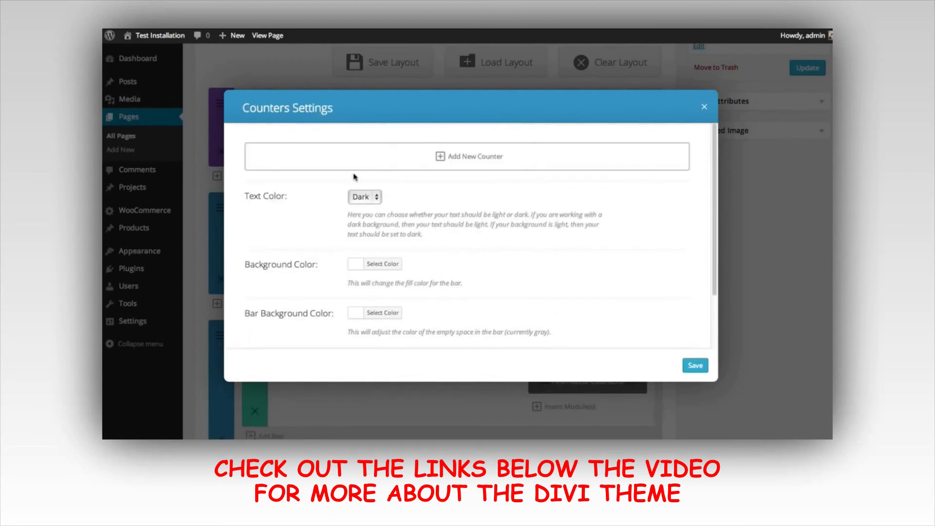
left_click(476, 160)
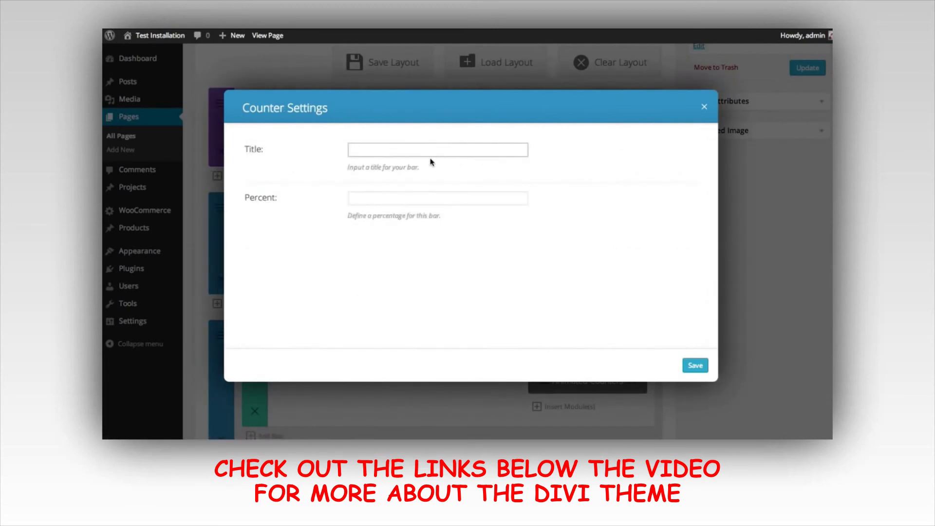
type("Web")
left_click(424, 198)
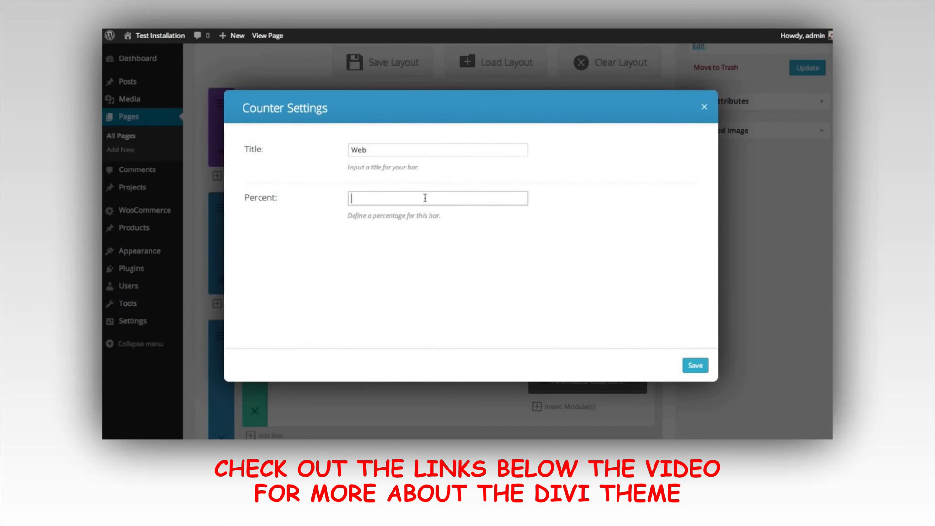
left_click(695, 366)
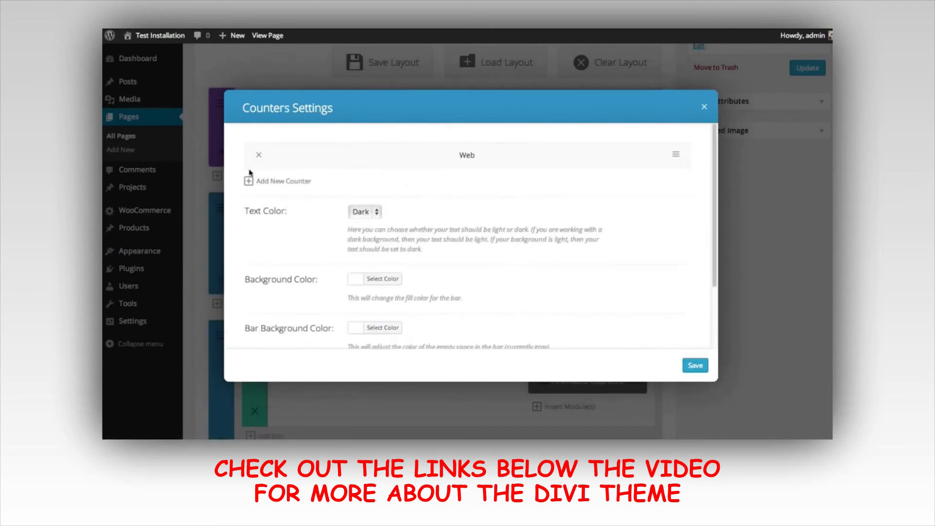
- Add a second counter titled Graphic Design at 70 percent and save it
left_click(275, 182)
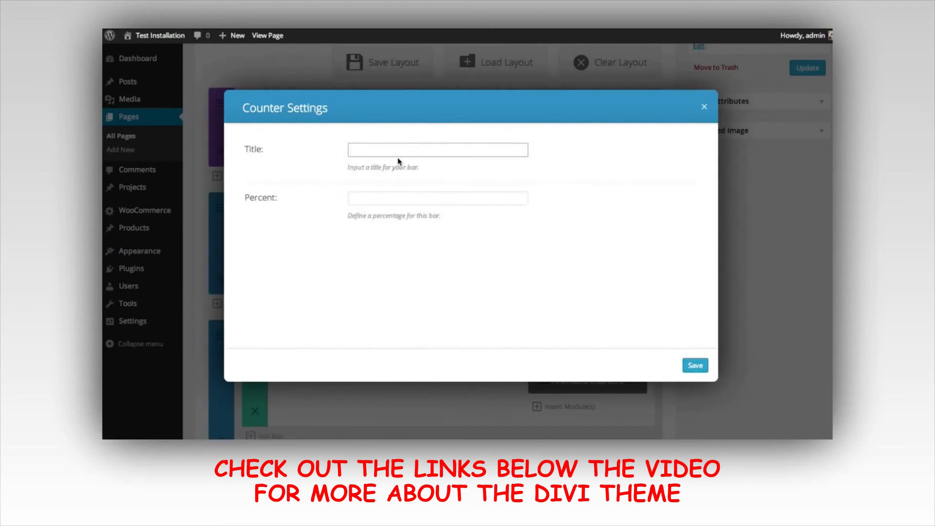
type("Graphic Design")
left_click(410, 195)
type("50")
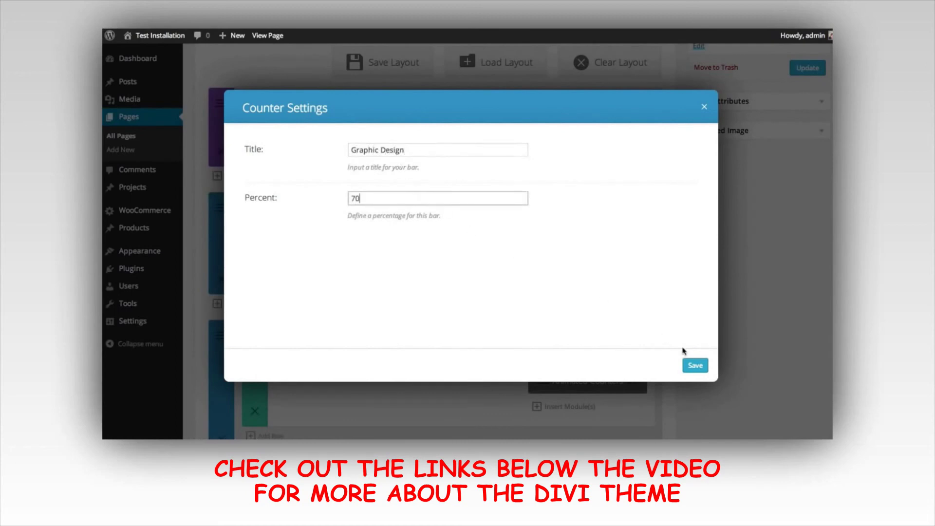
left_click(696, 365)
- Add a third counter titled Sales at 20 percent and save it
left_click(263, 214)
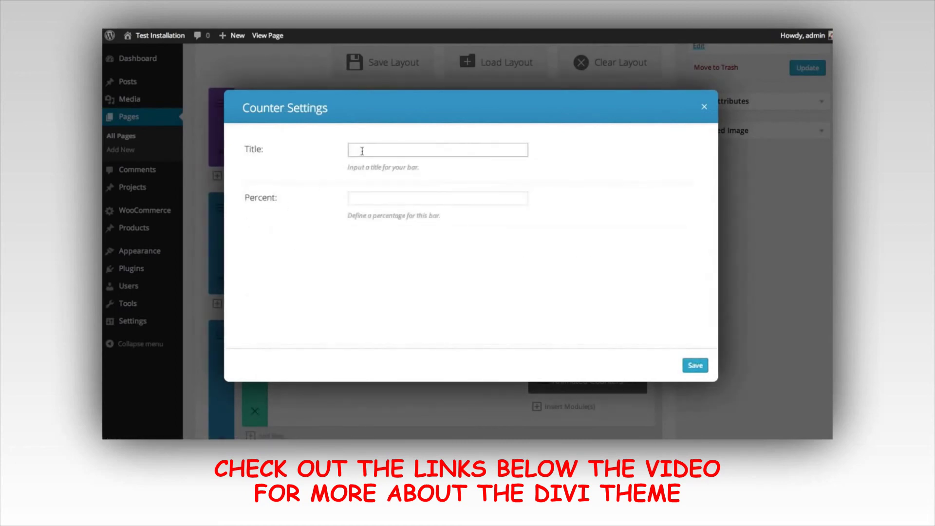
left_click(378, 198)
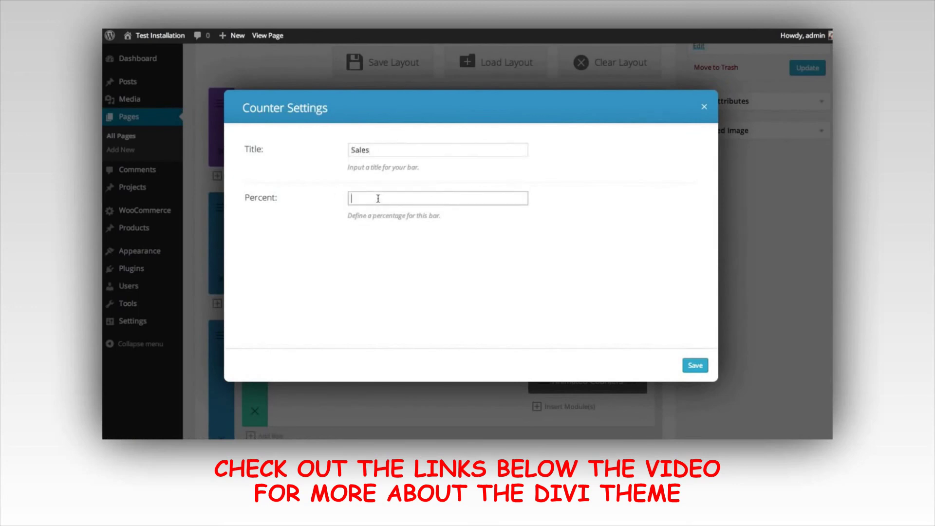
type("20")
left_click(695, 365)
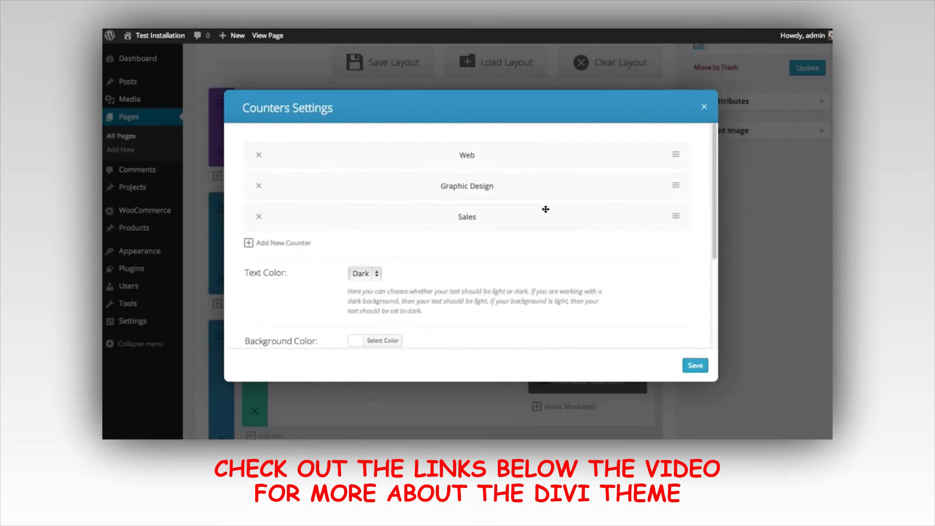
- Set the Animated Counters module's Background Color to the light gray #f4f4f4
scroll(548, 212, "down", 3)
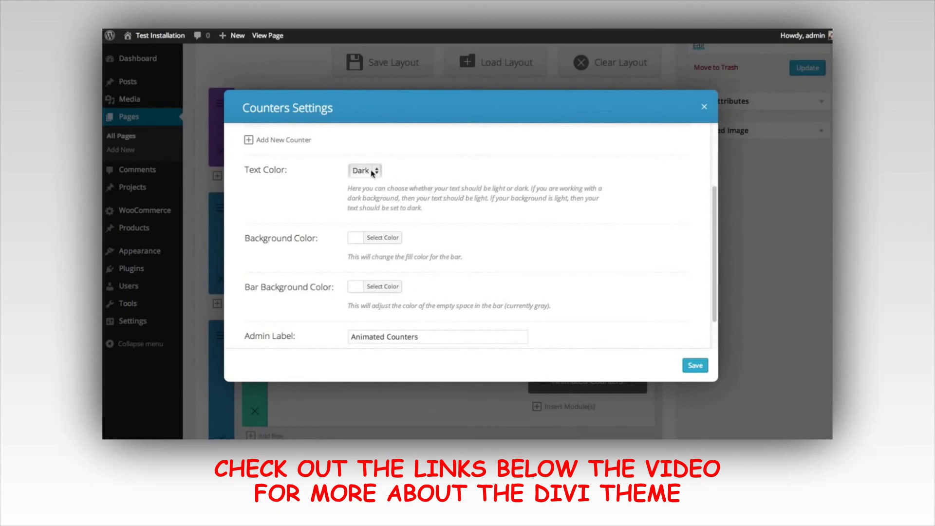
scroll(402, 182, "down", 1)
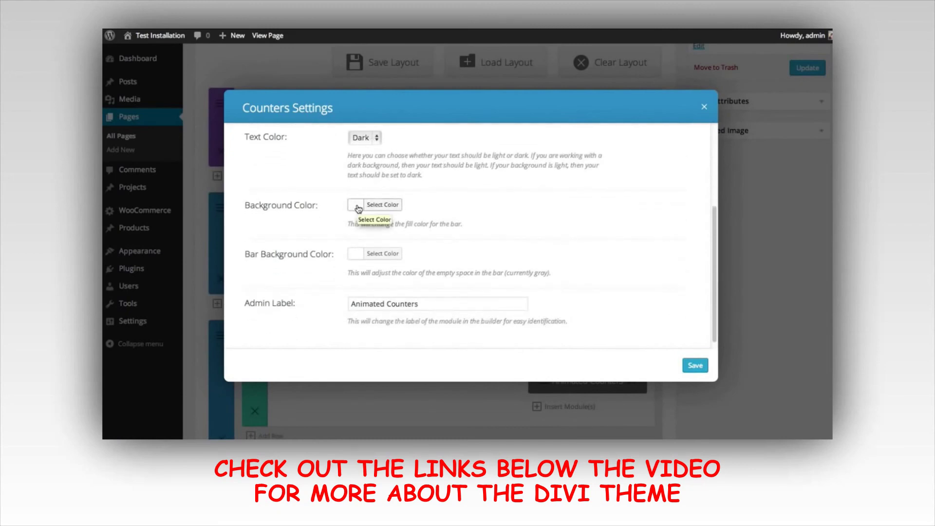
left_click(358, 208)
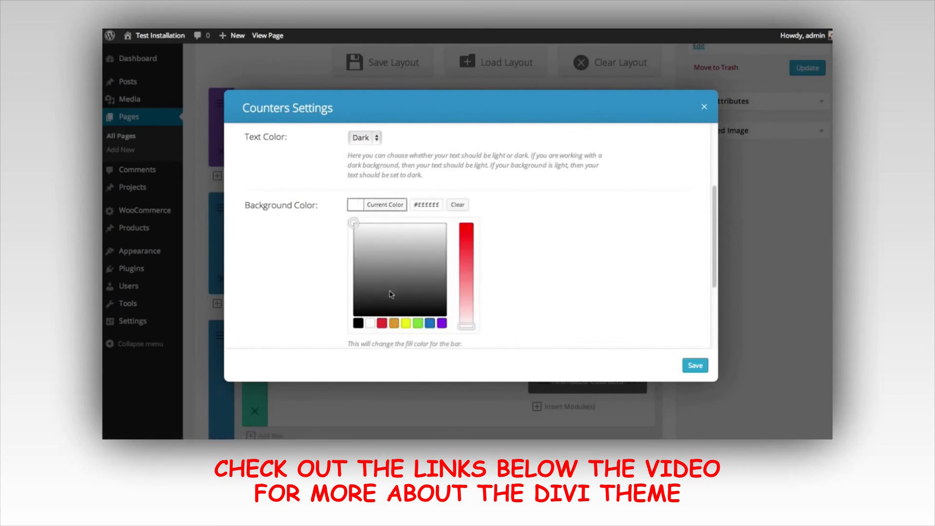
left_click_drag(358, 224, 369, 228)
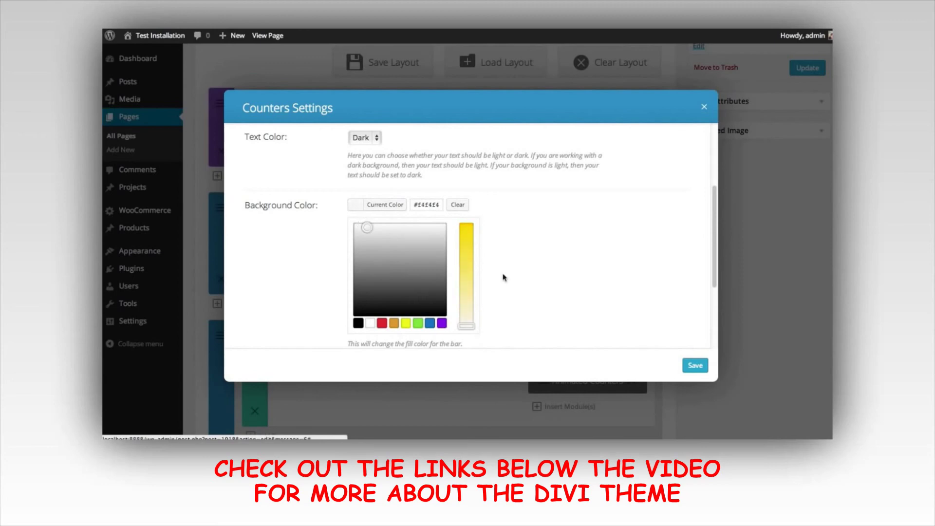
left_click(366, 207)
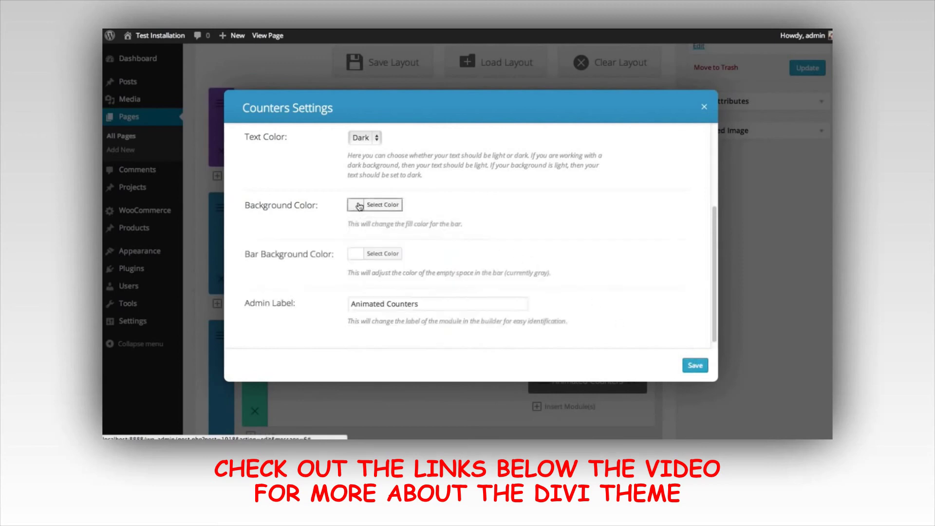
- Set the counters' Bar Background Color to a turquoise shade, #23dbcf, and save the Animated Counters module
left_click(355, 258)
scroll(439, 285, "down", 2)
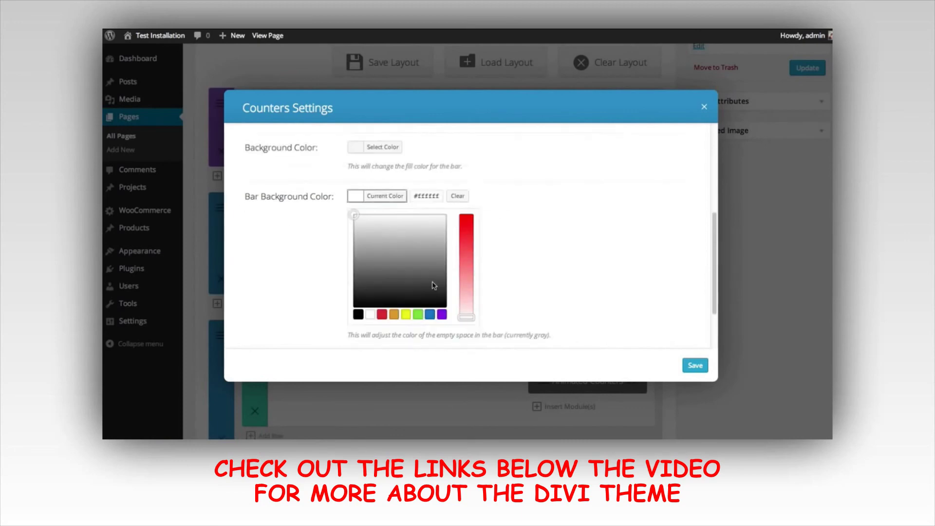
left_click(429, 315)
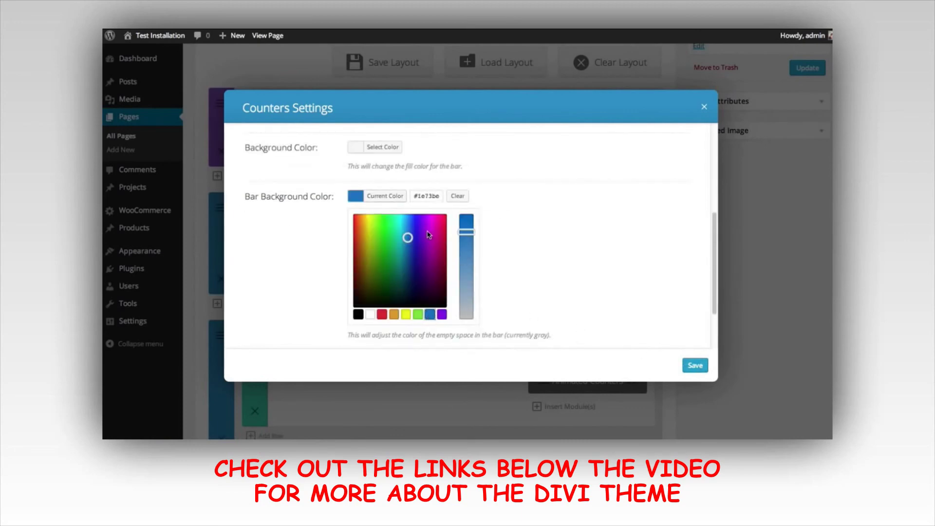
left_click(398, 224)
left_click_drag(399, 226, 399, 228)
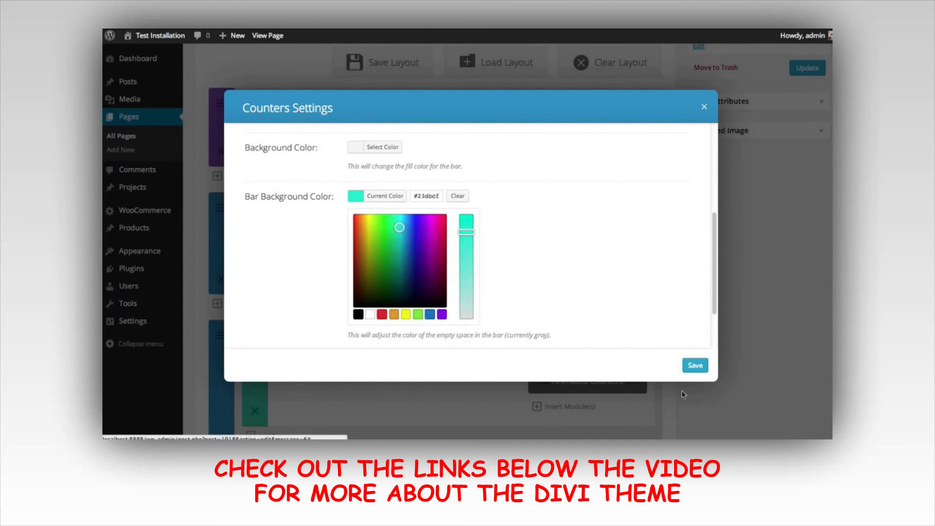
left_click(695, 364)
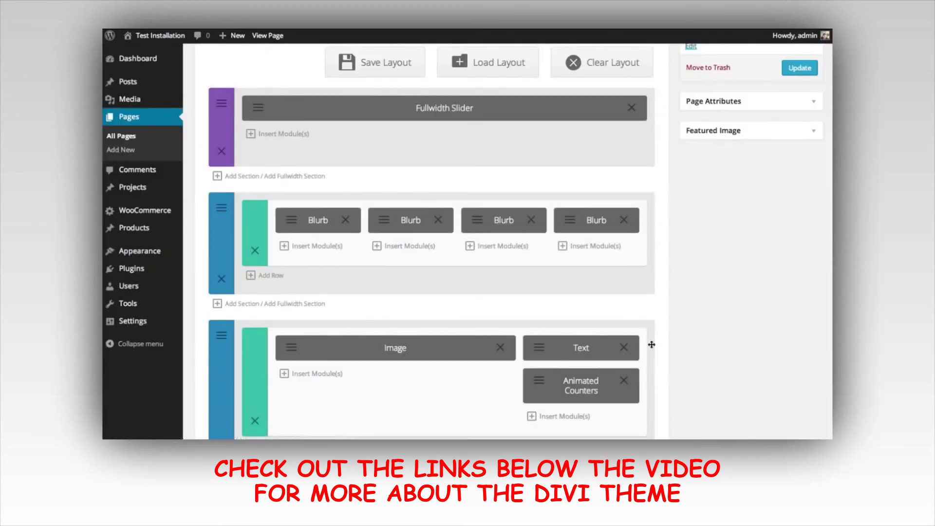
- Preview the page changes and check the section with the portfolio image, text and animated counters below the blurbs
scroll(690, 246, "up", 3)
left_click(786, 139)
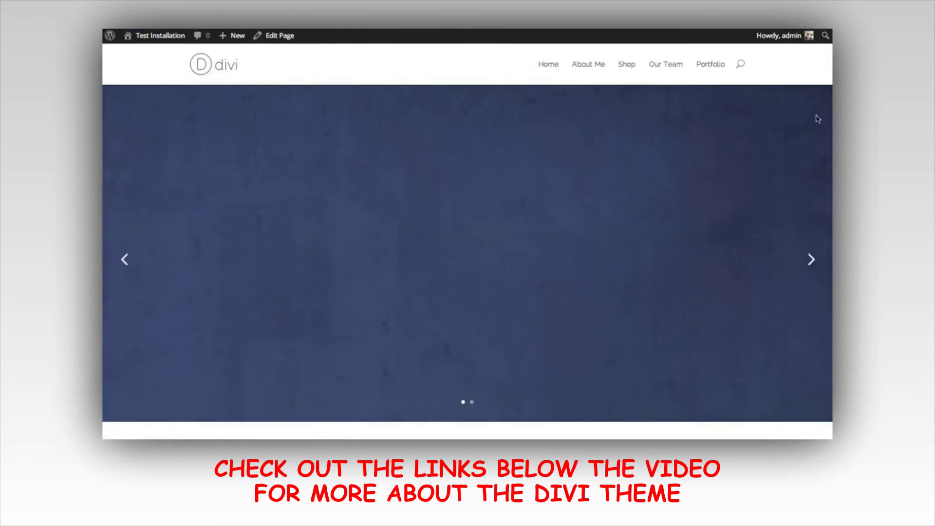
scroll(816, 117, "down", 1)
scroll(467, 243, "down", 6)
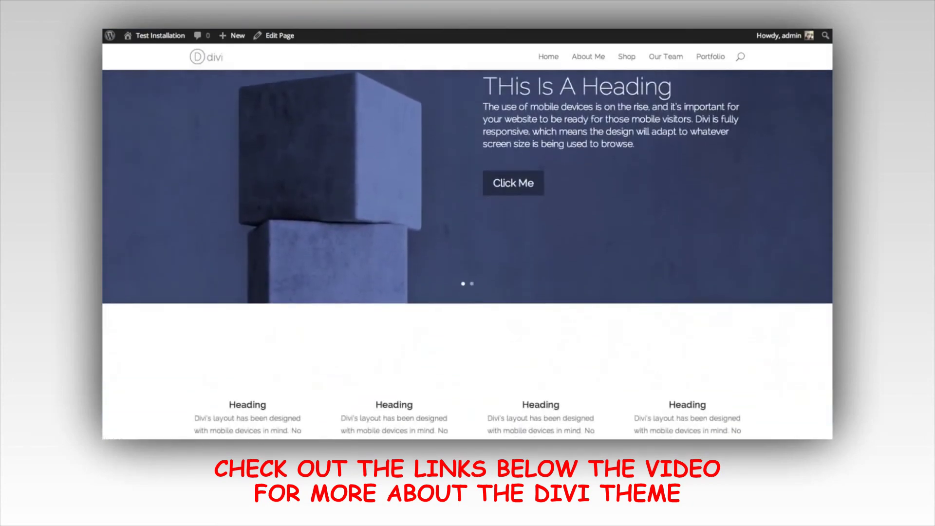
scroll(467, 243, "down", 4)
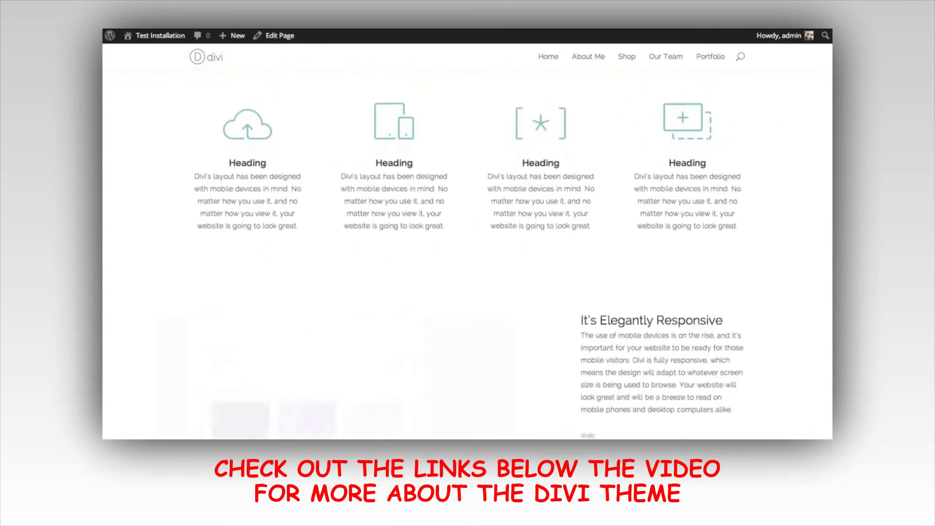
scroll(797, 283, "down", 2)
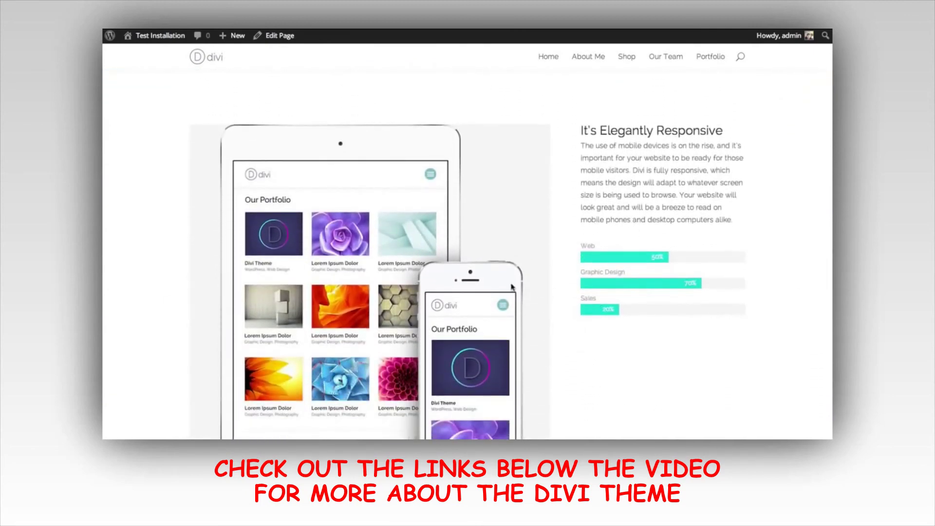
scroll(590, 235, "up", 3)
scroll(440, 159, "up", 5)
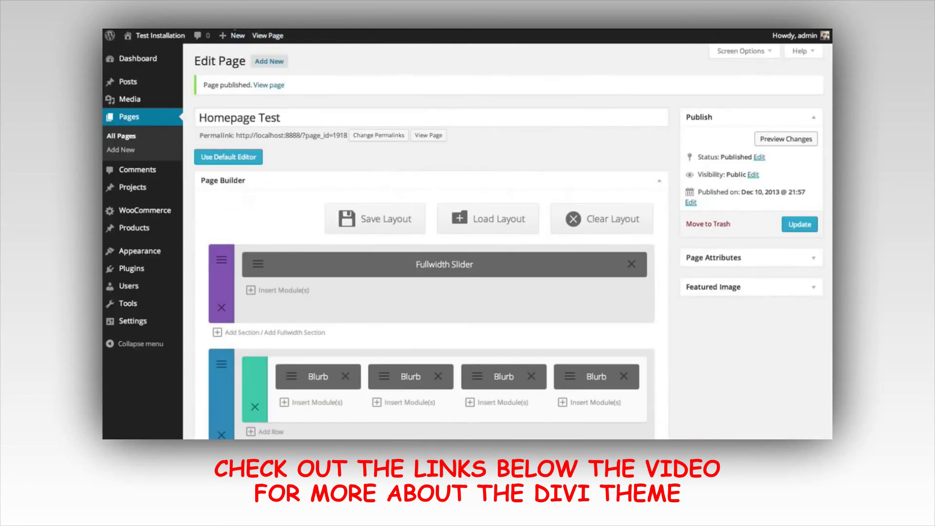
- Set the background color of the section holding the image, text and counters to the light gray #f4f4f4
scroll(559, 199, "down", 5)
scroll(560, 199, "down", 1)
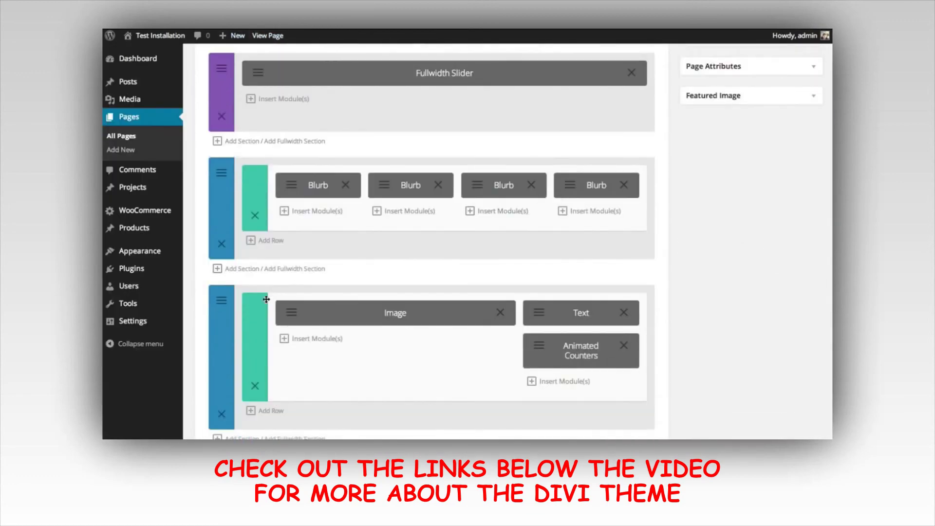
left_click(221, 303)
left_click(368, 206)
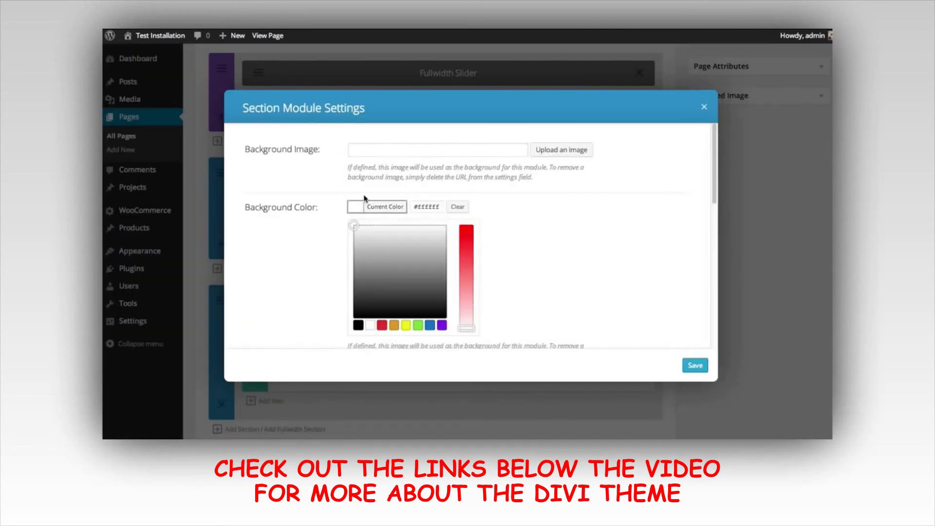
left_click(359, 227)
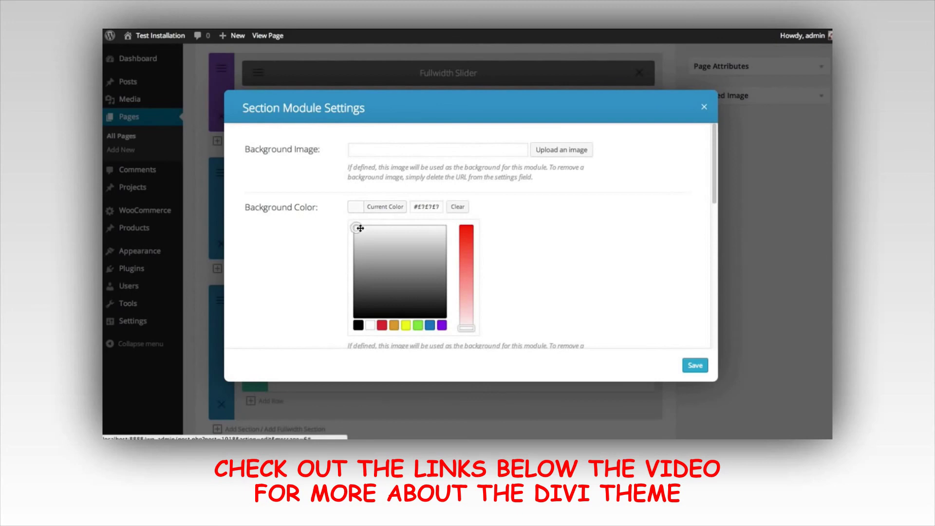
left_click_drag(361, 228, 363, 230)
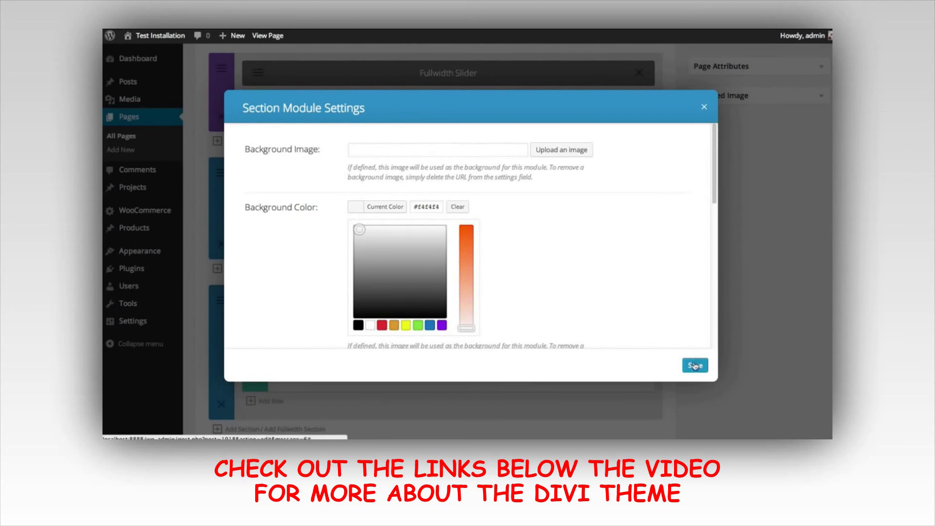
- Set the section's Inner Shadow option to Show Inner Shadow and save the section settings
scroll(623, 255, "down", 10)
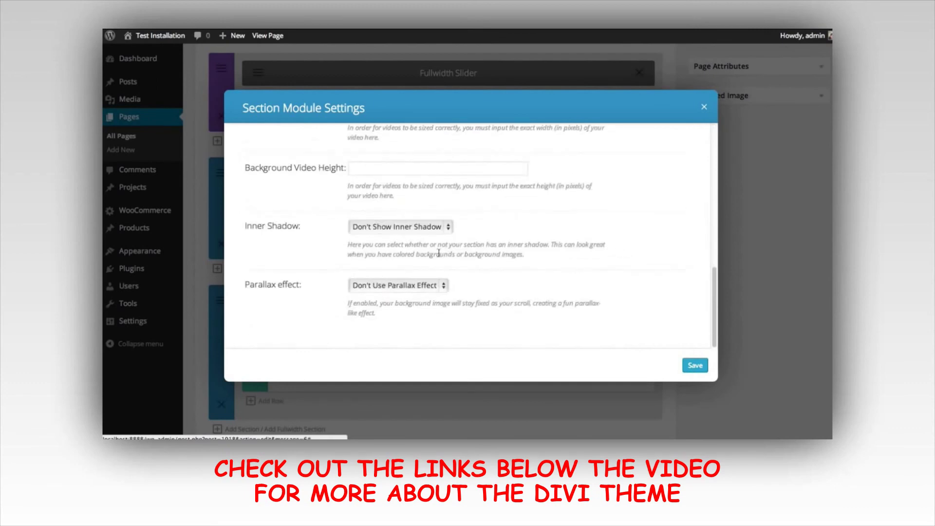
left_click(423, 227)
left_click(409, 236)
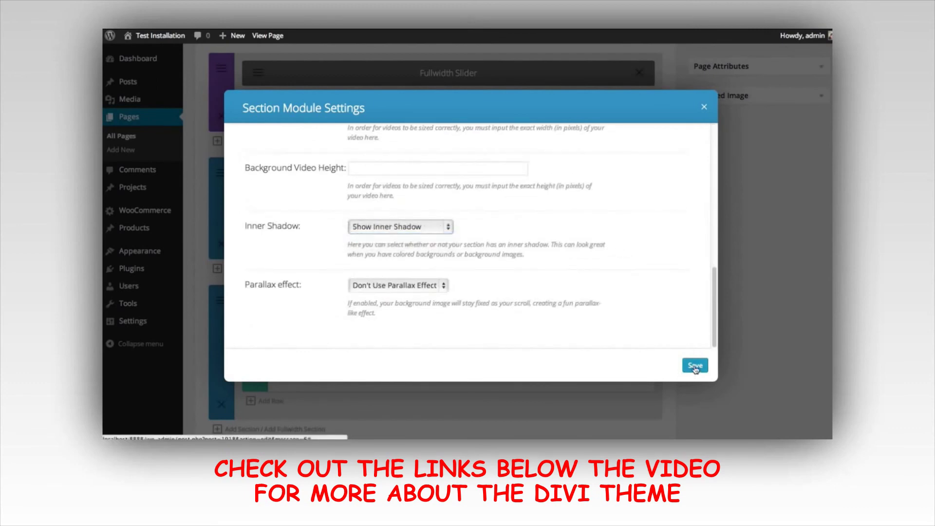
left_click(695, 365)
- Preview the page changes and check the background and inner shadow of the image-and-text section
scroll(417, 54, "up", 4)
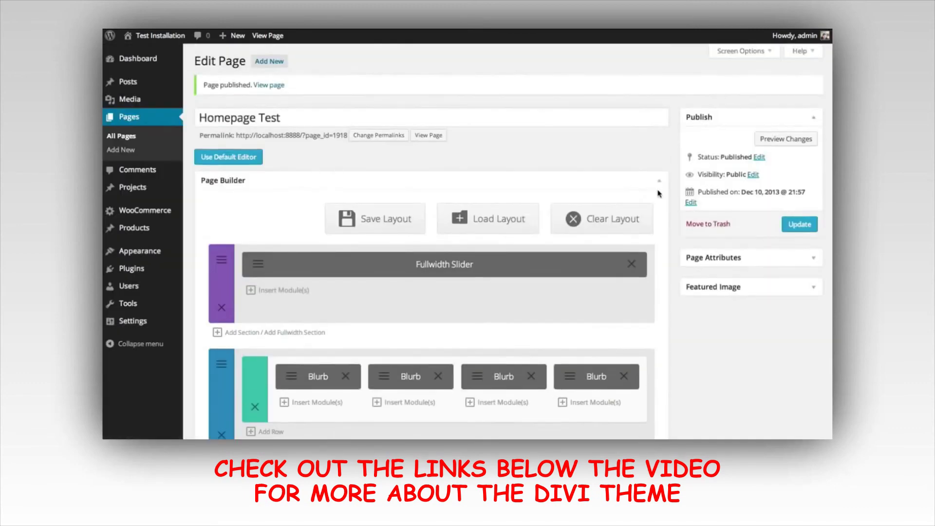
left_click(804, 140)
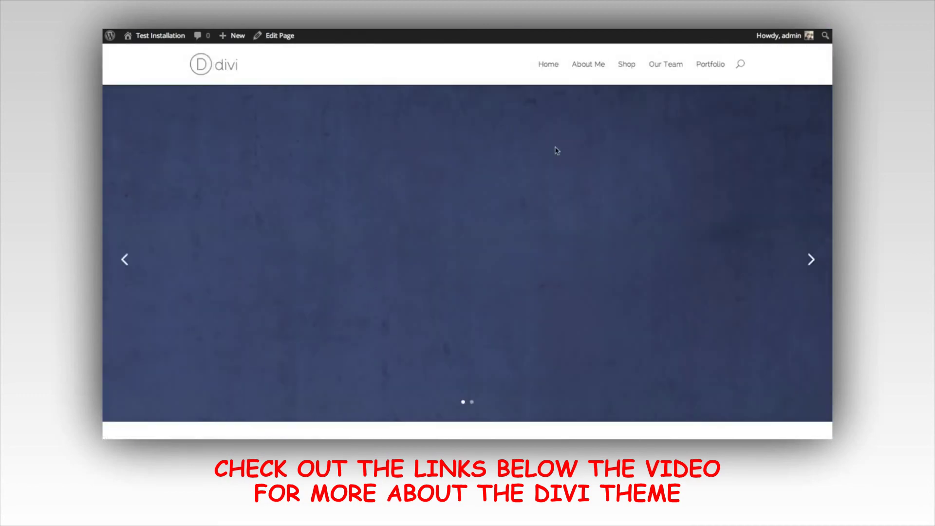
scroll(573, 152, "down", 8)
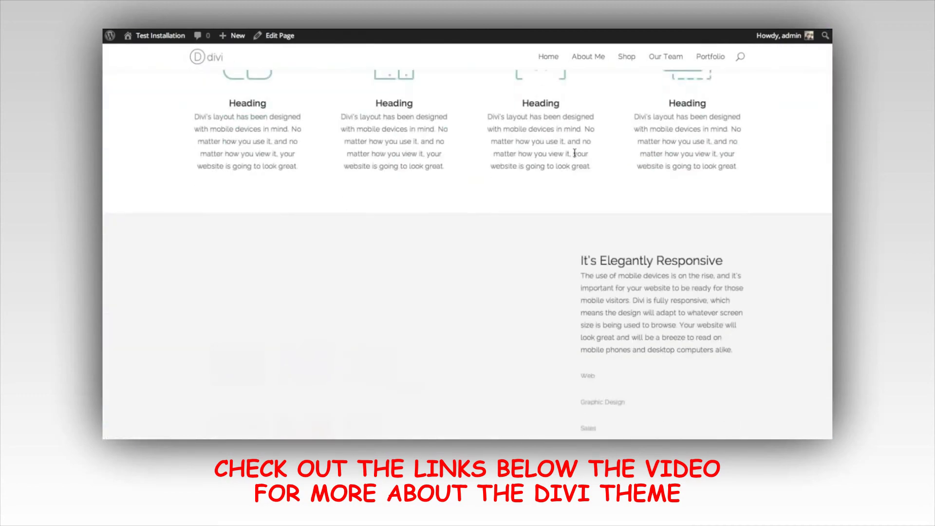
scroll(574, 153, "down", 8)
scroll(614, 167, "up", 2)
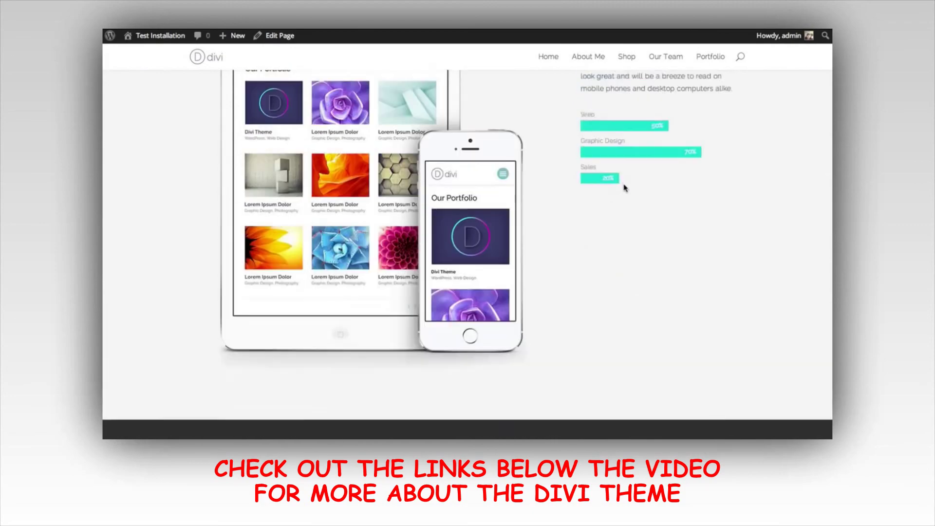
- Examine how the shaded image, text and counters section sits between the blurbs and the footer in the page preview
scroll(626, 189, "up", 5)
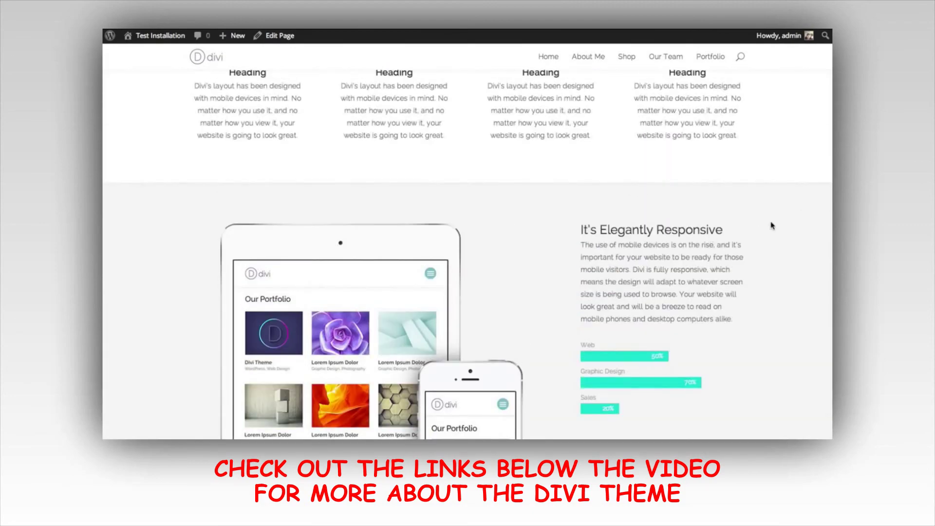
scroll(772, 225, "down", 2)
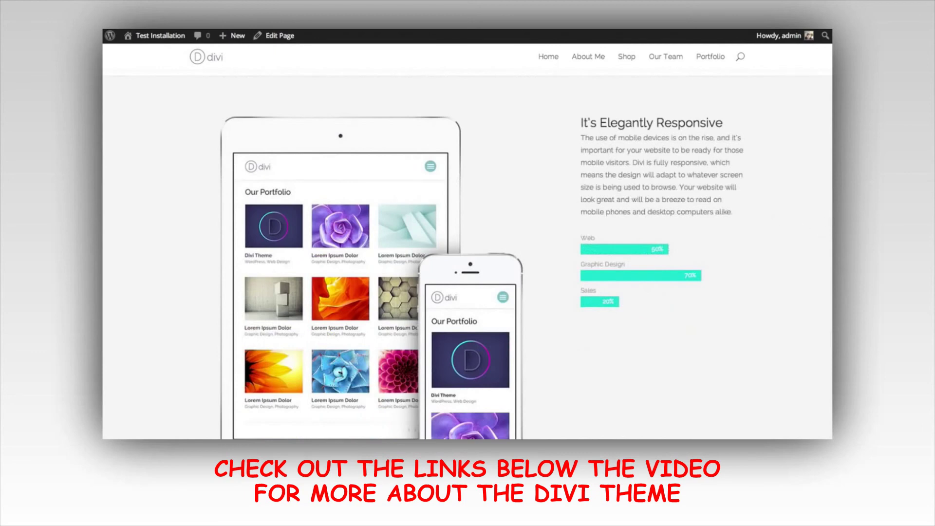
scroll(745, 284, "down", 4)
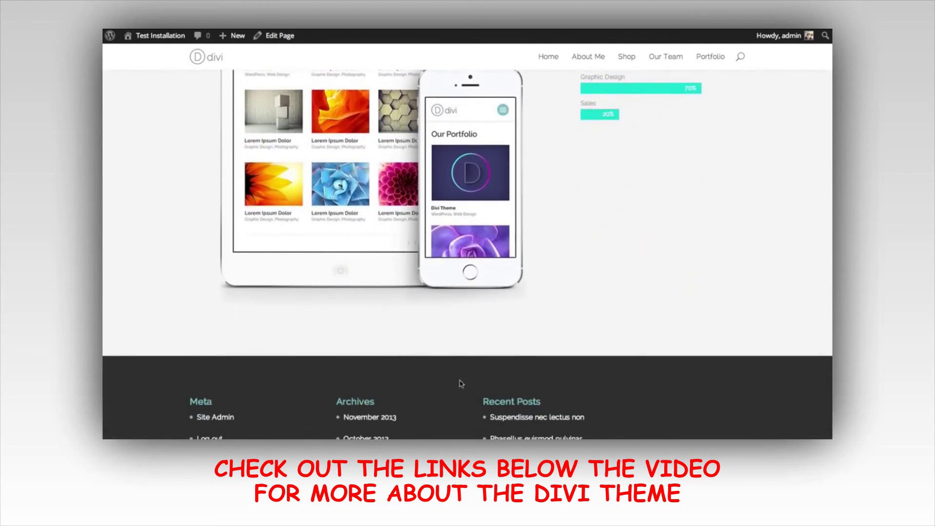
scroll(467, 253, "up", 2)
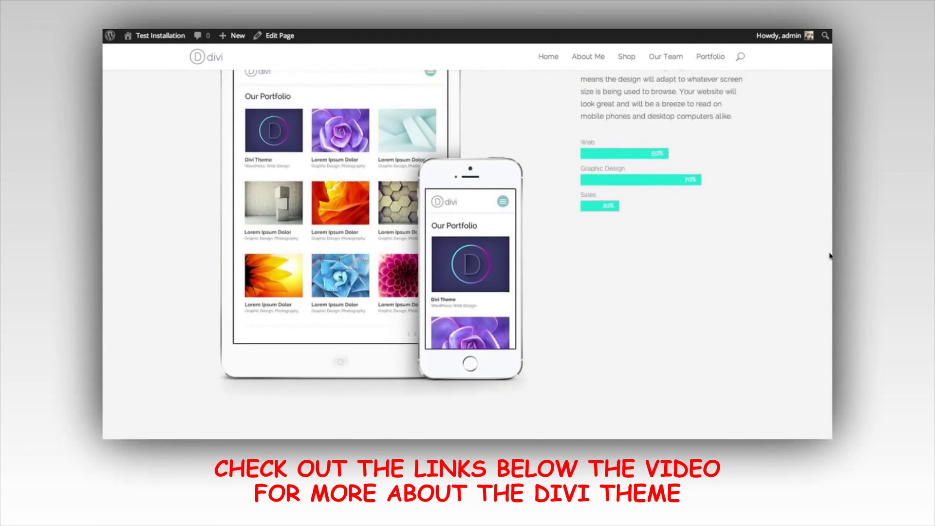
scroll(468, 253, "up", 10)
scroll(467, 253, "down", 6)
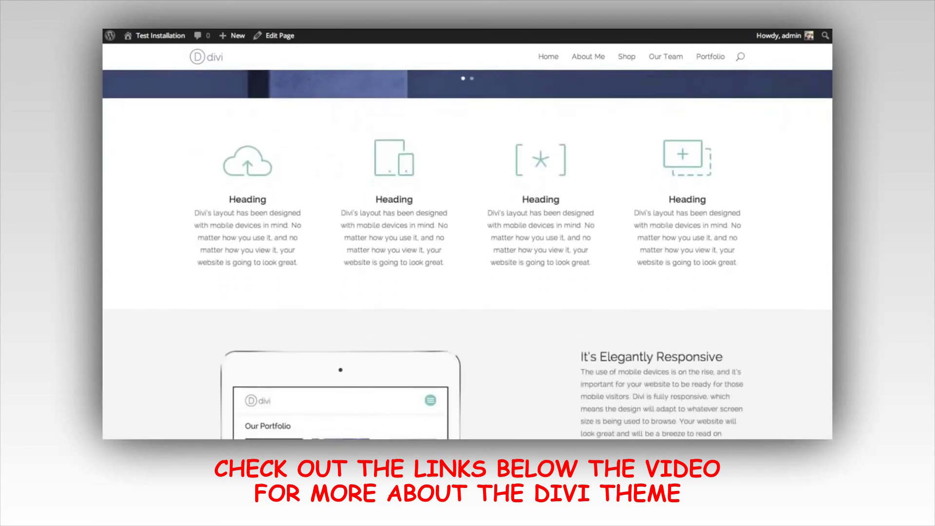
scroll(830, 232, "down", 3)
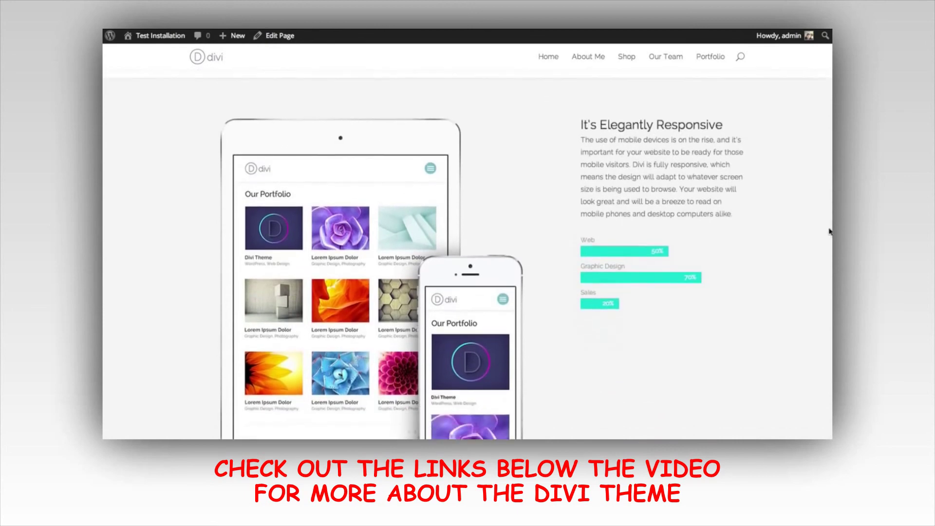
scroll(830, 232, "down", 5)
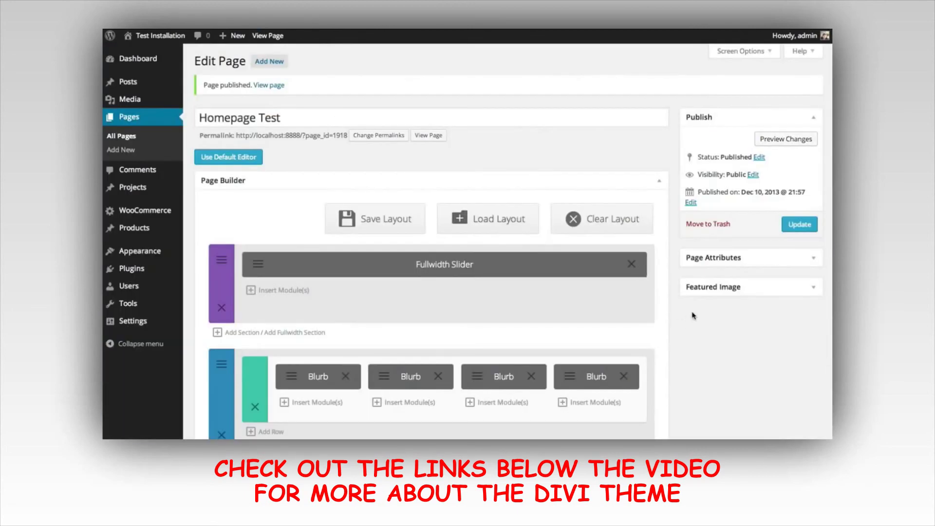
- Add a regular section below the image, text and counters section and give its row four 1/4 columns
scroll(694, 315, "down", 7)
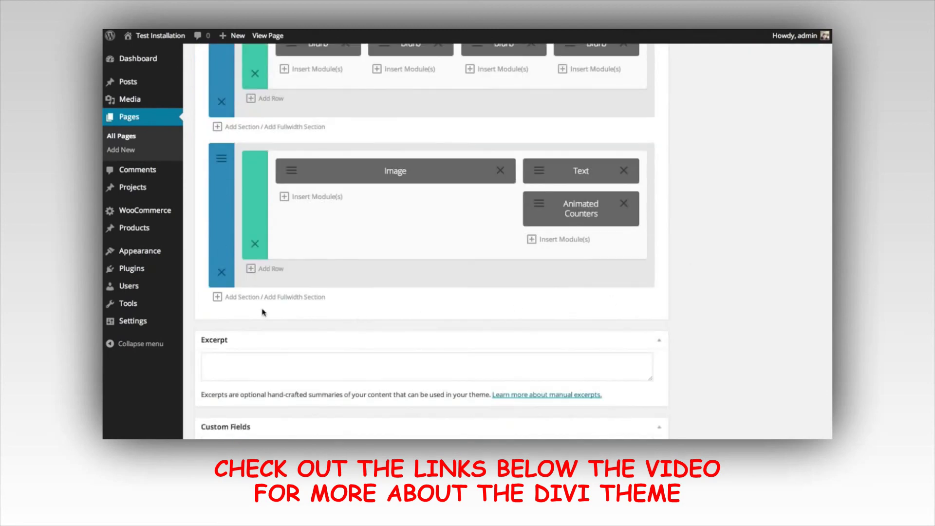
left_click(239, 298)
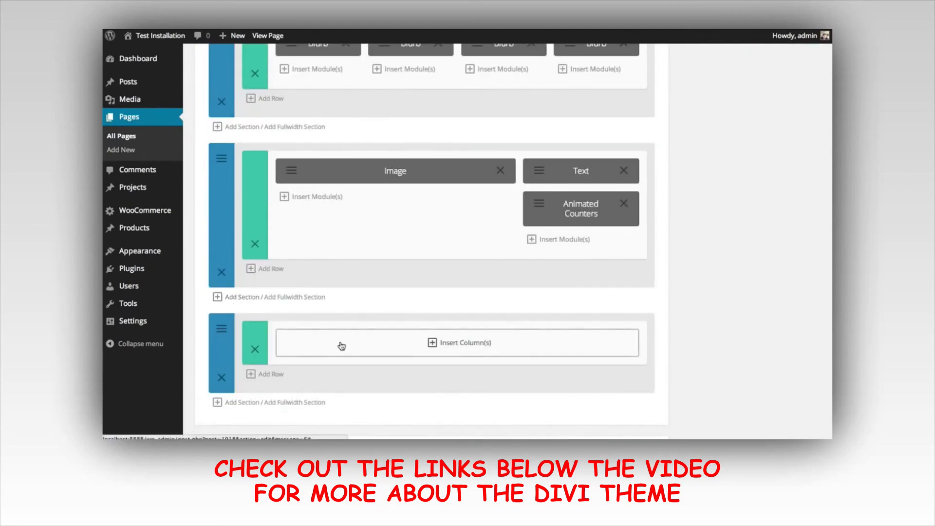
left_click(363, 347)
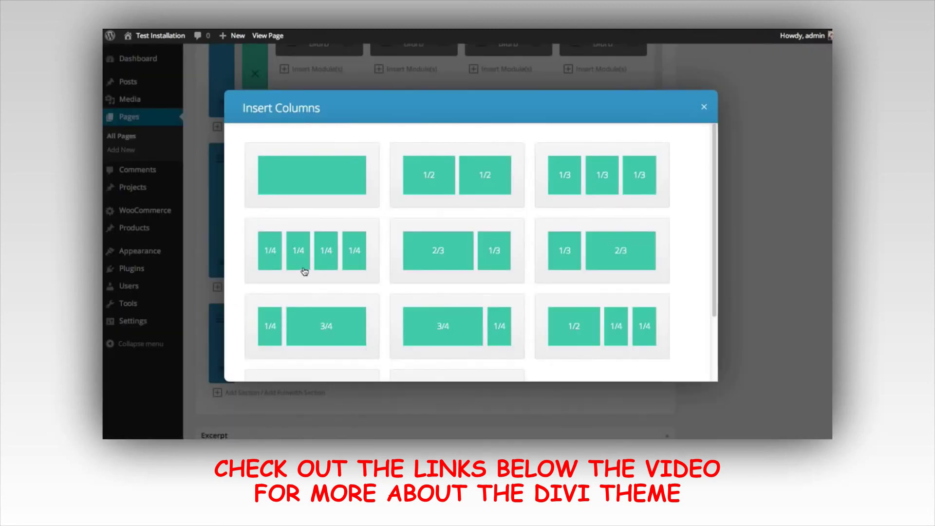
left_click(313, 246)
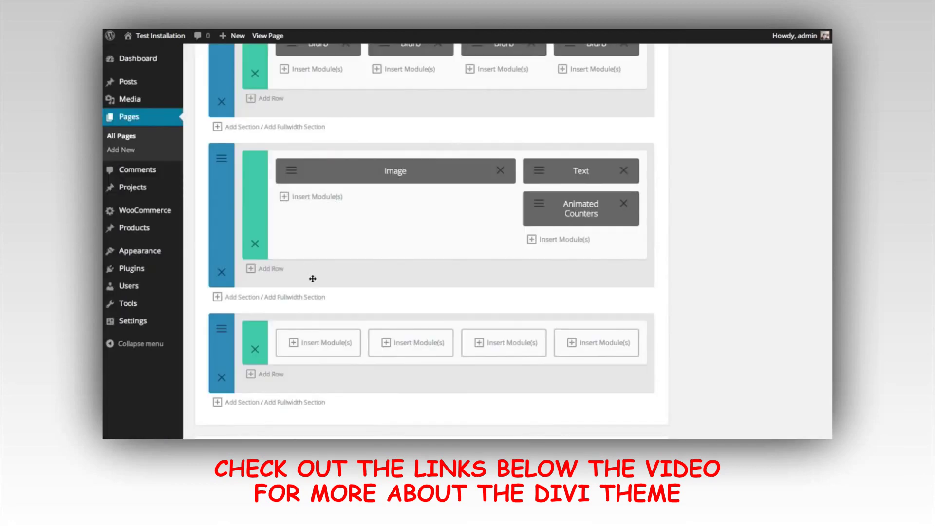
- Insert an Image module with the WPML logo, logo-41.jpg, in the new row's first column and save it
left_click(341, 346)
left_click(272, 158)
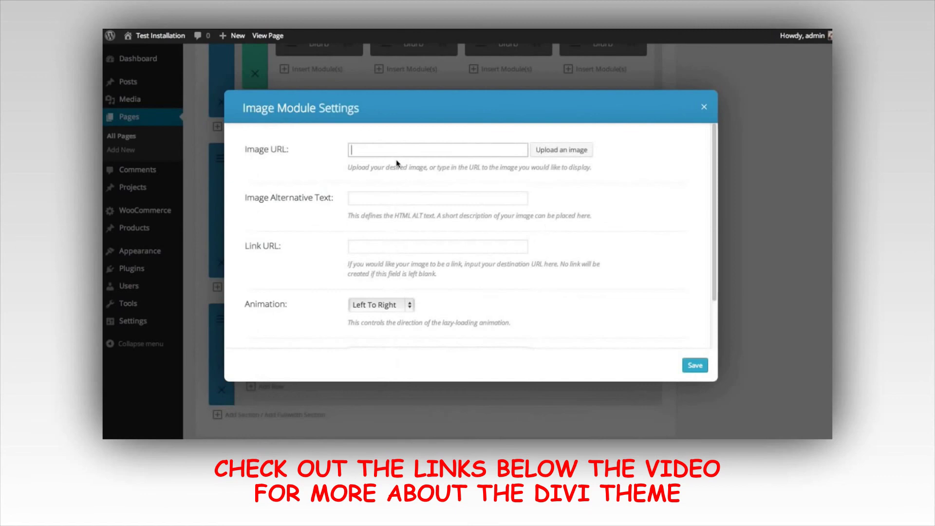
left_click(540, 155)
left_click(305, 149)
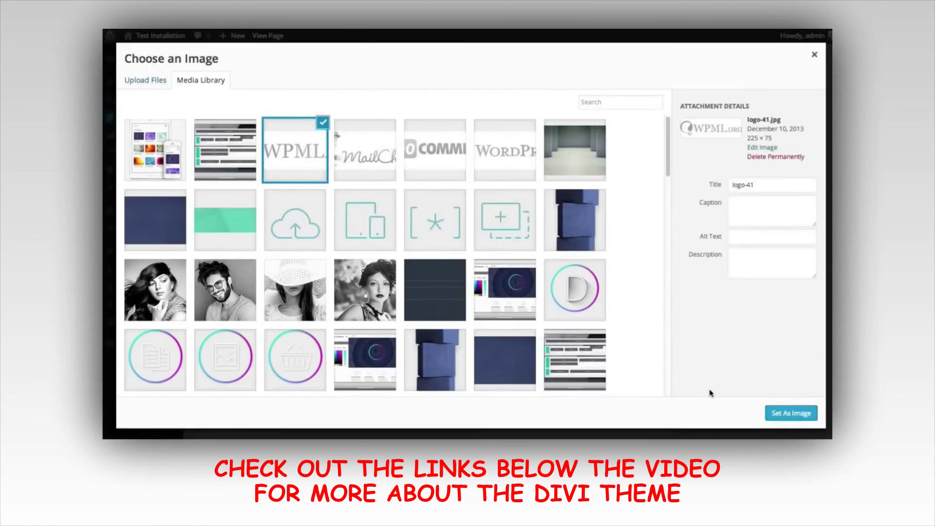
left_click(791, 413)
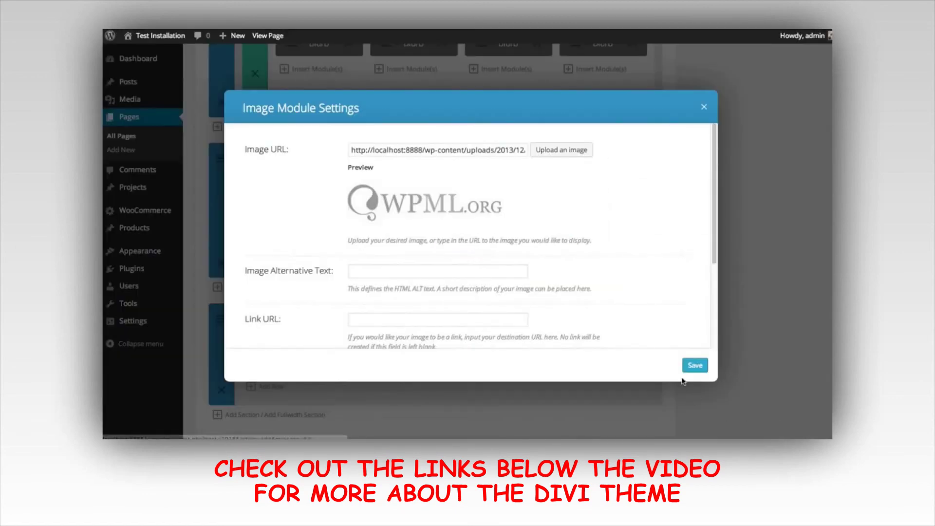
left_click(694, 365)
- Insert an Image module with the MailChimp logo from the media library in the second column and save it
left_click(419, 344)
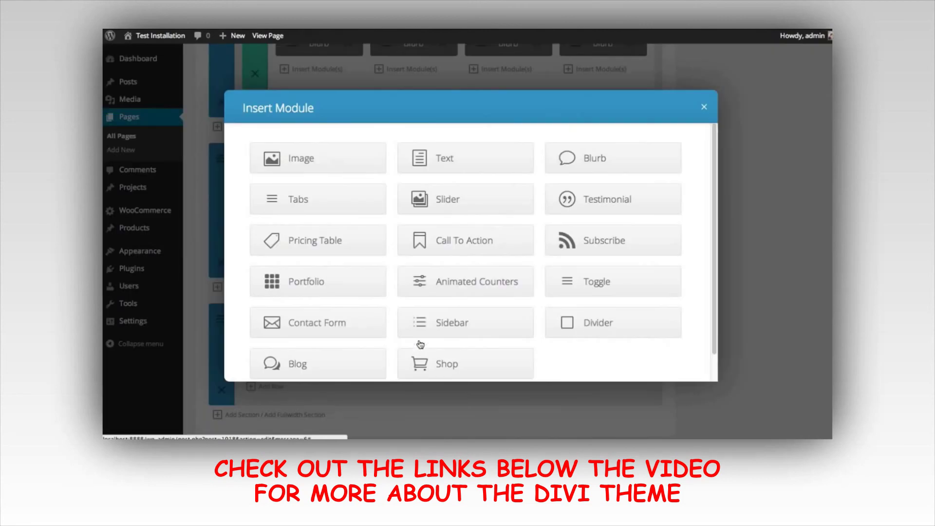
left_click(320, 168)
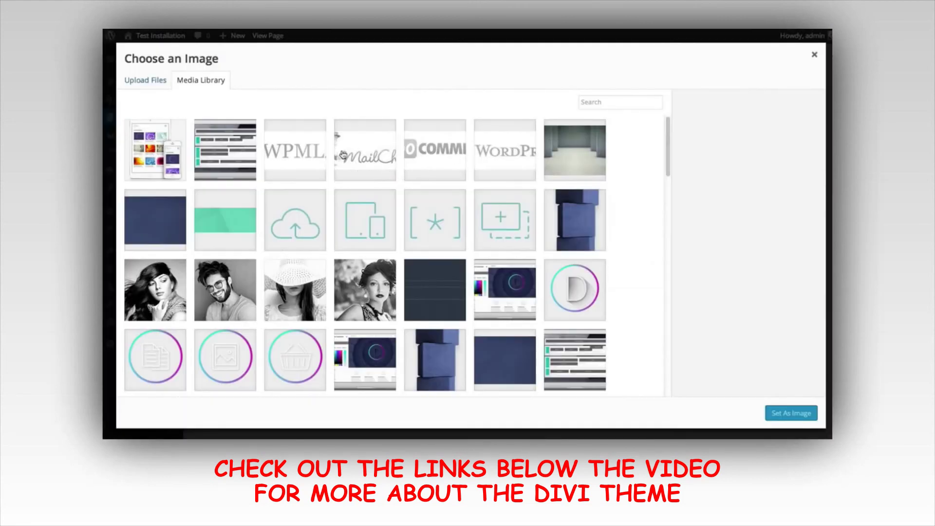
left_click(365, 154)
left_click(769, 413)
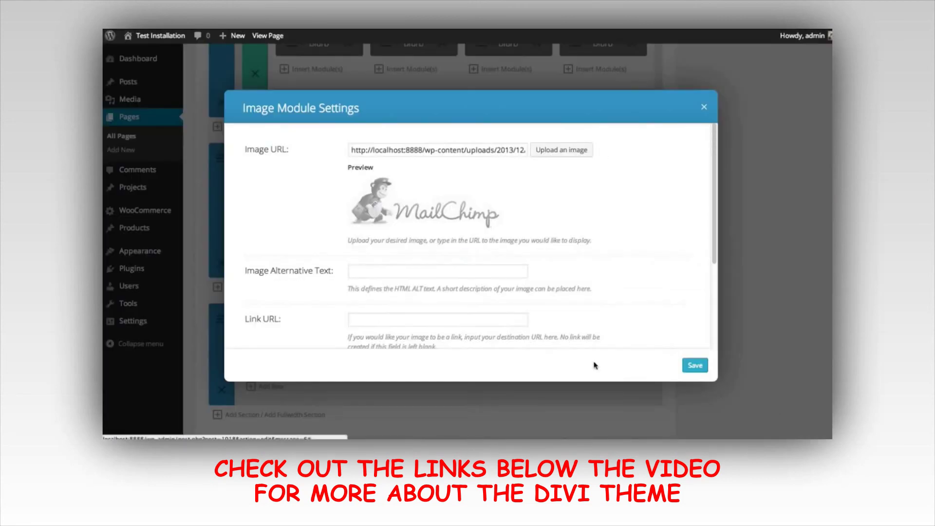
left_click(694, 367)
- Insert an Image module with the WooCommerce logo from the media library in the third column and save it
left_click(534, 344)
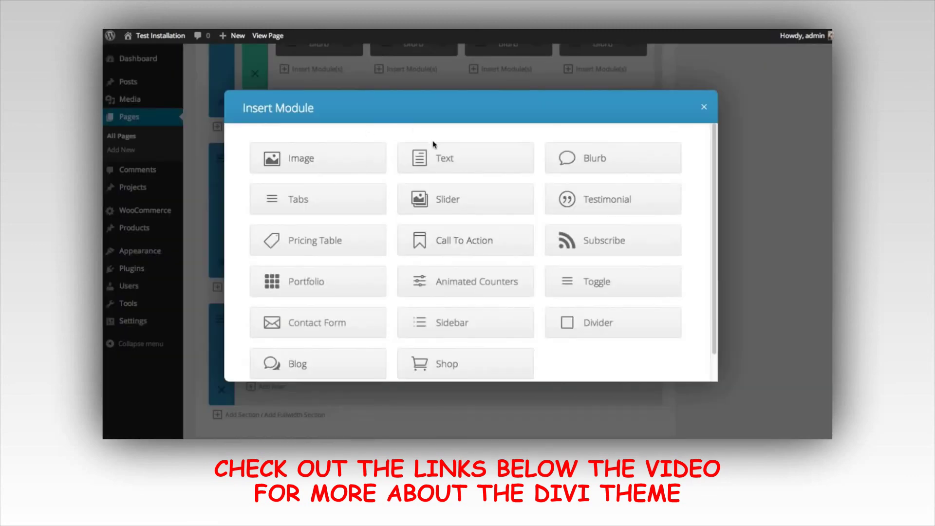
left_click(334, 159)
left_click(562, 150)
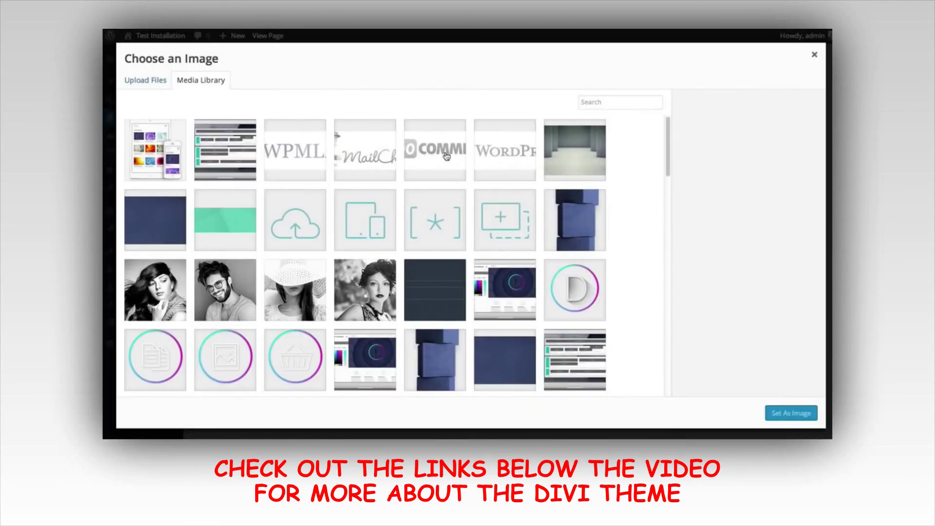
left_click(435, 152)
left_click(779, 412)
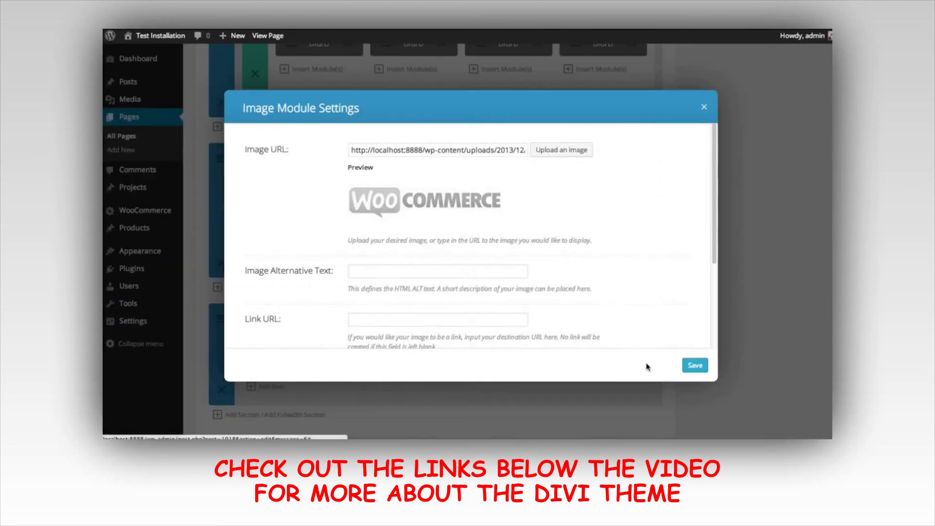
left_click(694, 366)
- Insert an Image module with the WordPress logo, logo-11.jpg, in the fourth column and save it
left_click(598, 344)
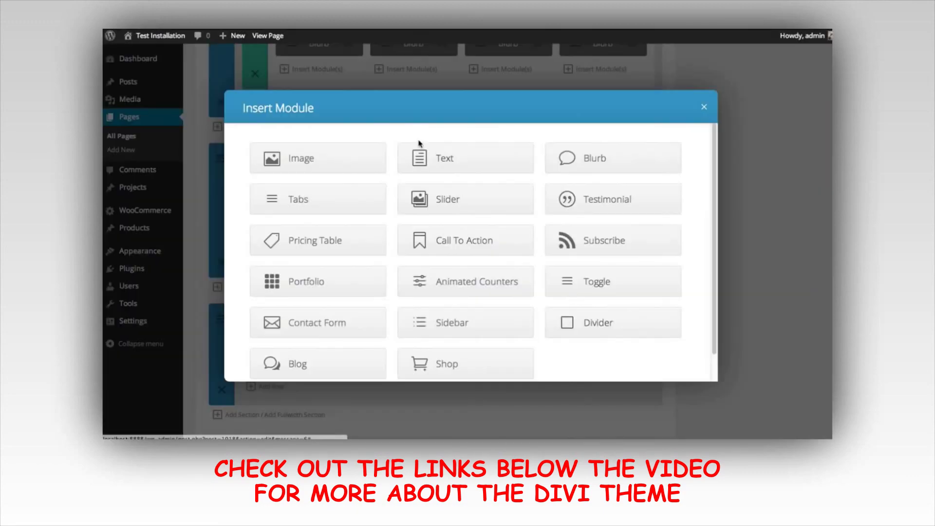
left_click(344, 159)
left_click(562, 151)
left_click(506, 149)
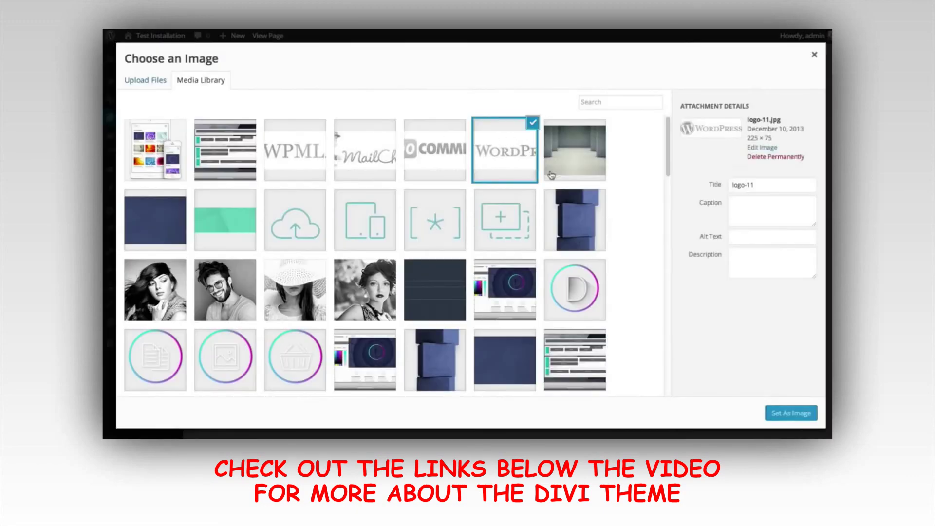
left_click(774, 412)
left_click(695, 367)
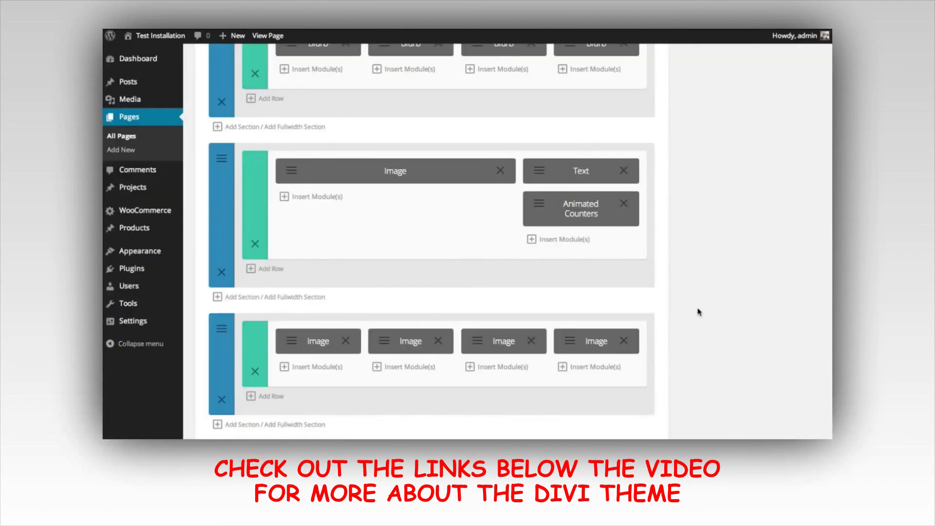
- Preview the page changes and check the row of four logos between the shaded section and the footer
scroll(699, 314, "up", 6)
scroll(699, 318, "down", 8)
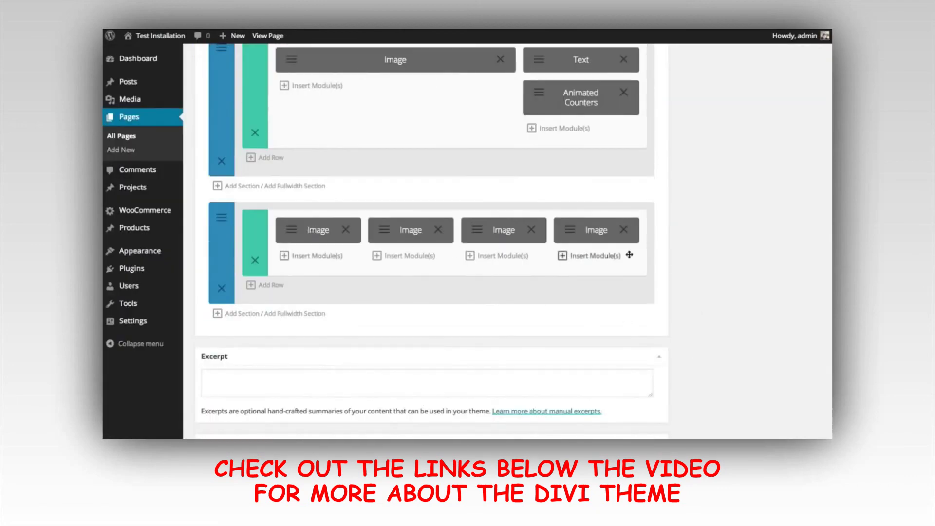
scroll(617, 239, "up", 2)
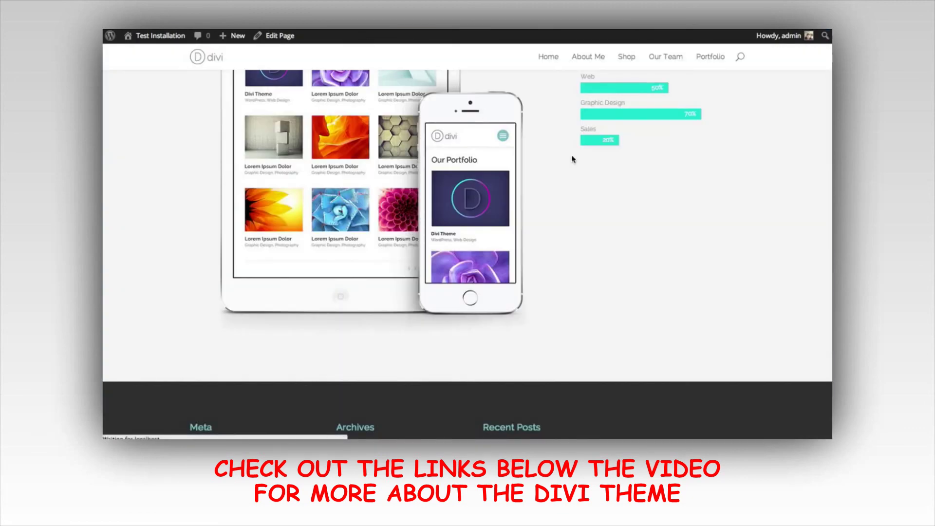
scroll(689, 143, "down", 10)
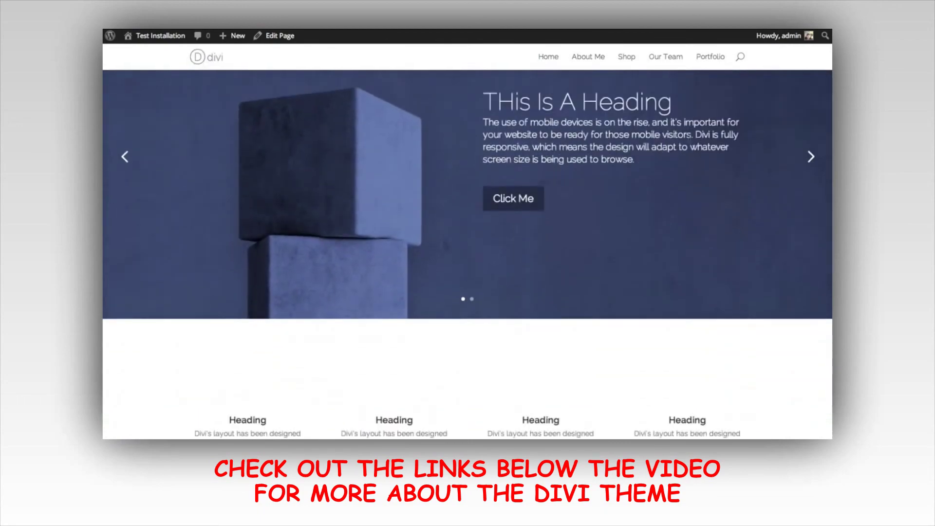
scroll(702, 142, "down", 5)
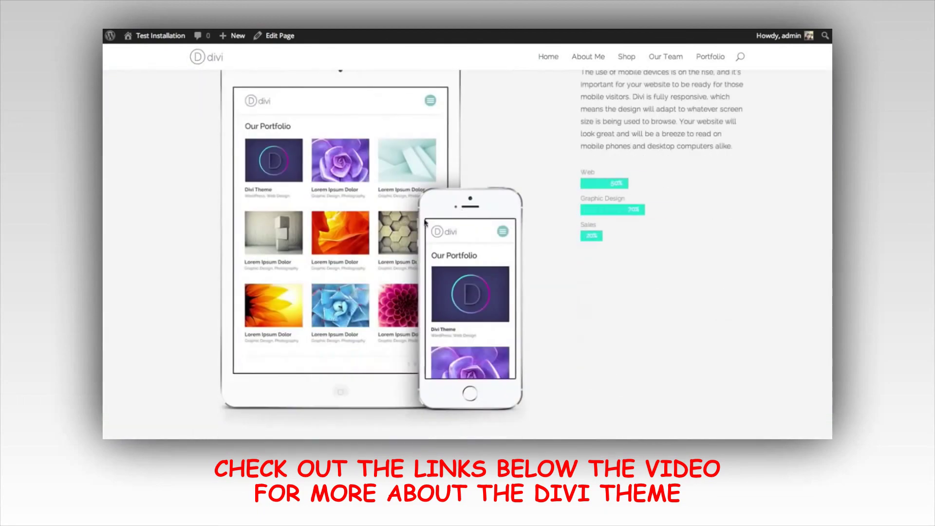
scroll(661, 212, "up", 1)
scroll(660, 212, "down", 2)
scroll(657, 210, "down", 6)
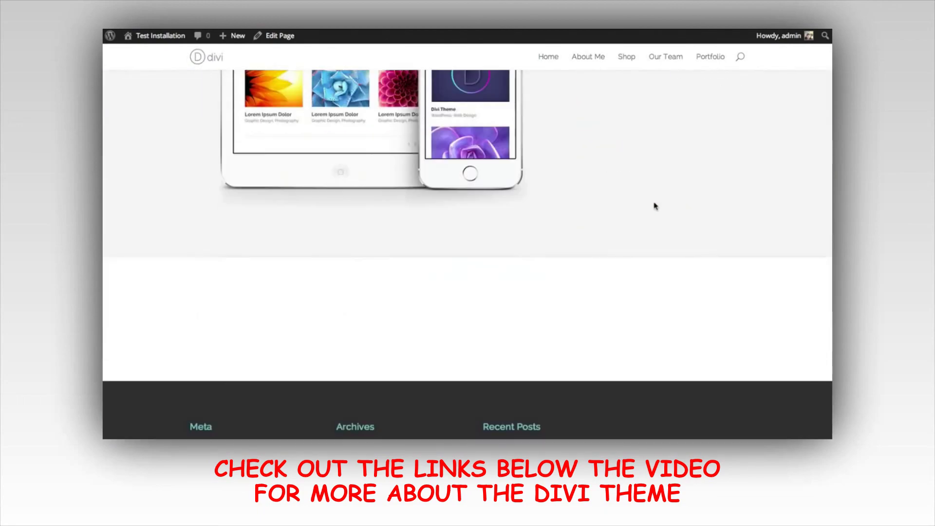
scroll(326, 284, "down", 1)
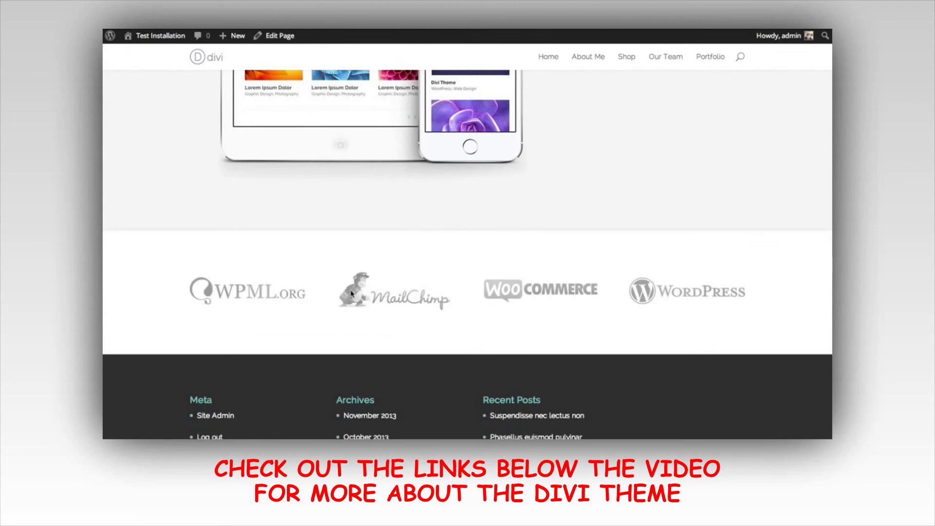
scroll(659, 298, "up", 8)
scroll(680, 303, "down", 10)
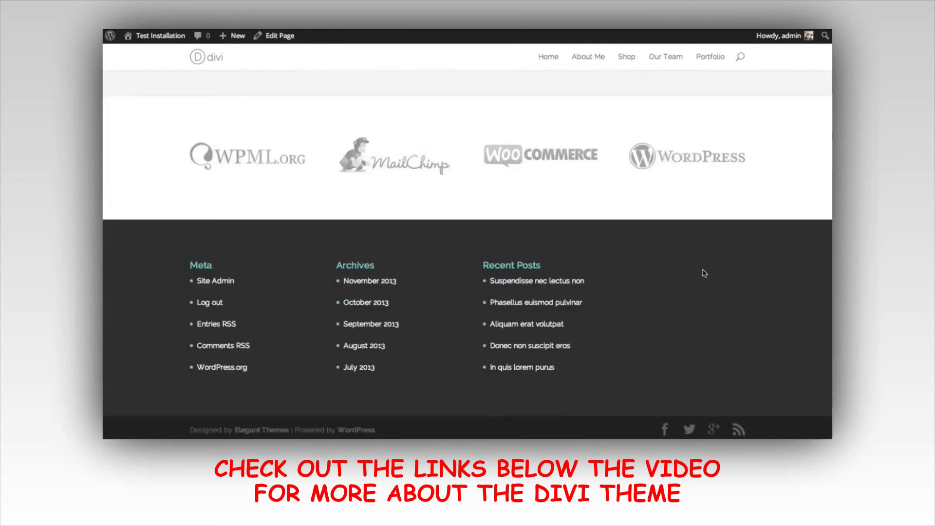
scroll(681, 258, "up", 2)
scroll(660, 239, "down", 2)
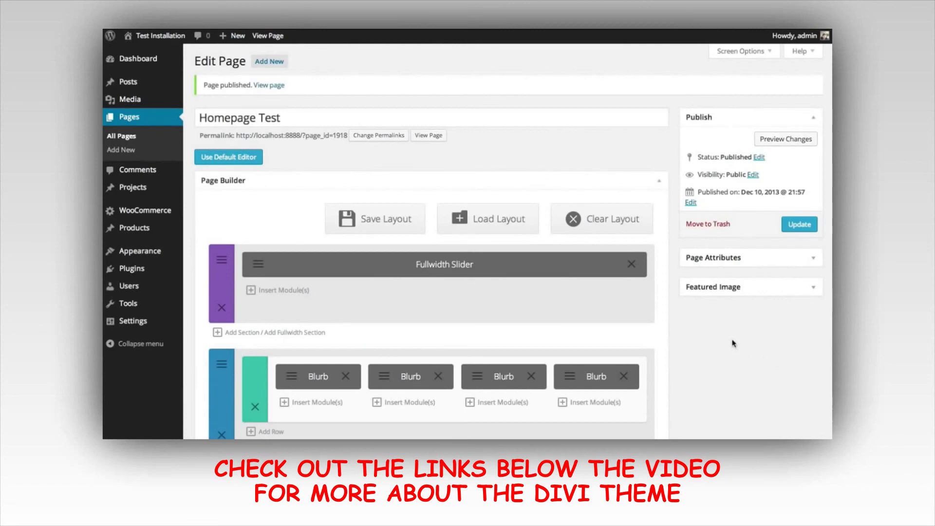
- Add a standard section below the logo row, set its background image to jpeg.jpg from the media library, and save it
scroll(733, 341, "down", 9)
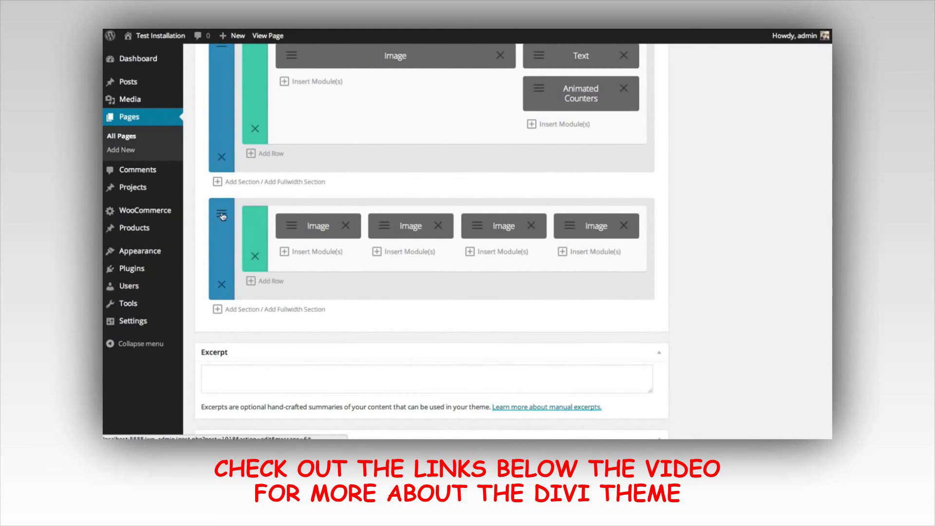
left_click(242, 310)
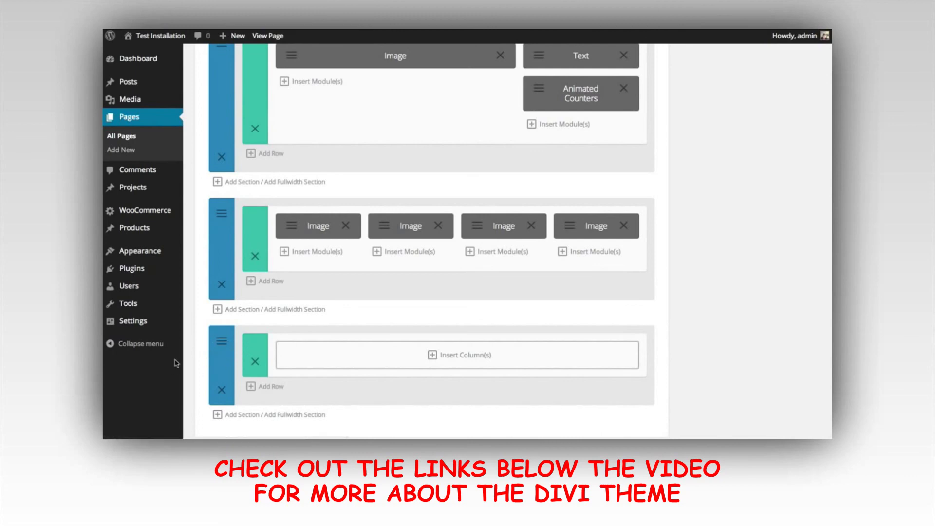
left_click(221, 343)
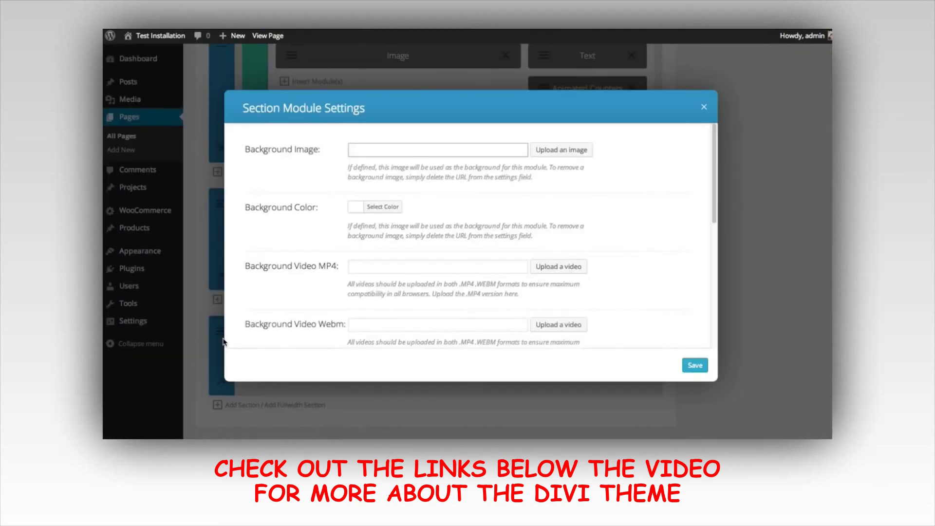
left_click(549, 152)
left_click(587, 155)
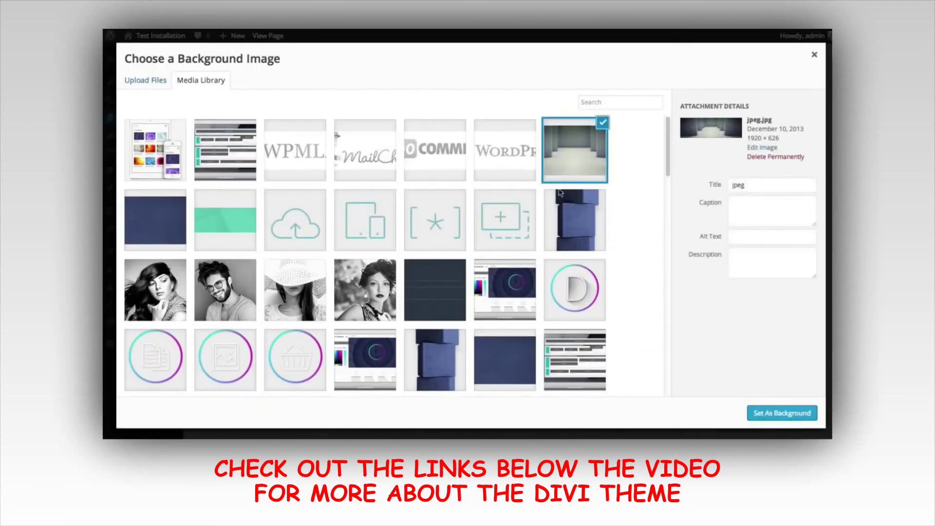
left_click(781, 413)
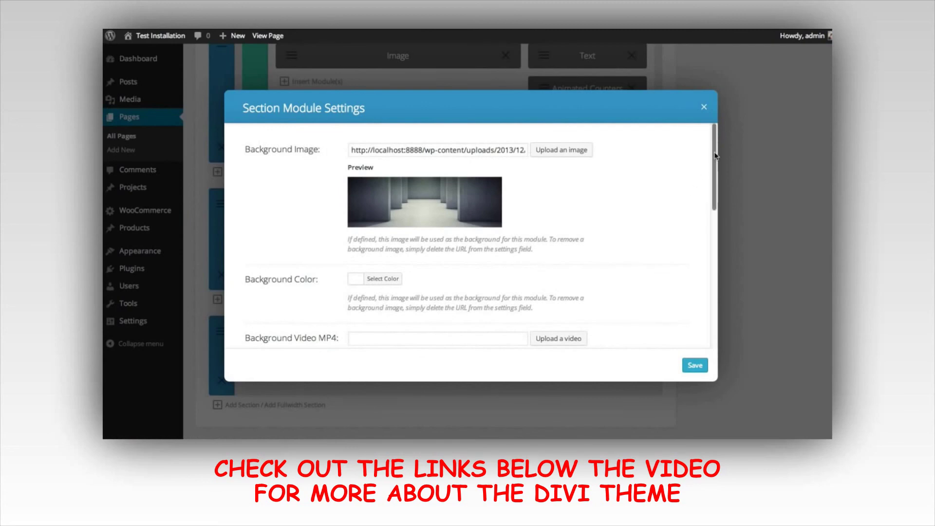
left_click_drag(712, 163, 700, 142)
left_click(695, 365)
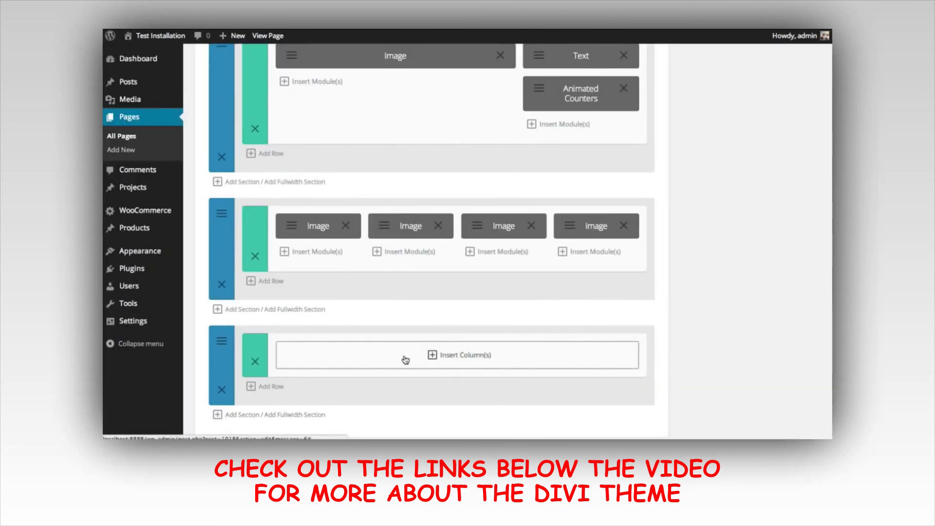
- Add one full-width column and a Text module reading "With Our Most Advanced Page Builder Yet." plus the paragraph starting "Divi will change the way"
left_click(344, 366)
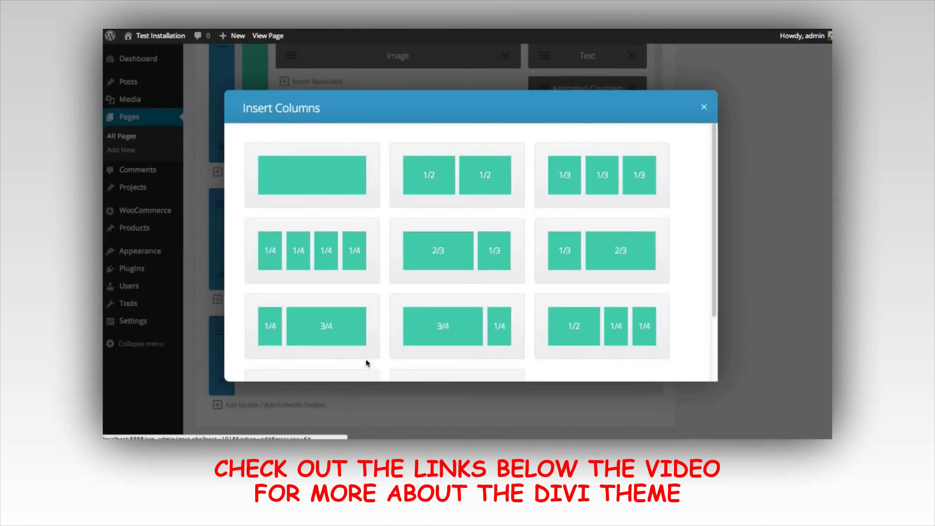
left_click(308, 169)
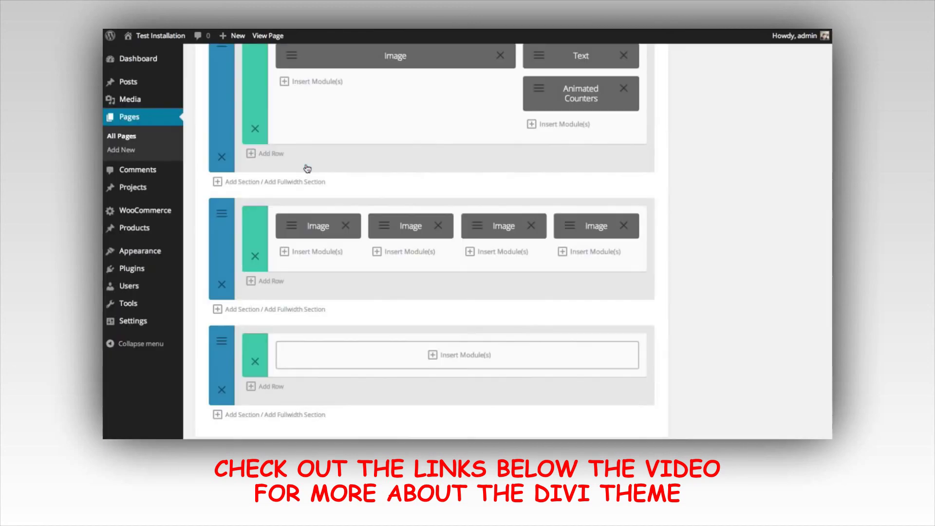
left_click(441, 355)
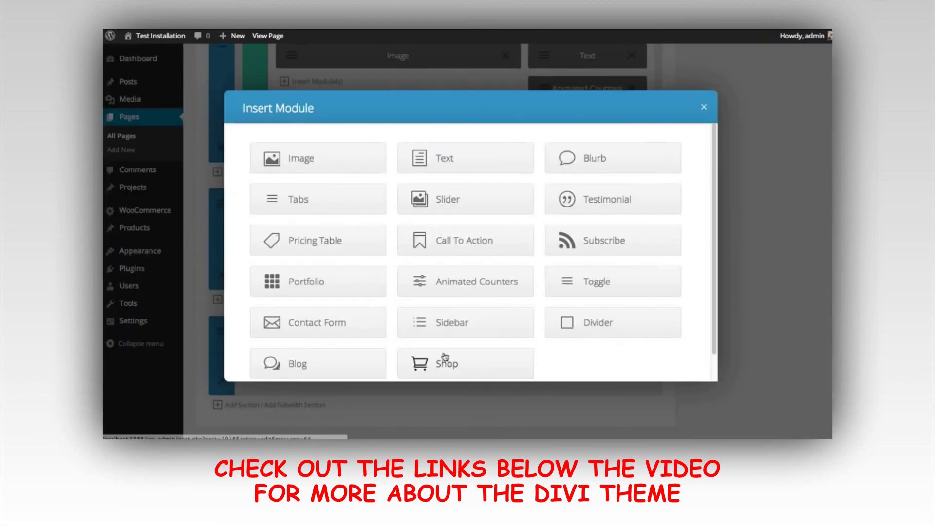
left_click(447, 161)
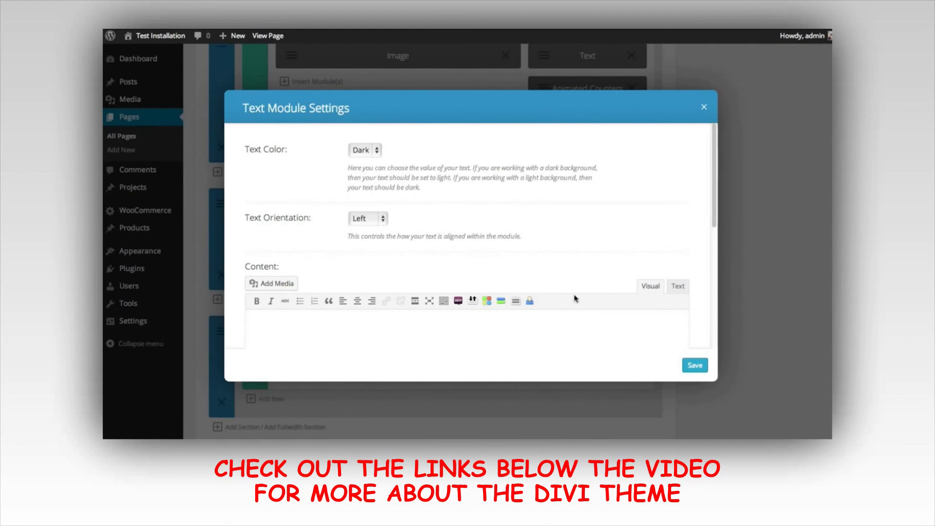
left_click(493, 330)
type("With Our Most Advanced Page Builder Yet. Divi will change the way you build websites, forever. The builder makes it possible to build truly dynamic pages.")
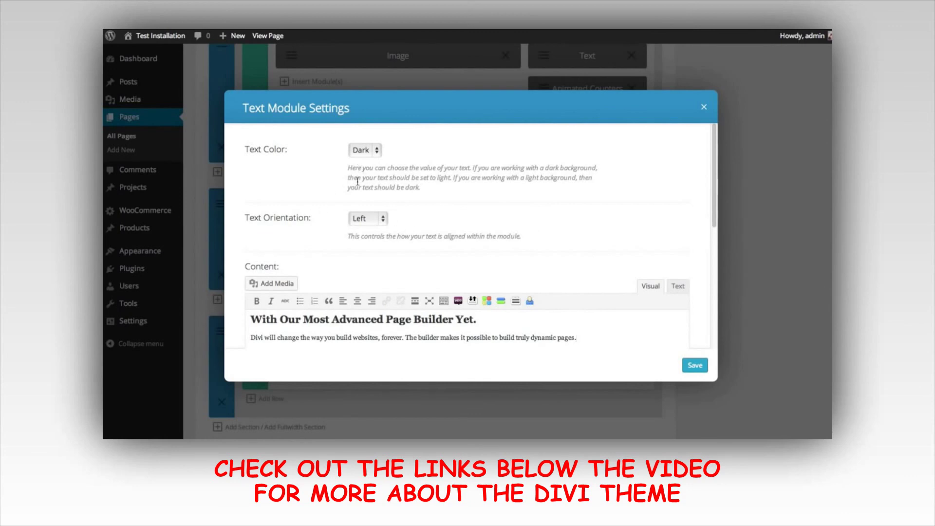
- Set the Text module's text color to Light and its orientation to Center, and save the module
left_click(373, 150)
left_click(372, 160)
left_click(383, 220)
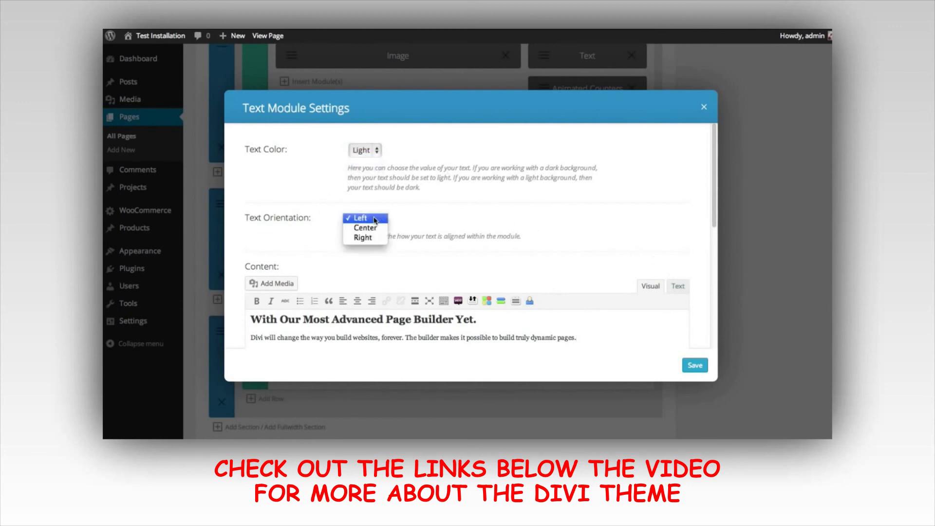
left_click(371, 227)
left_click(694, 365)
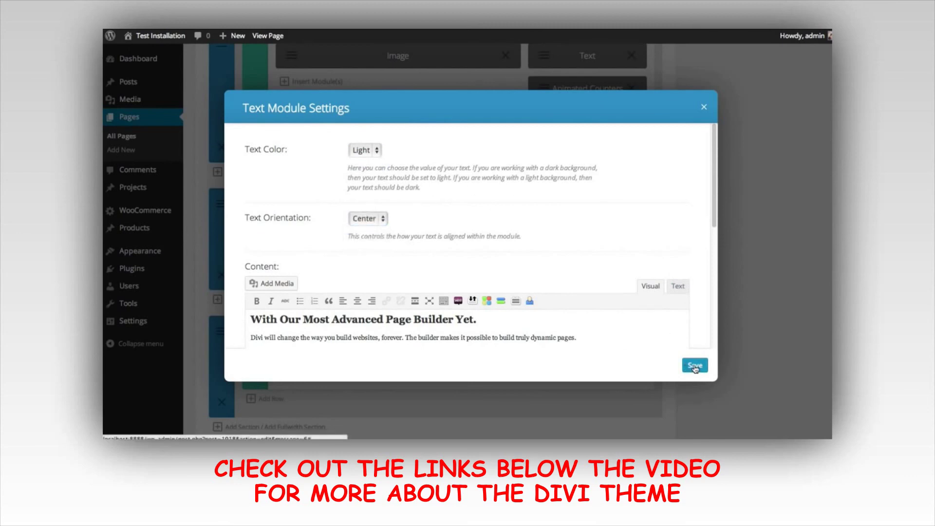
- Start inserting another module below the Text module in the background-image section
scroll(708, 349, "down", 2)
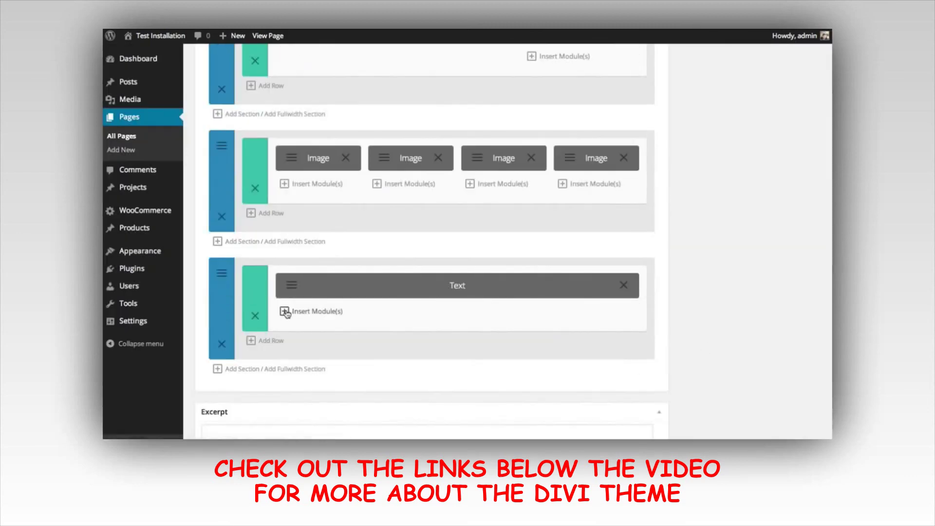
left_click(329, 315)
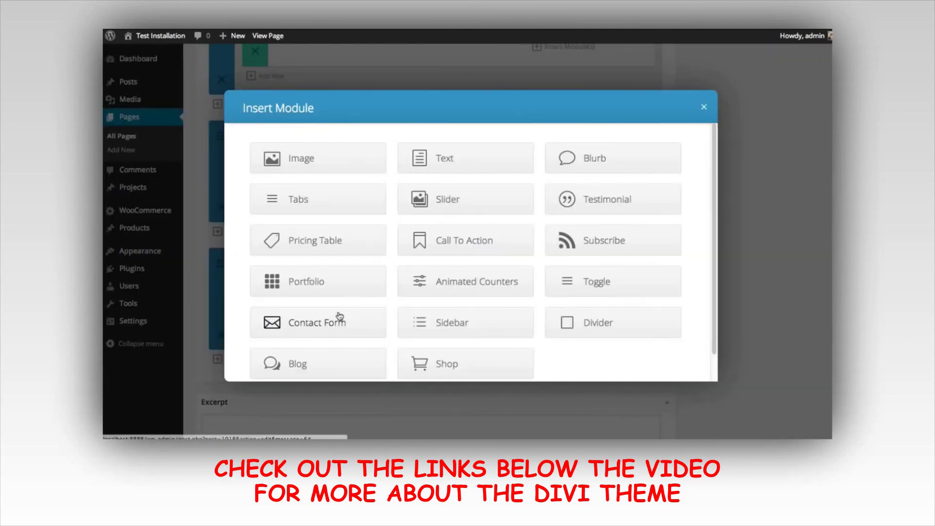